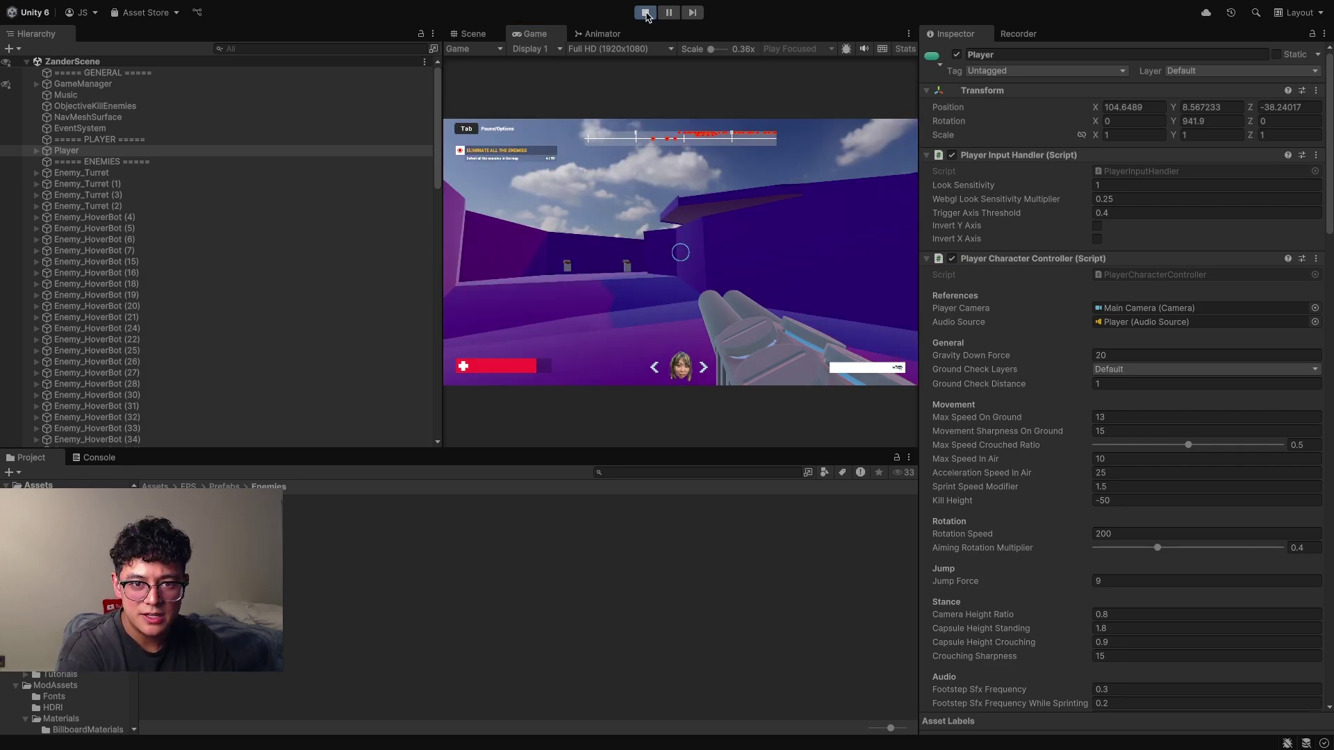
Leave play mode and view the FPS Microgame template among Unity Hub's new-project templates, closing the Hub without creating a project
key(ctrl+p)
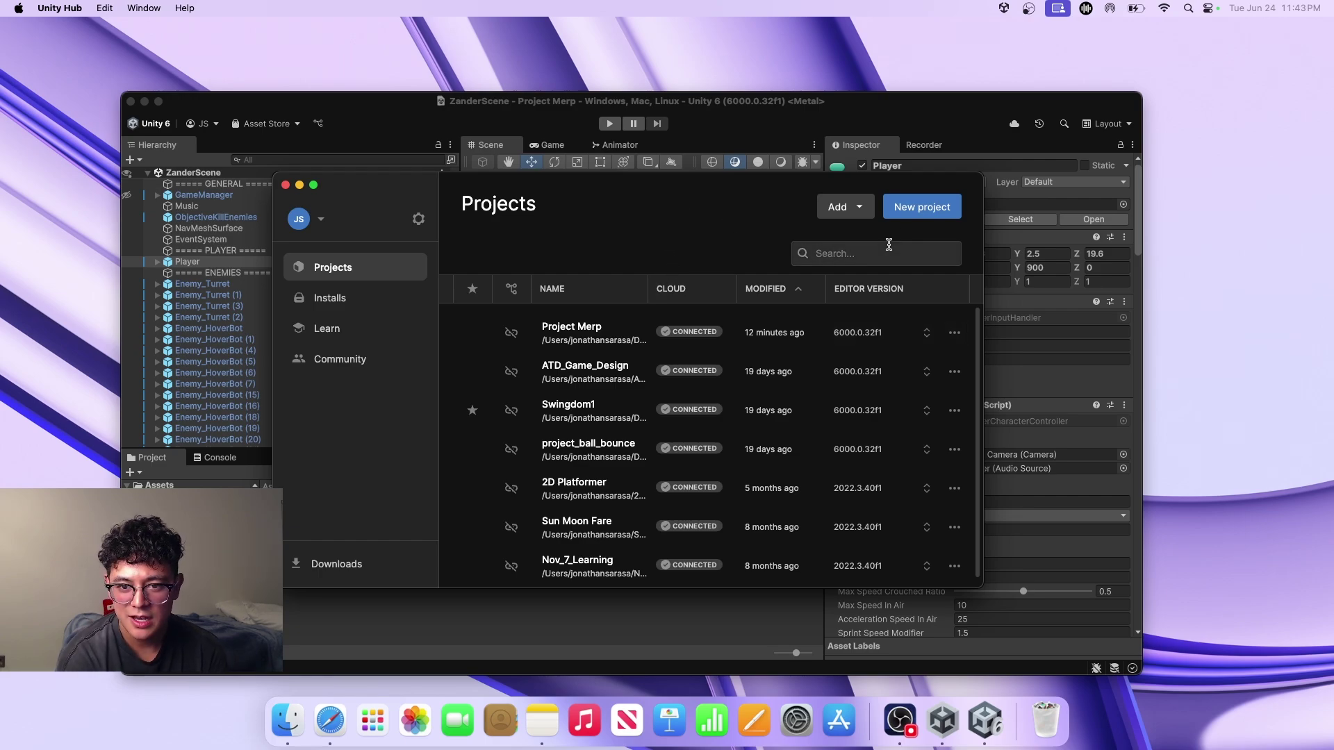
click(911, 210)
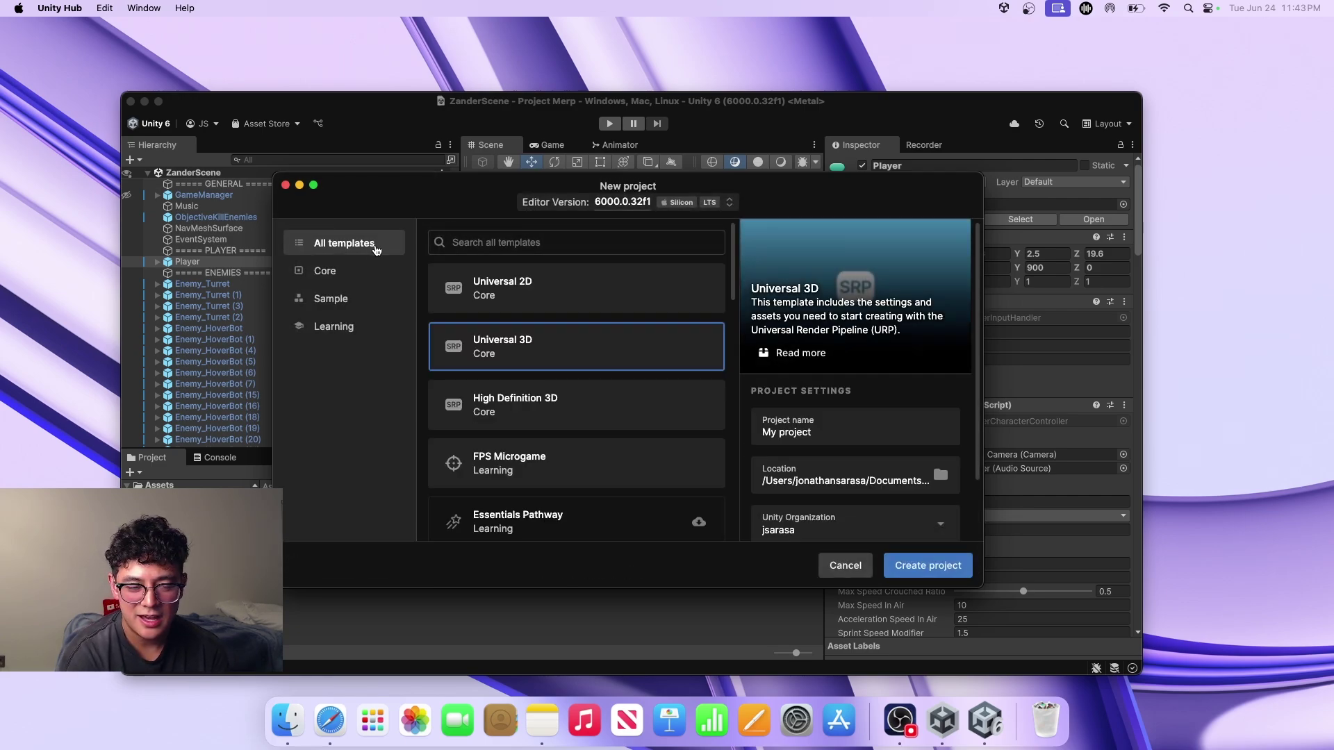
scroll(556, 368, down, 3)
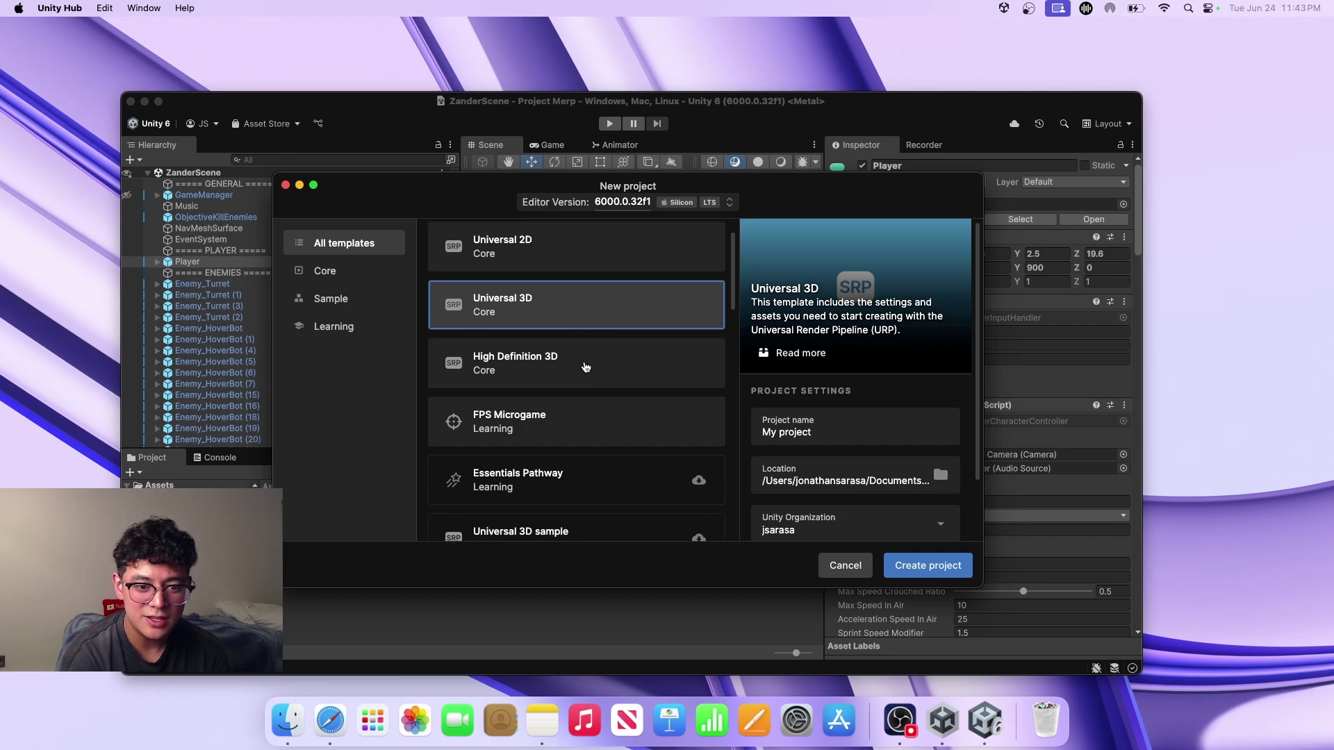
click(546, 379)
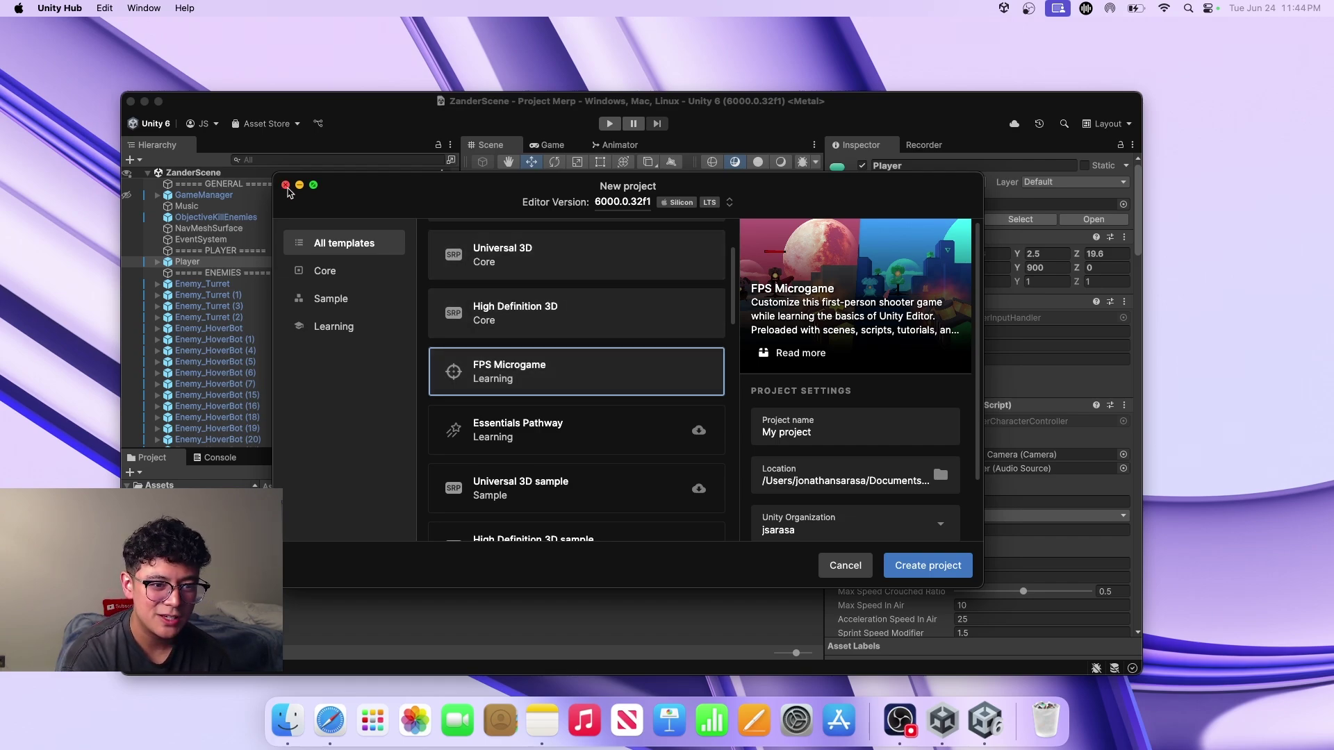
click(285, 185)
Expand the Unity editor to full screen and look over the level around the Player object in the scene
scroll(647, 300, down, 10)
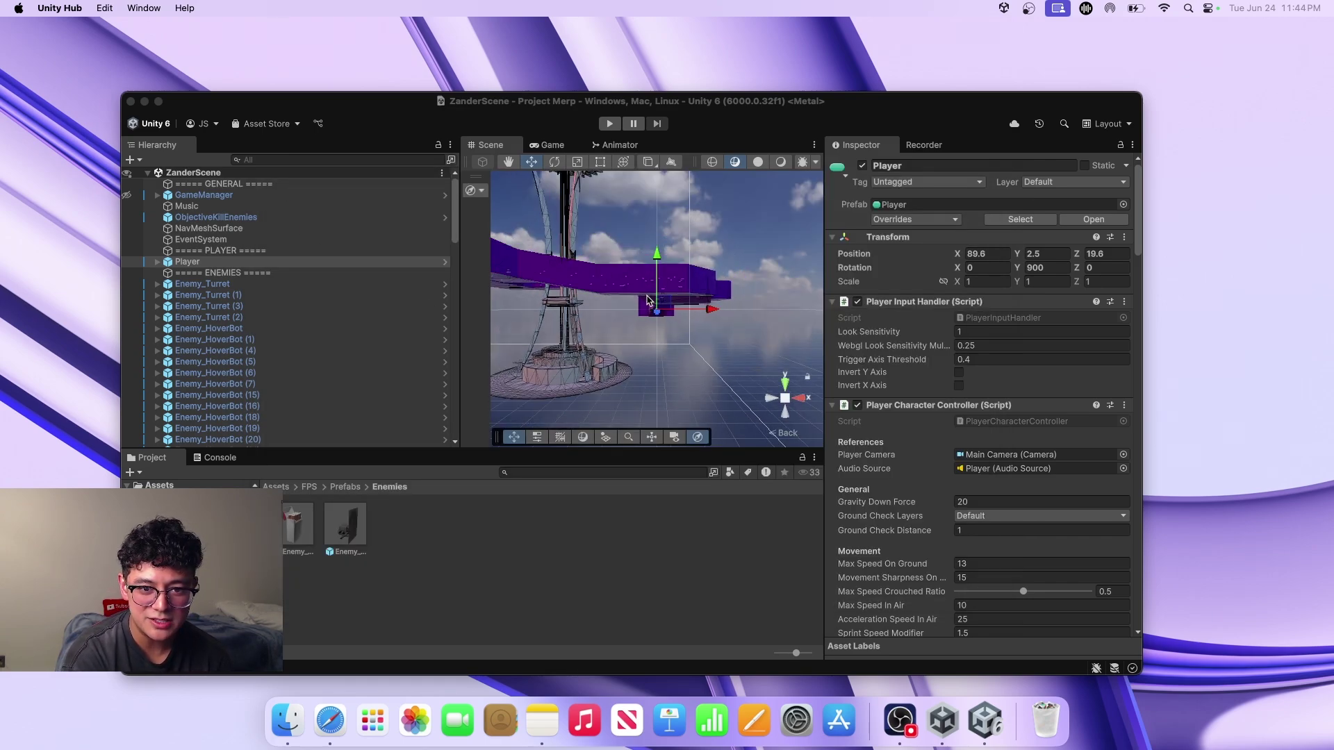
scroll(647, 300, up, 12)
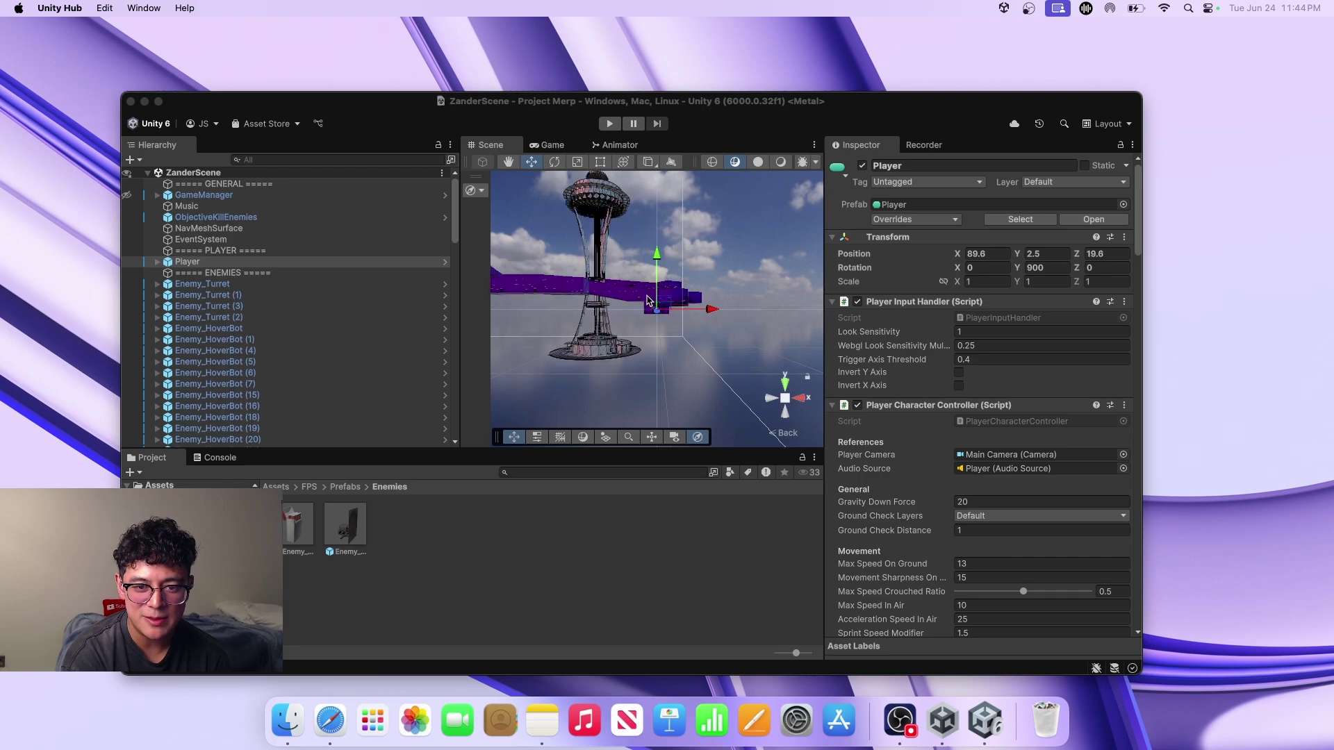
scroll(647, 301, down, 6)
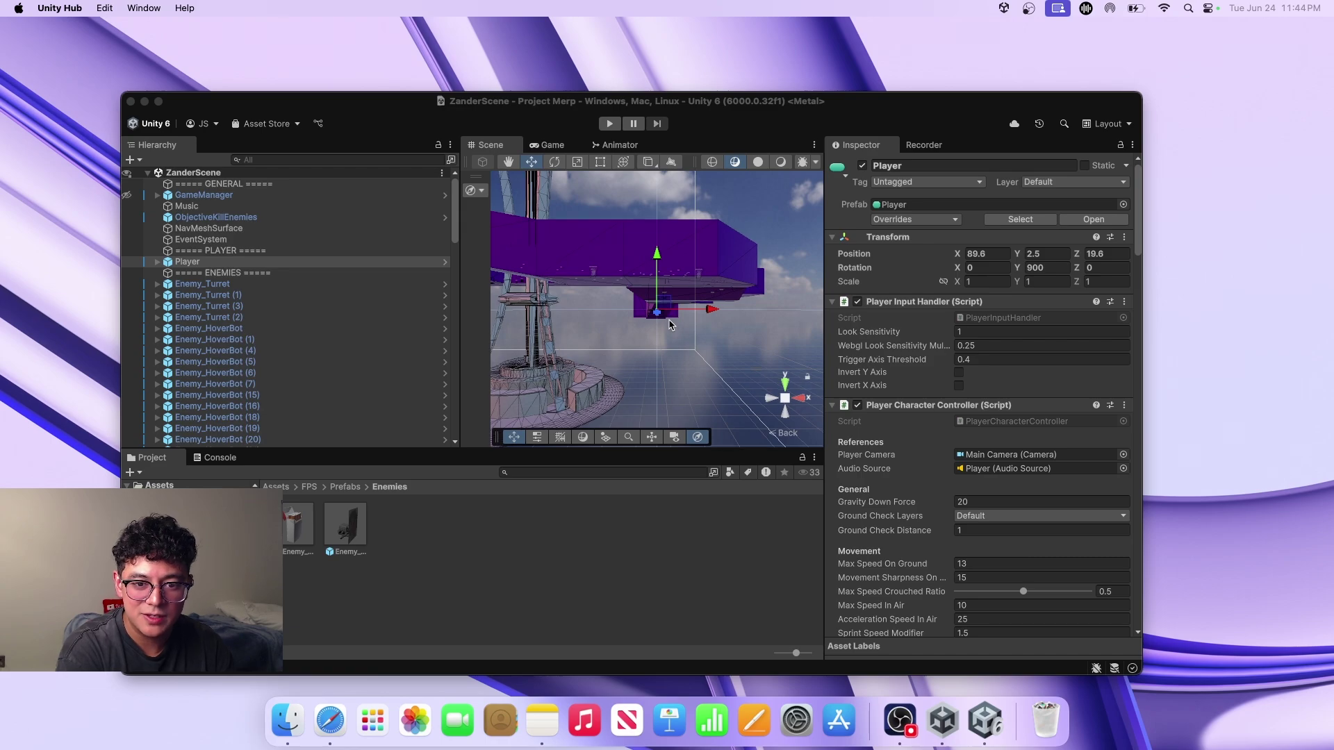
scroll(668, 325, down, 4)
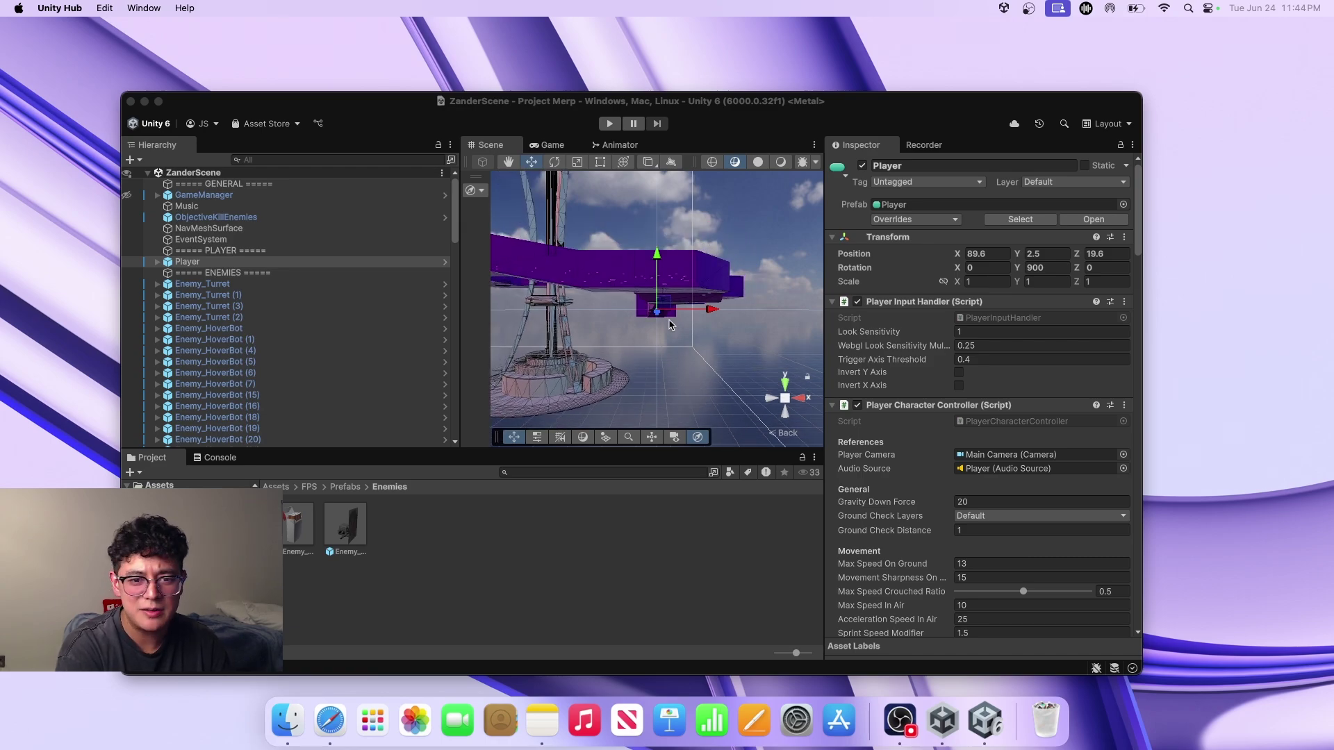
scroll(672, 300, up, 5)
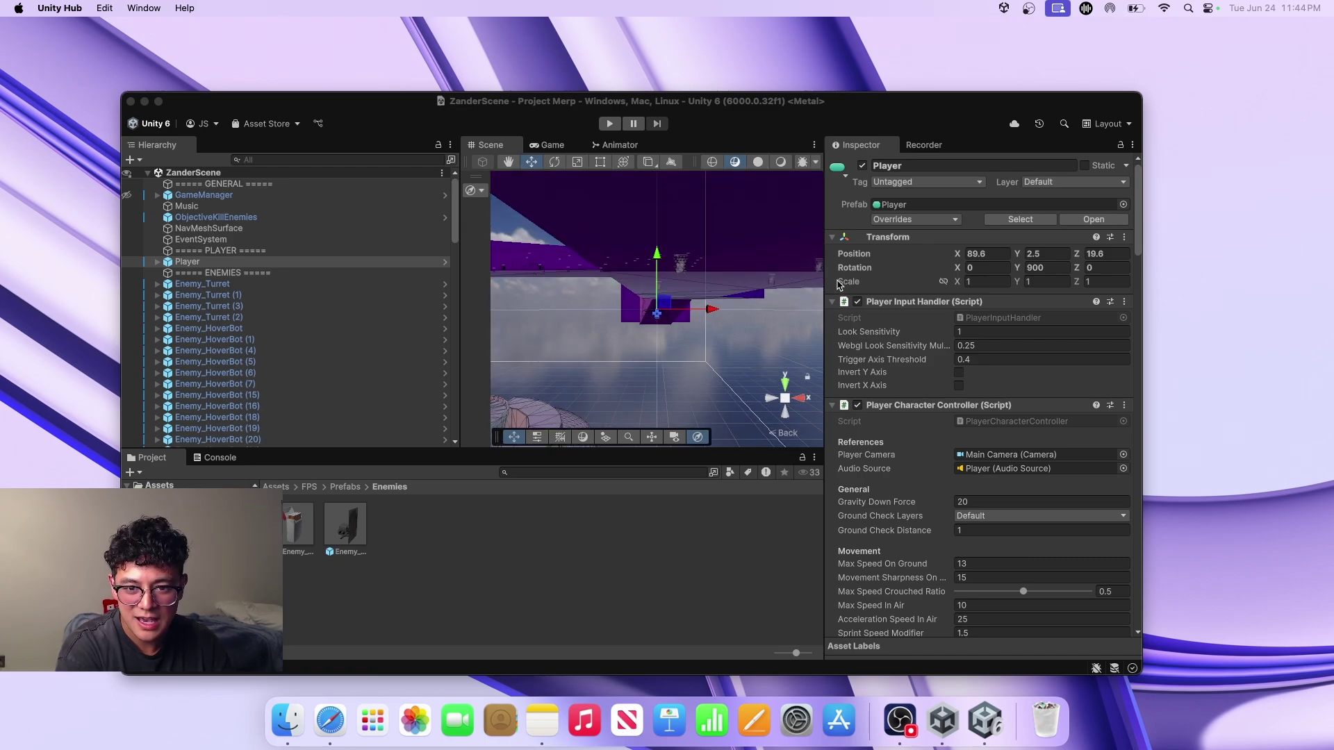
click(159, 102)
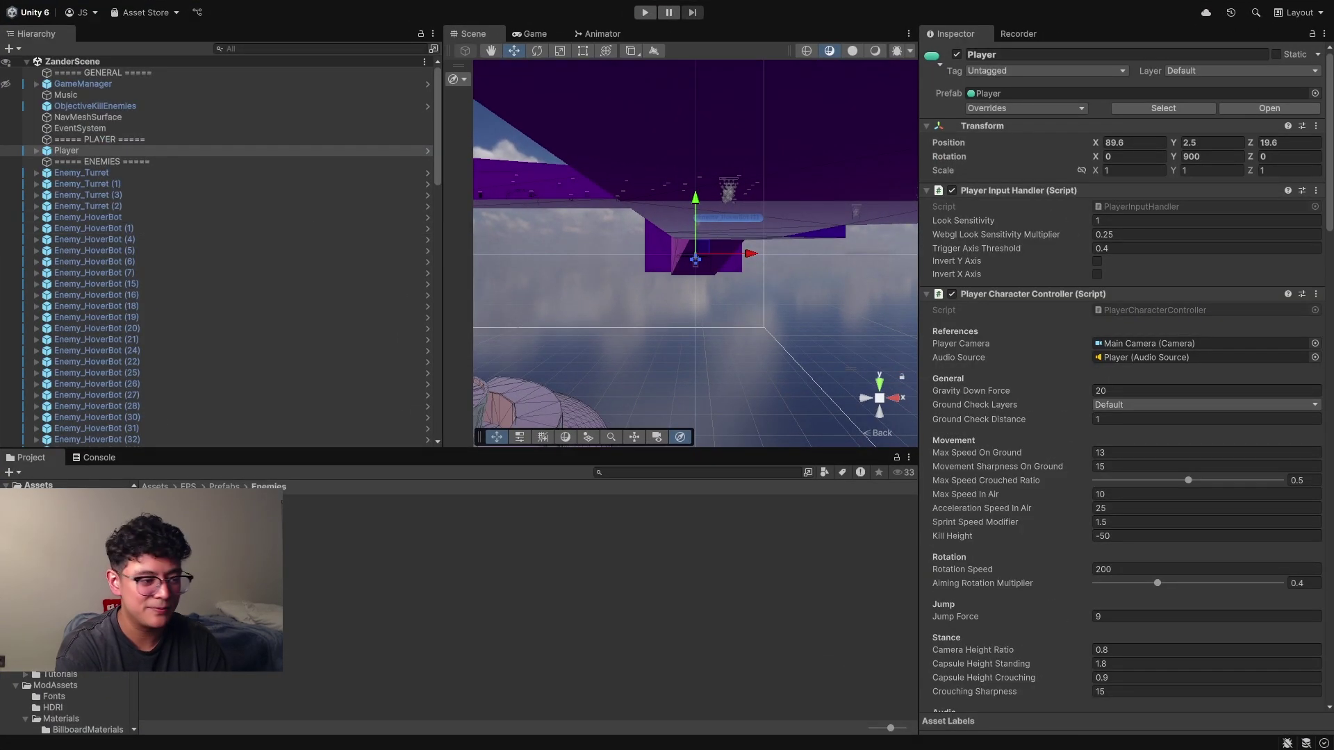
alt+drag(694, 278, 764, 229)
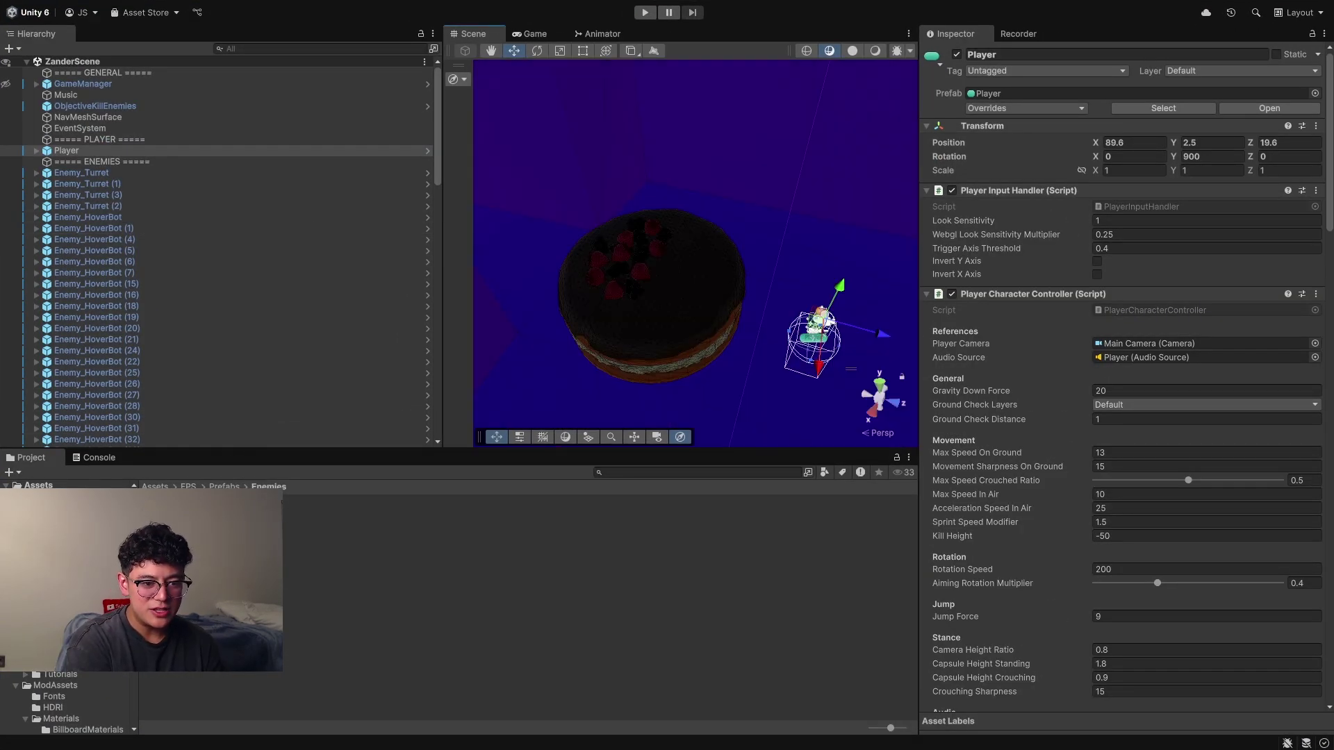
Open the Enemy_HoverBot prefab from Assets/FPS/Prefabs/Enemies for editing and frame its model closely
click(155, 487)
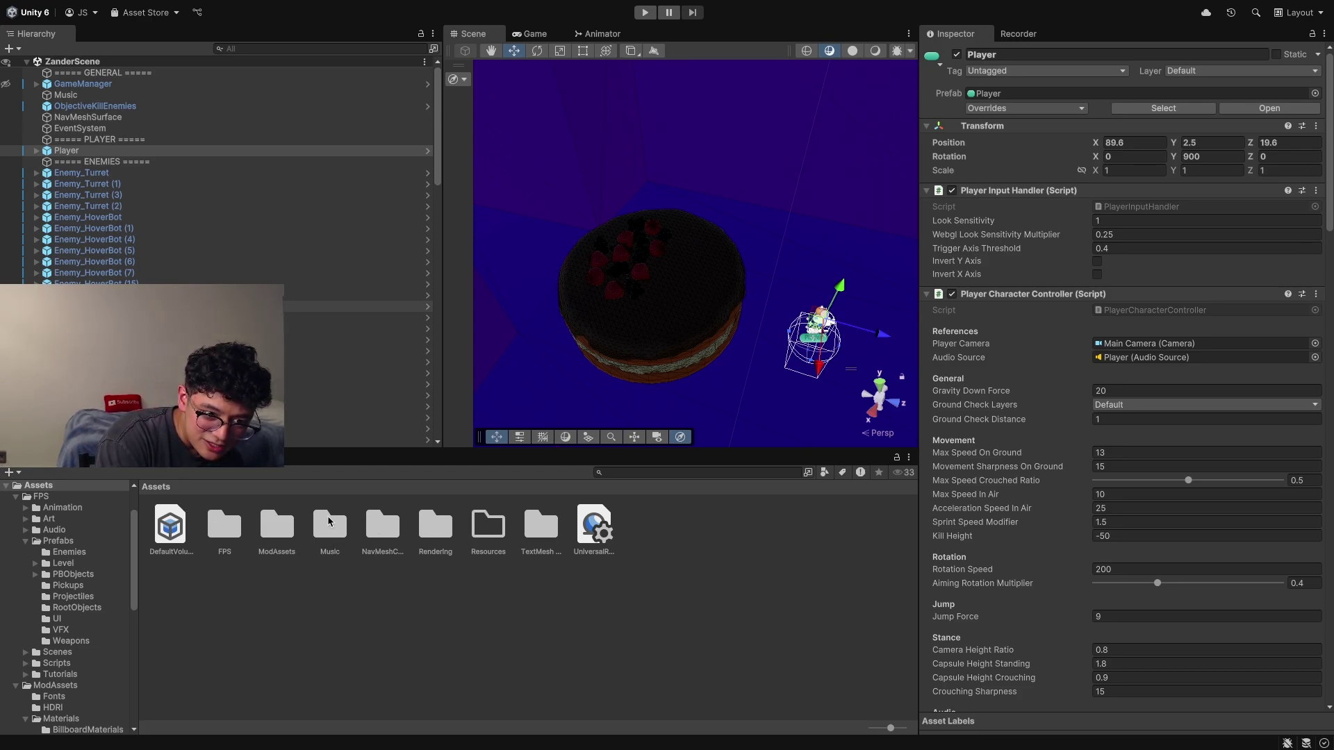
double_click(217, 521)
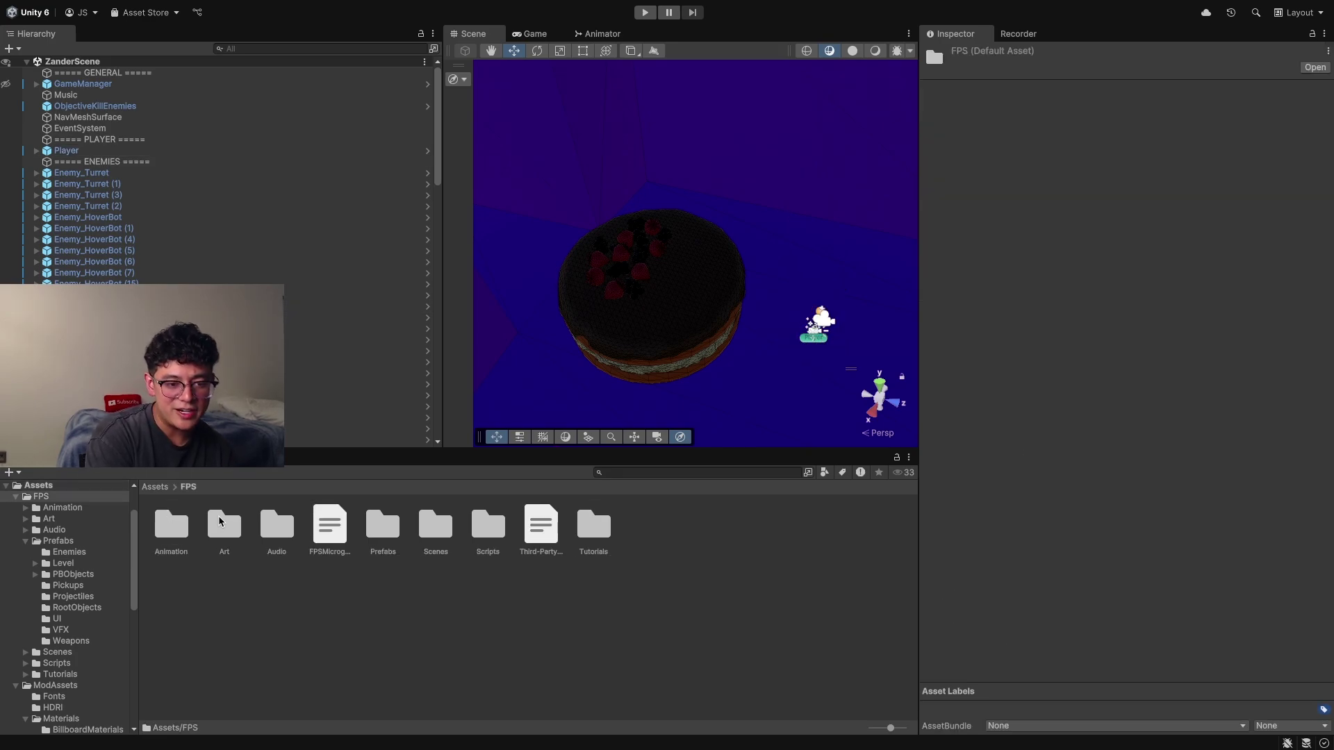
double_click(382, 527)
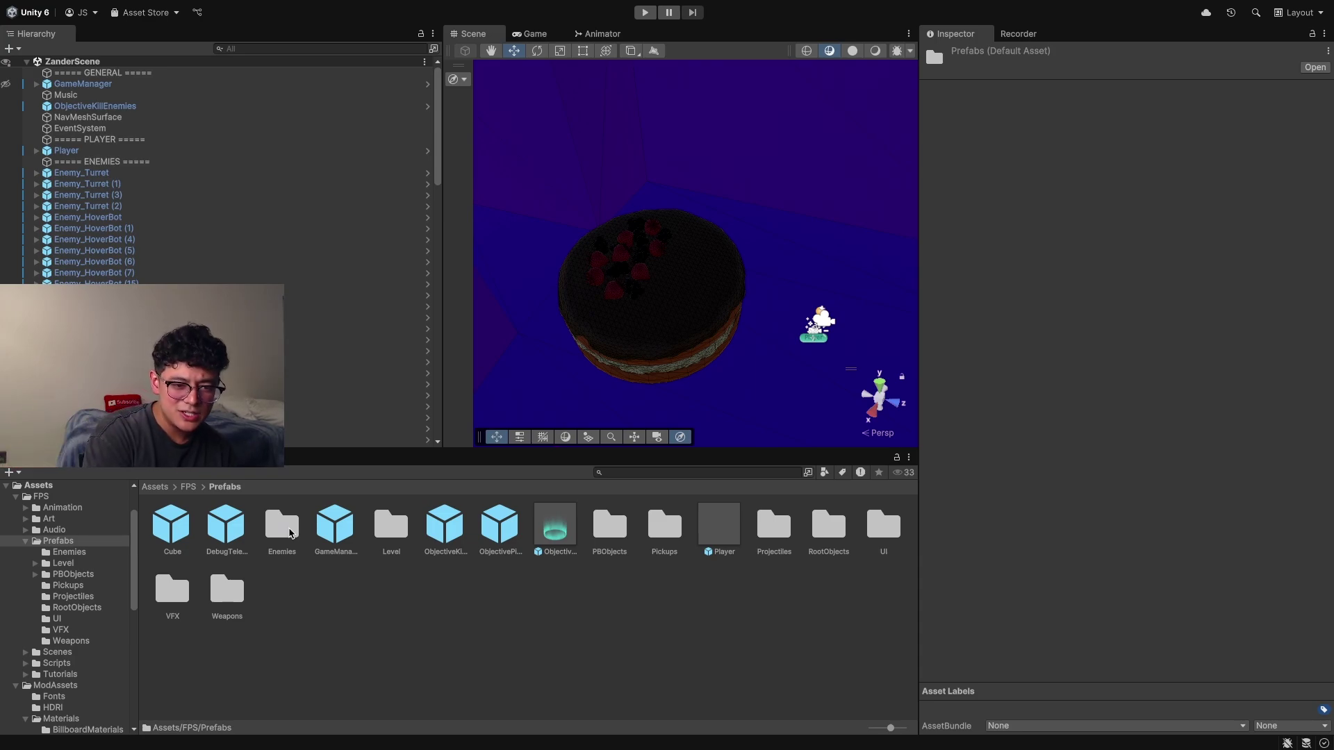
double_click(290, 533)
double_click(167, 520)
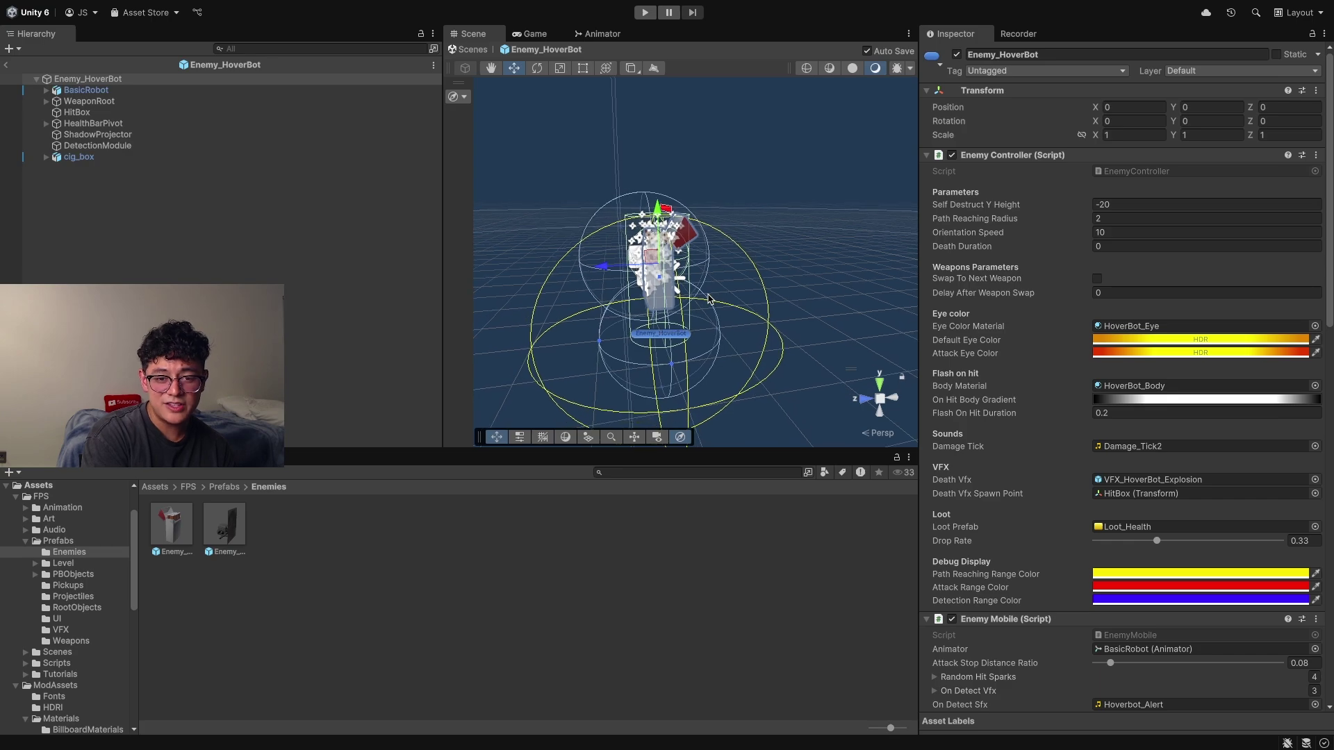
scroll(669, 273, up, 4)
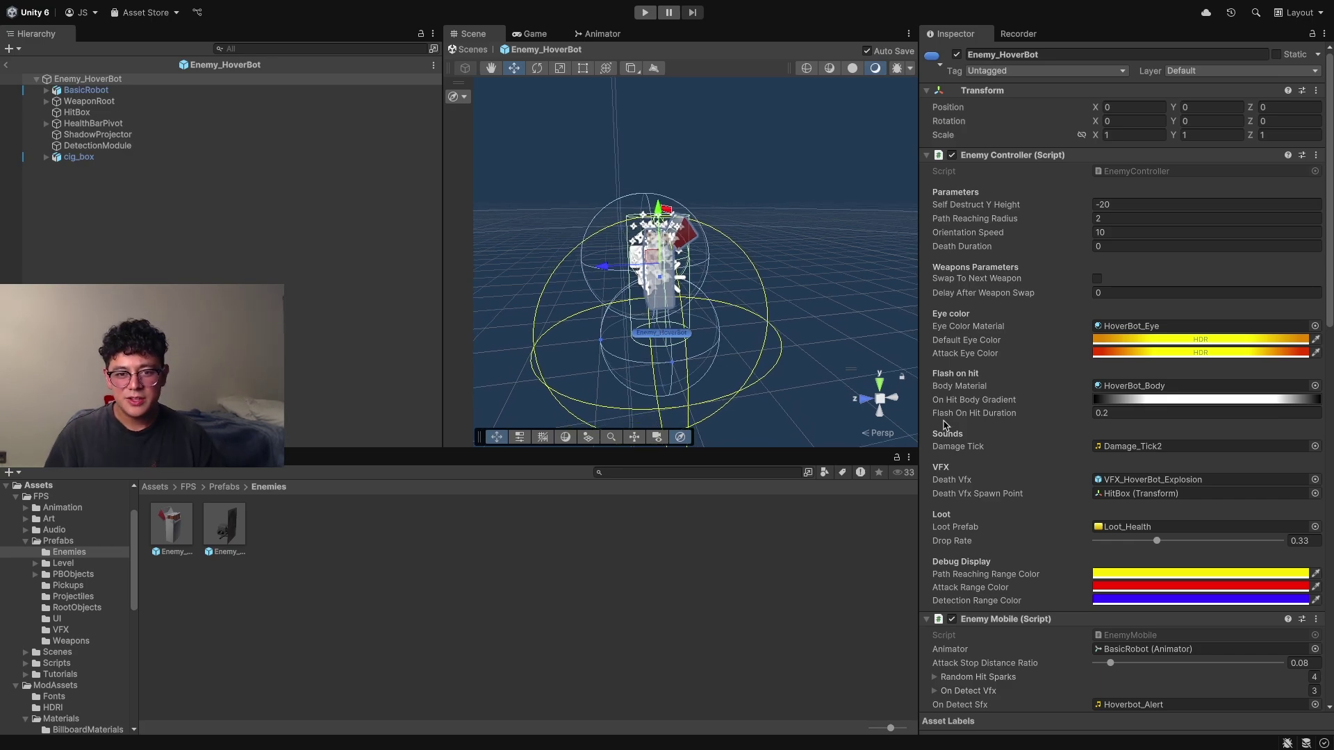
right_drag(669, 273, 664, 298)
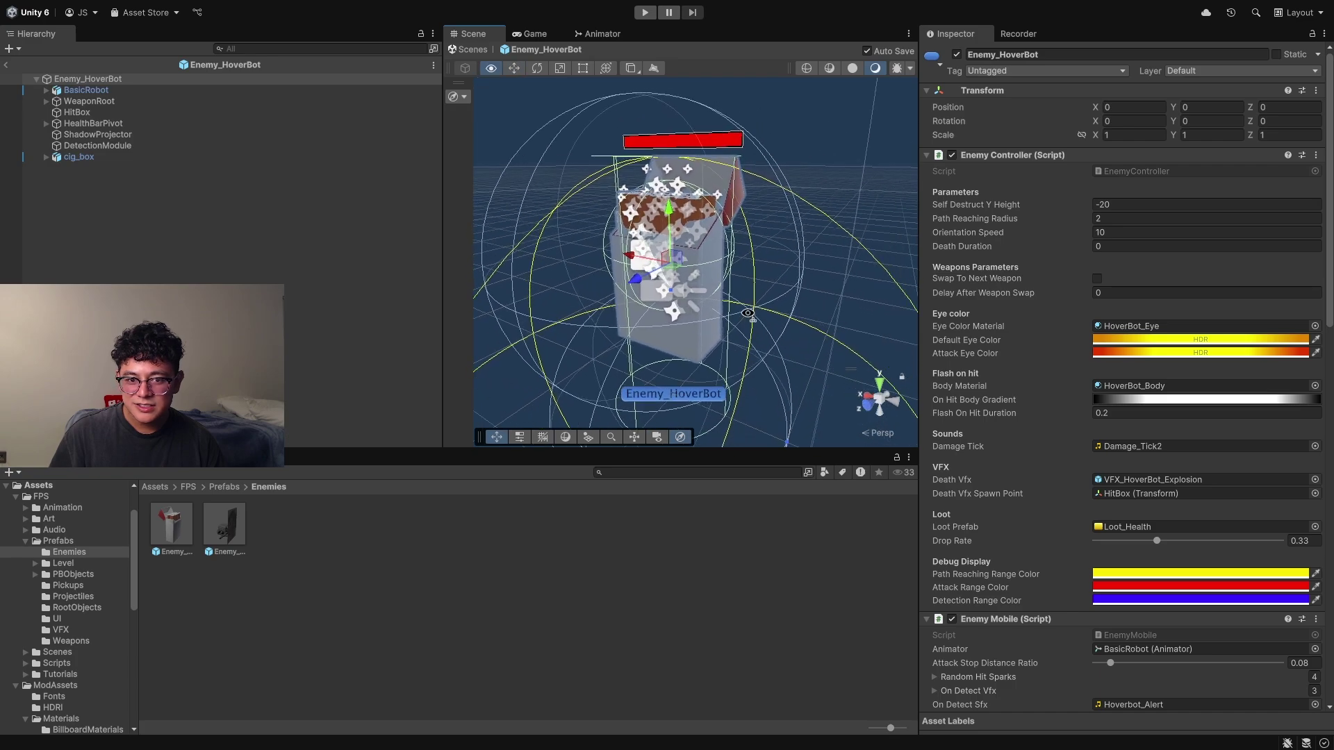
Hide the cig_box model in the scene and expand the prefab's WeaponRoot and BasicRobot objects
click(46, 158)
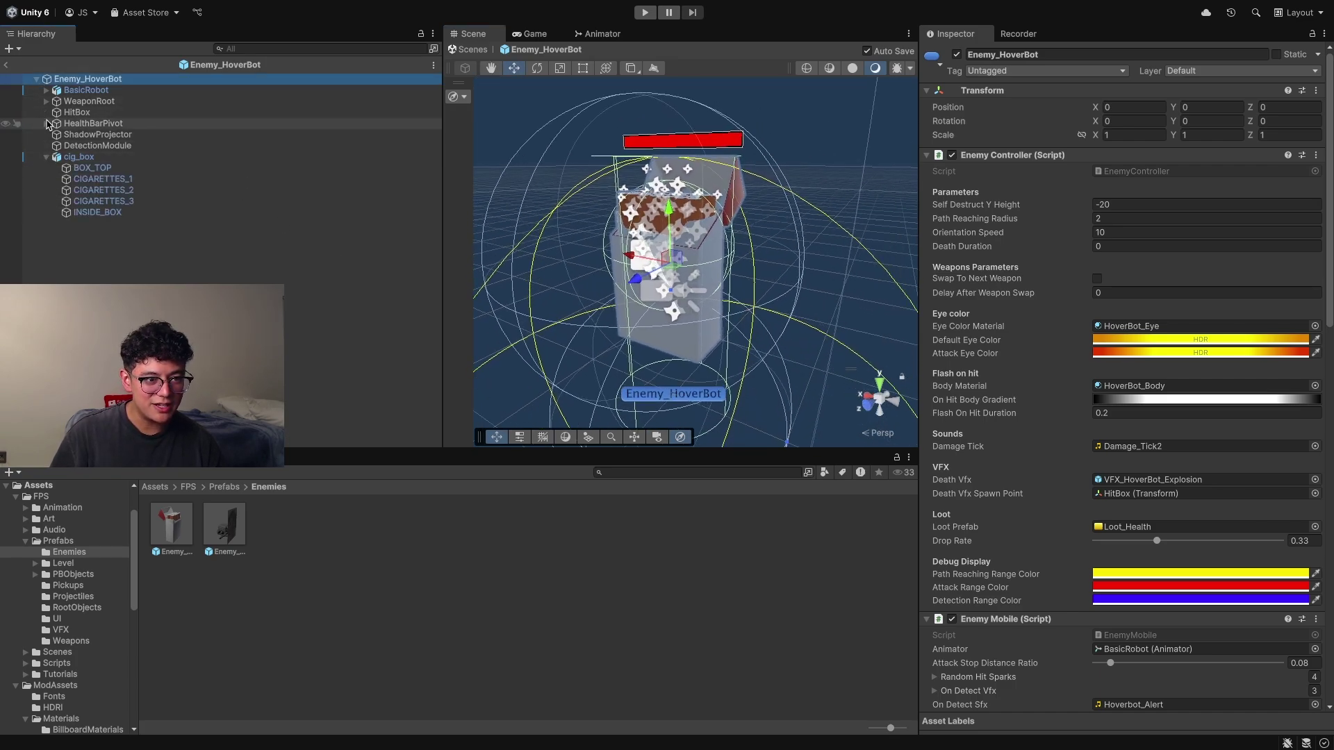
click(7, 158)
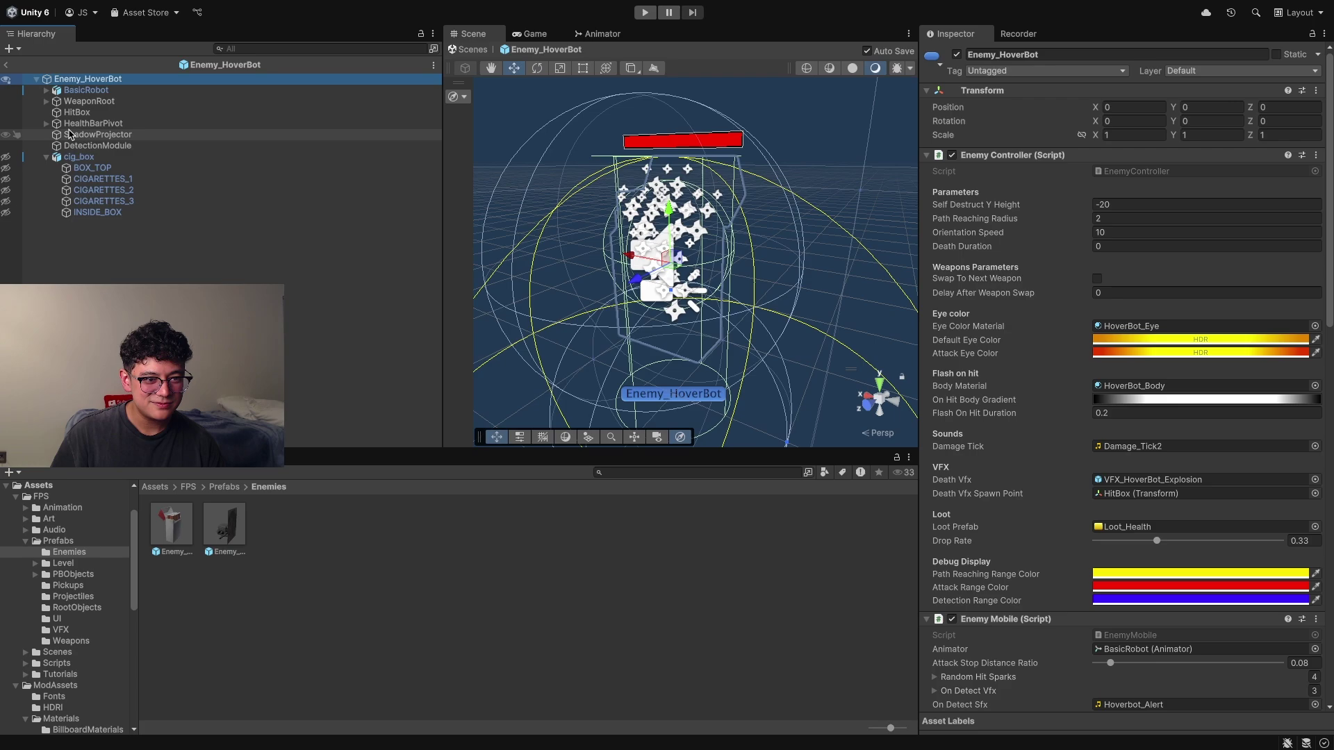
click(47, 102)
click(46, 90)
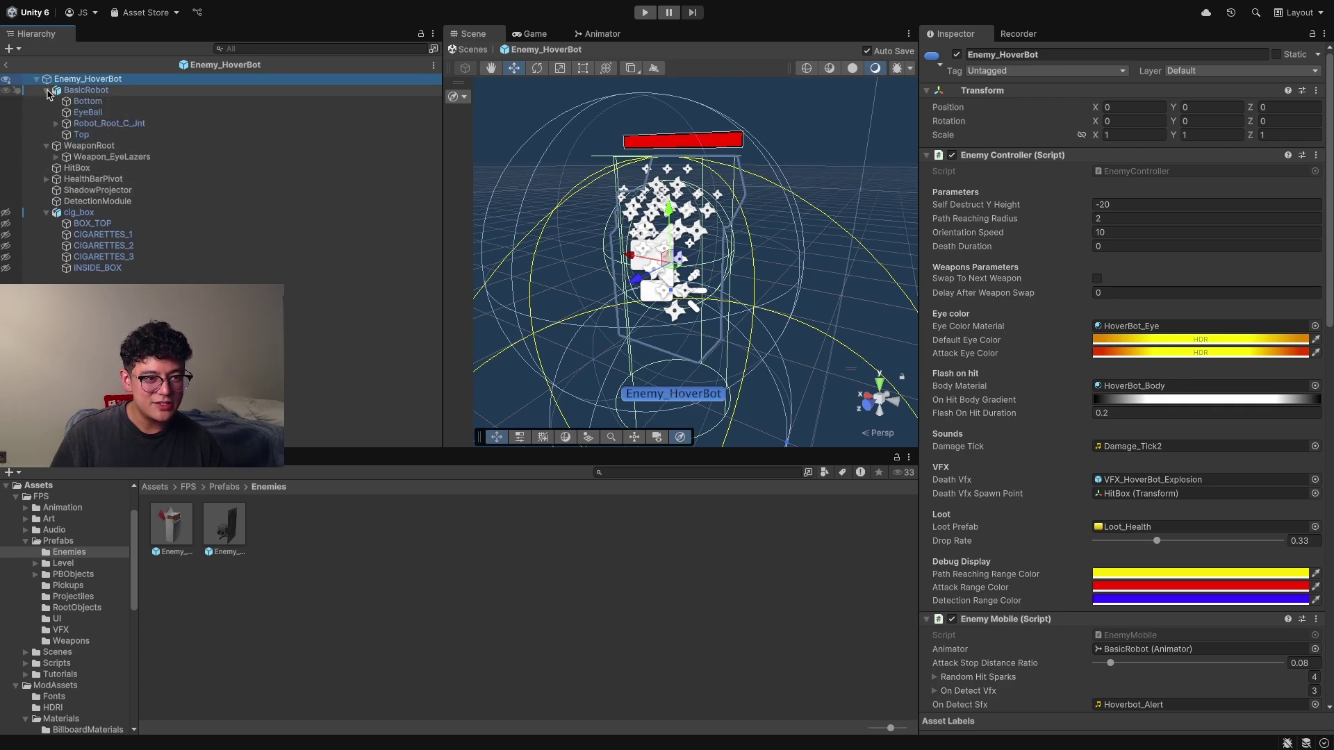
Enable the Skinned Mesh Renderer on BasicRobot's Bottom and EyeBall parts
click(87, 102)
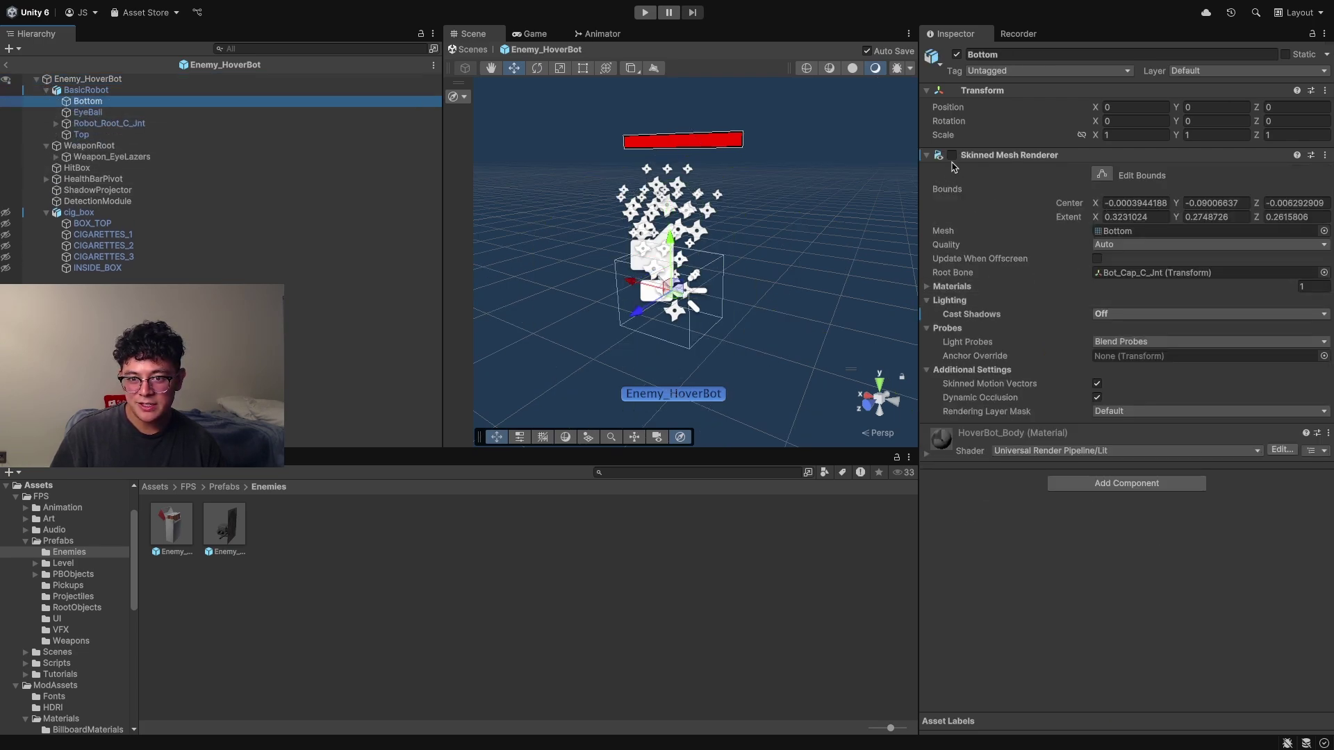
click(952, 155)
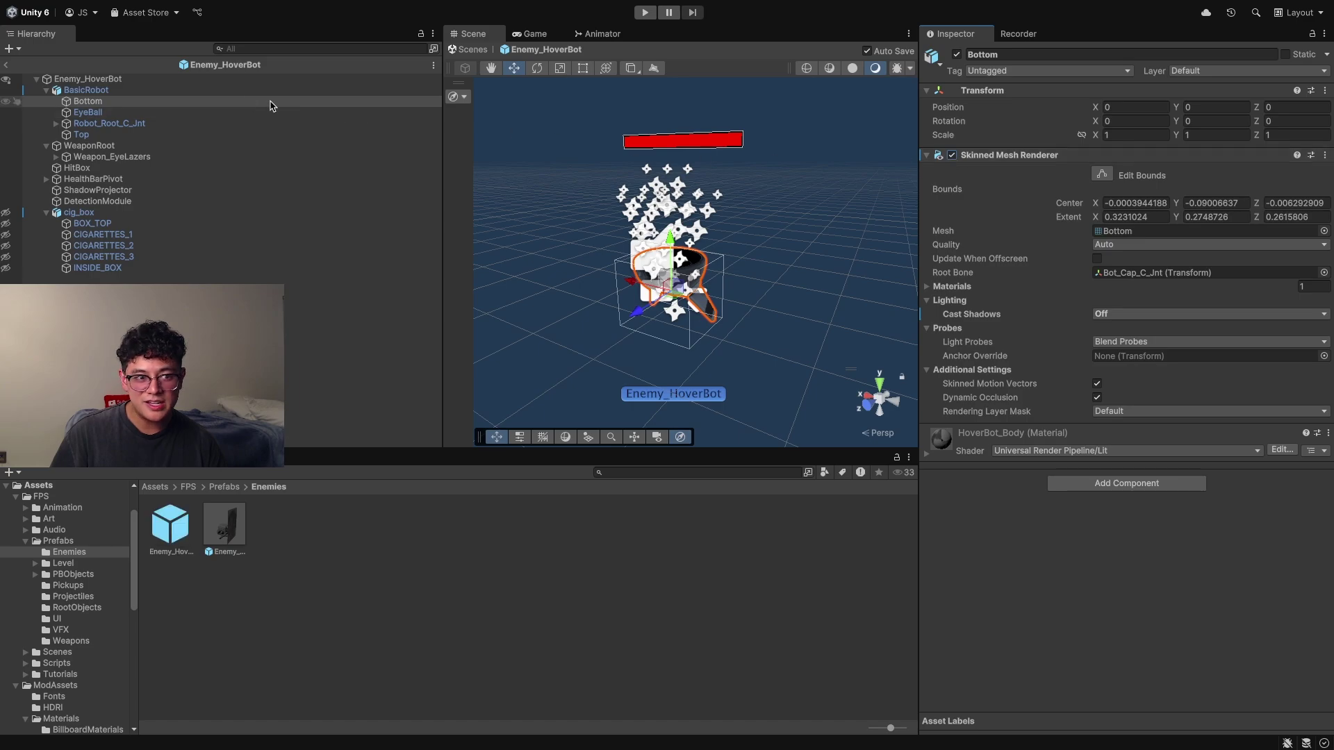
click(234, 111)
click(951, 155)
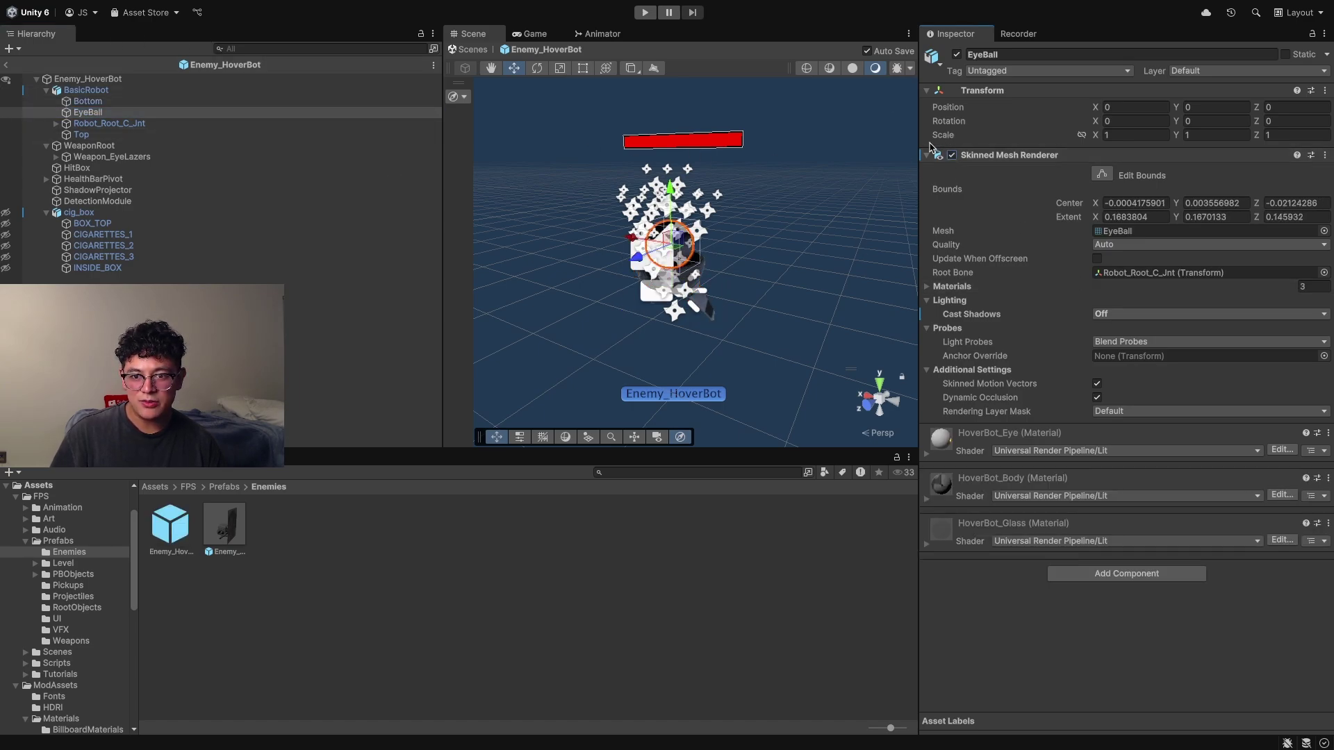
Expand the full Robot_Root_C_Jnt hierarchy and inspect its joints, including Top_Cap_C_Jnt
drag(919, 144, 890, 146)
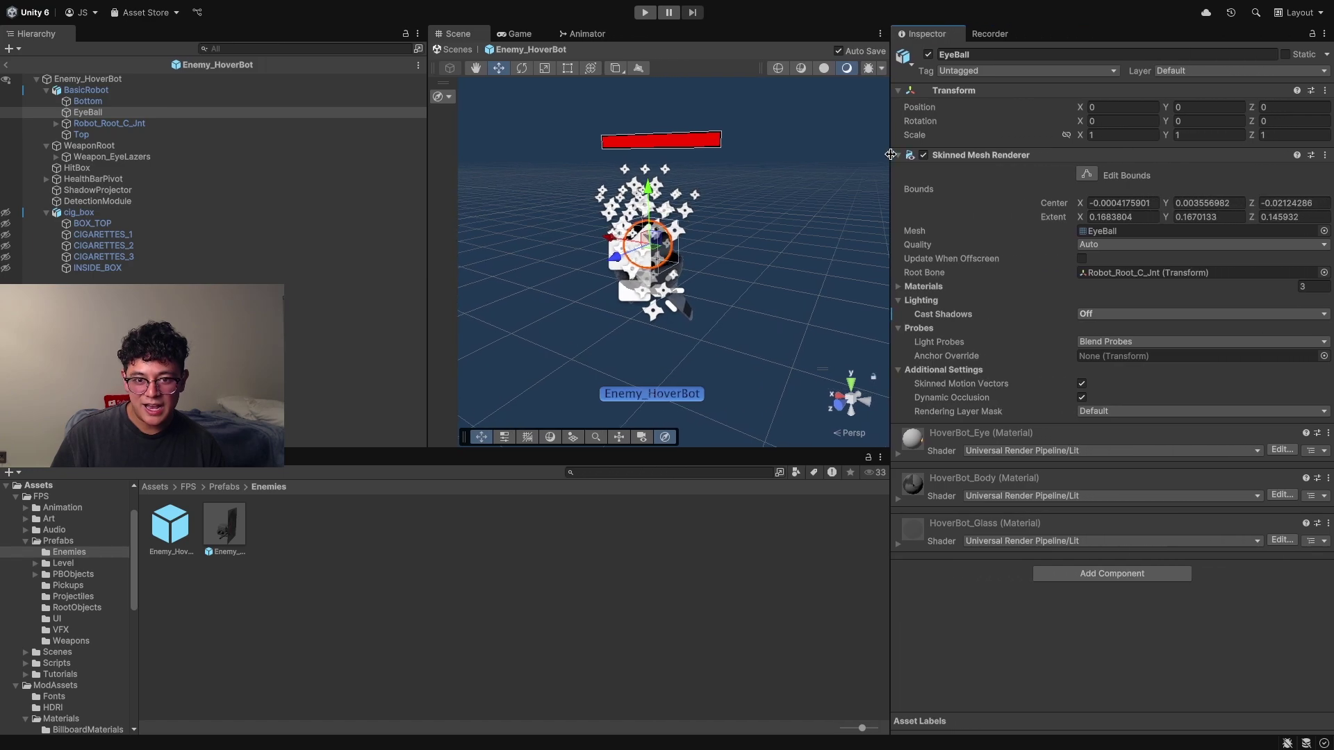
click(56, 124)
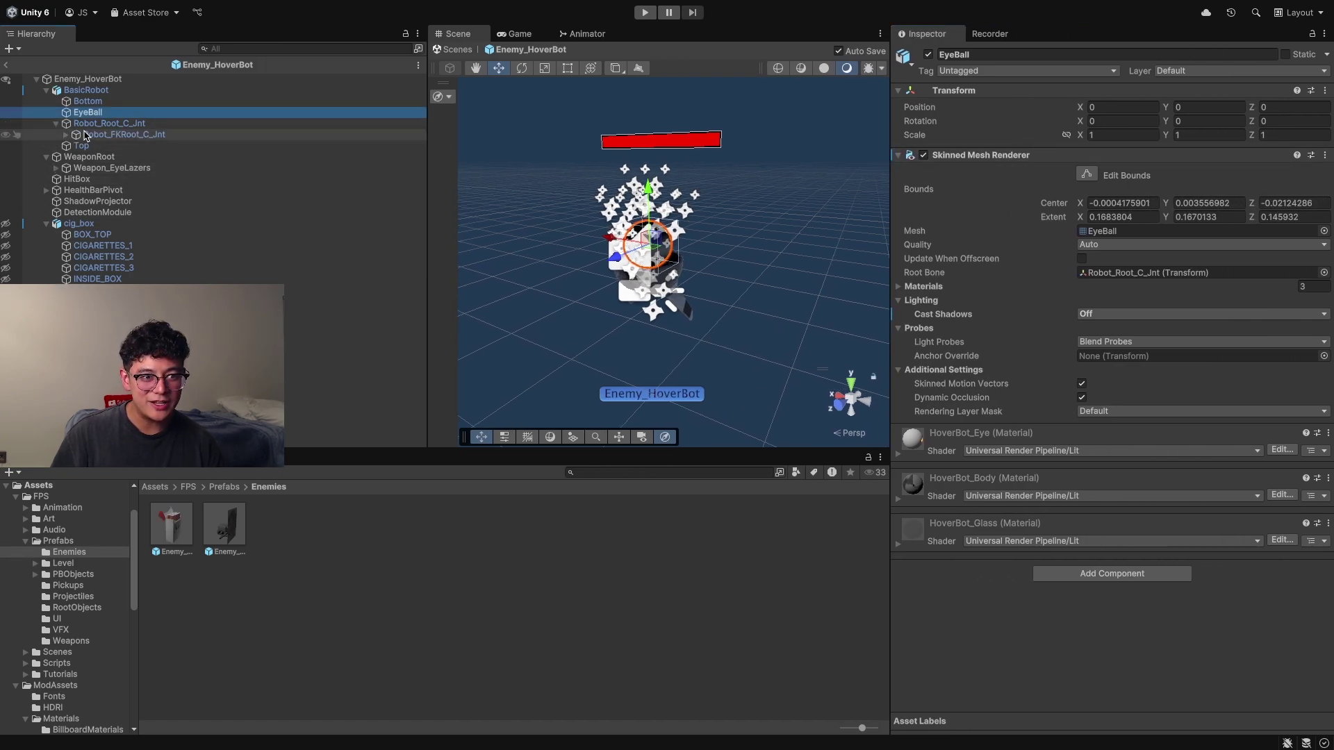
click(108, 256)
click(108, 235)
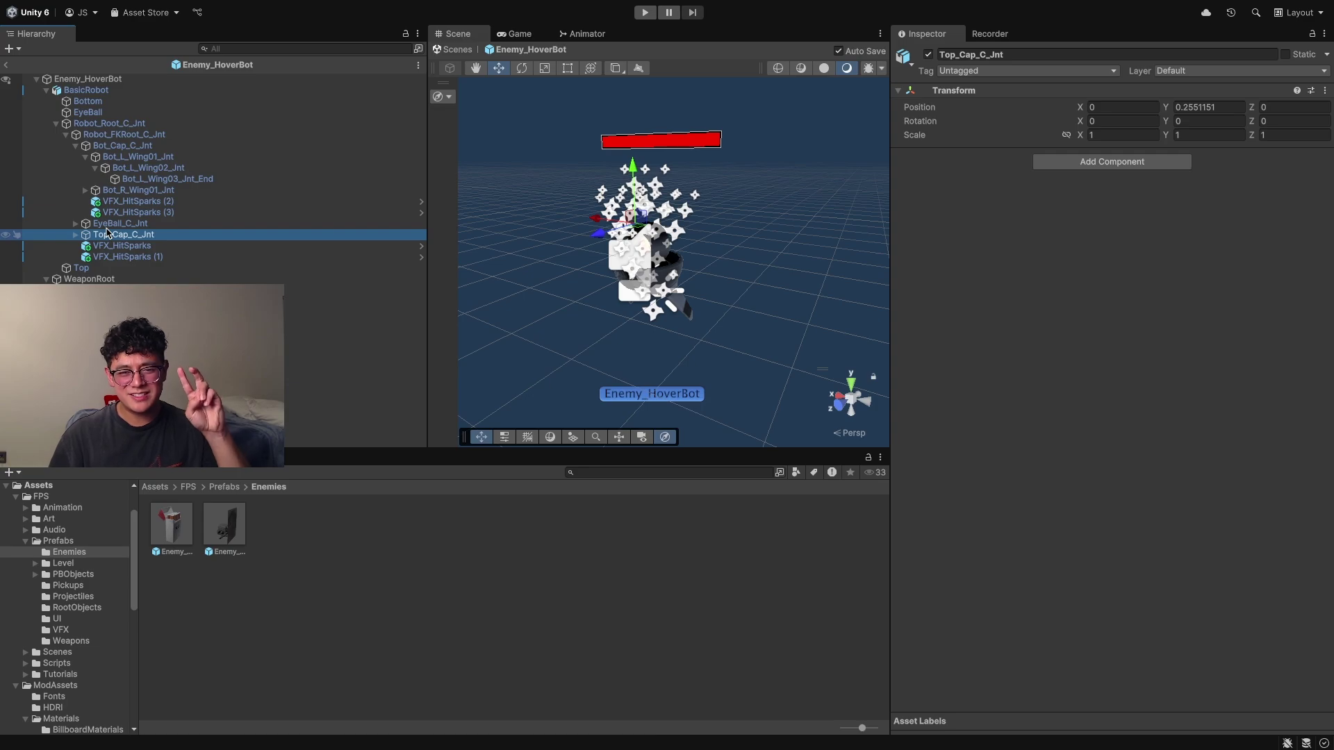
click(104, 135)
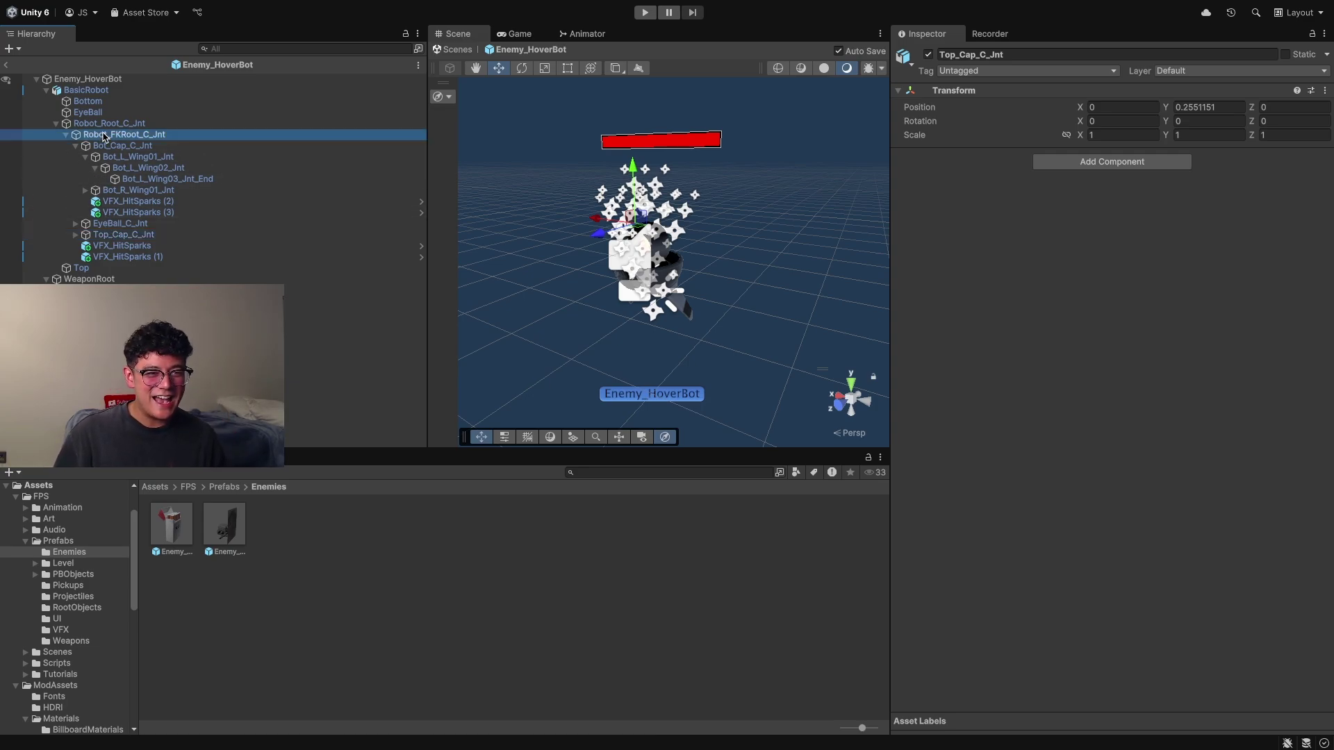
click(104, 124)
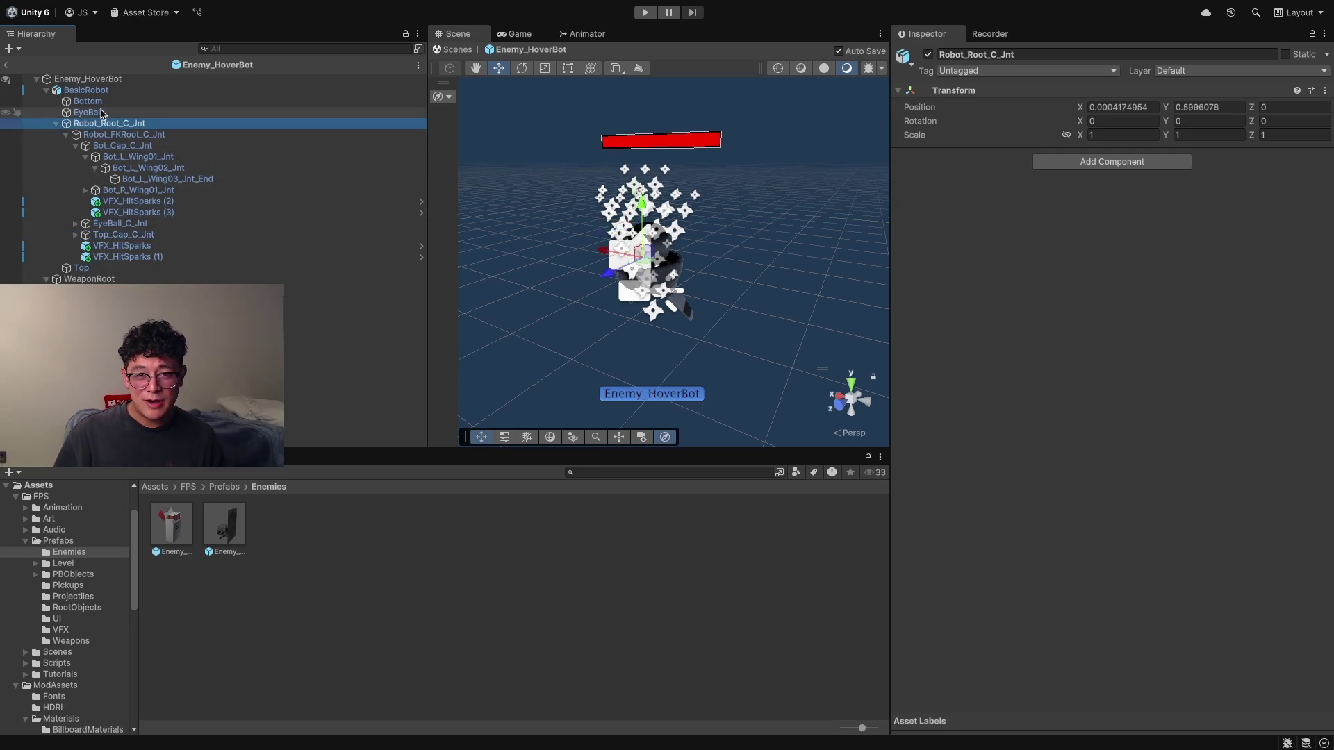
Disable the Skinned Mesh Renderer on the EyeBall and Bottom parts and make the cig_box model visible again
click(101, 112)
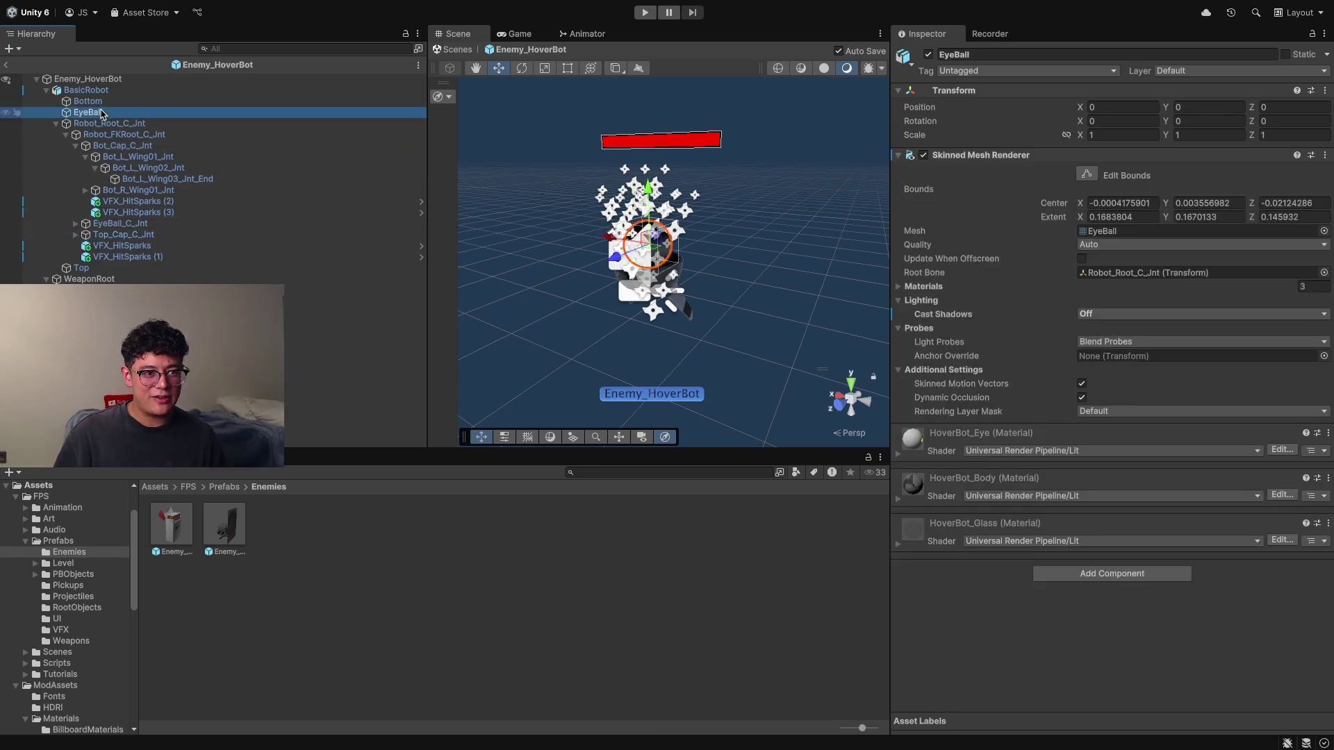
click(923, 155)
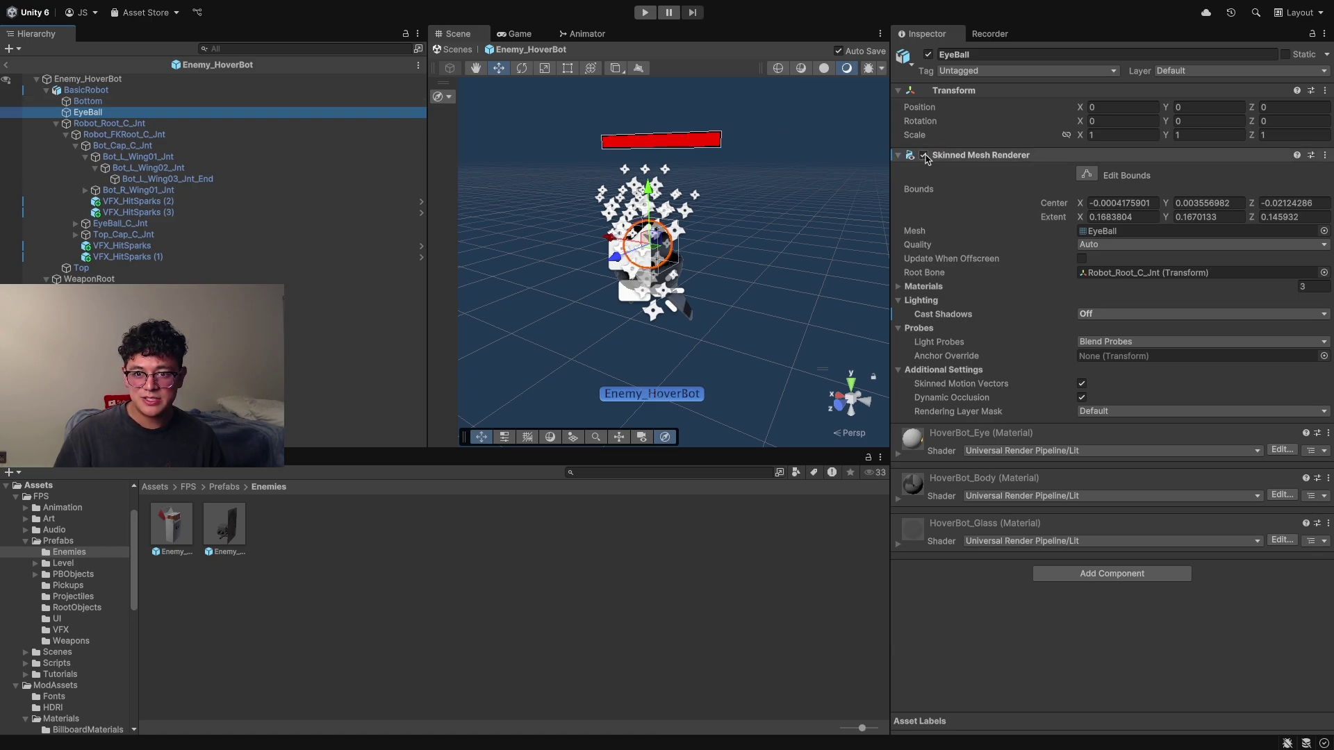
click(108, 103)
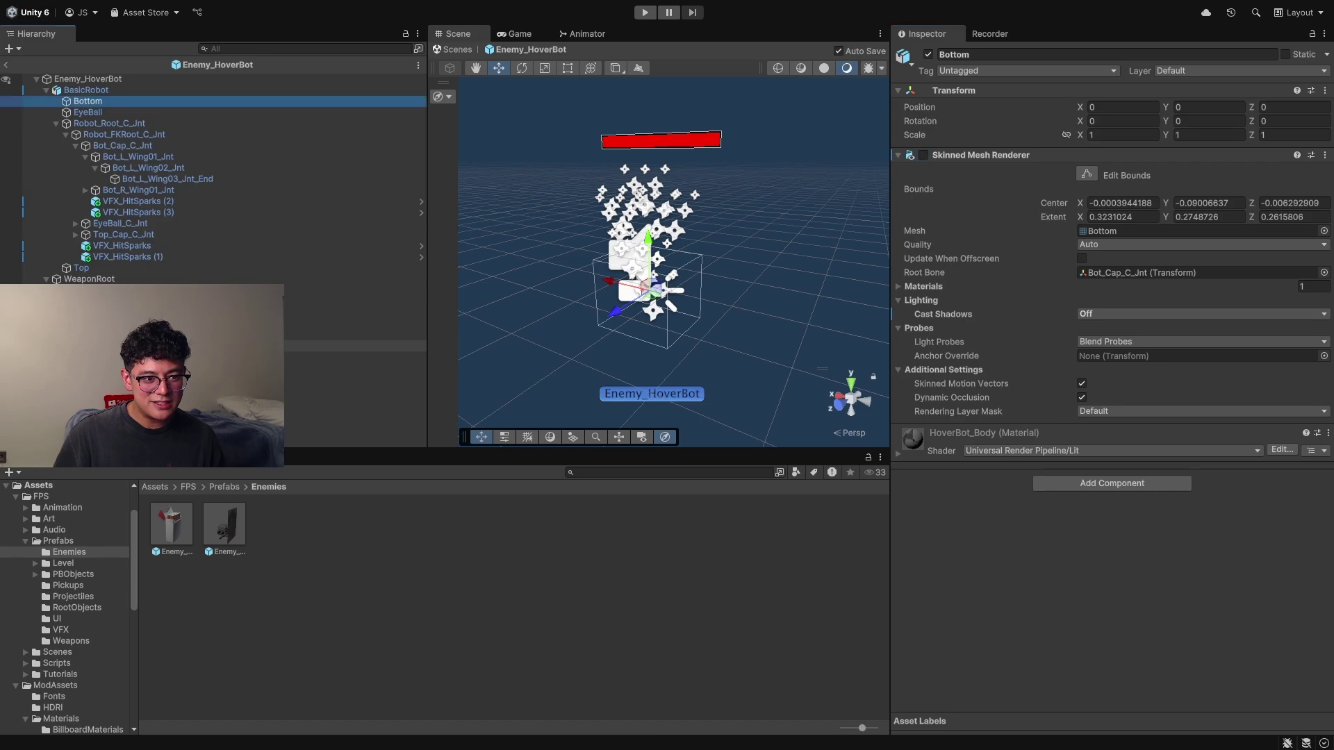
click(5, 346)
Try moving the cig_box model along its Z axis to about -0.322, and undo the move
click(699, 252)
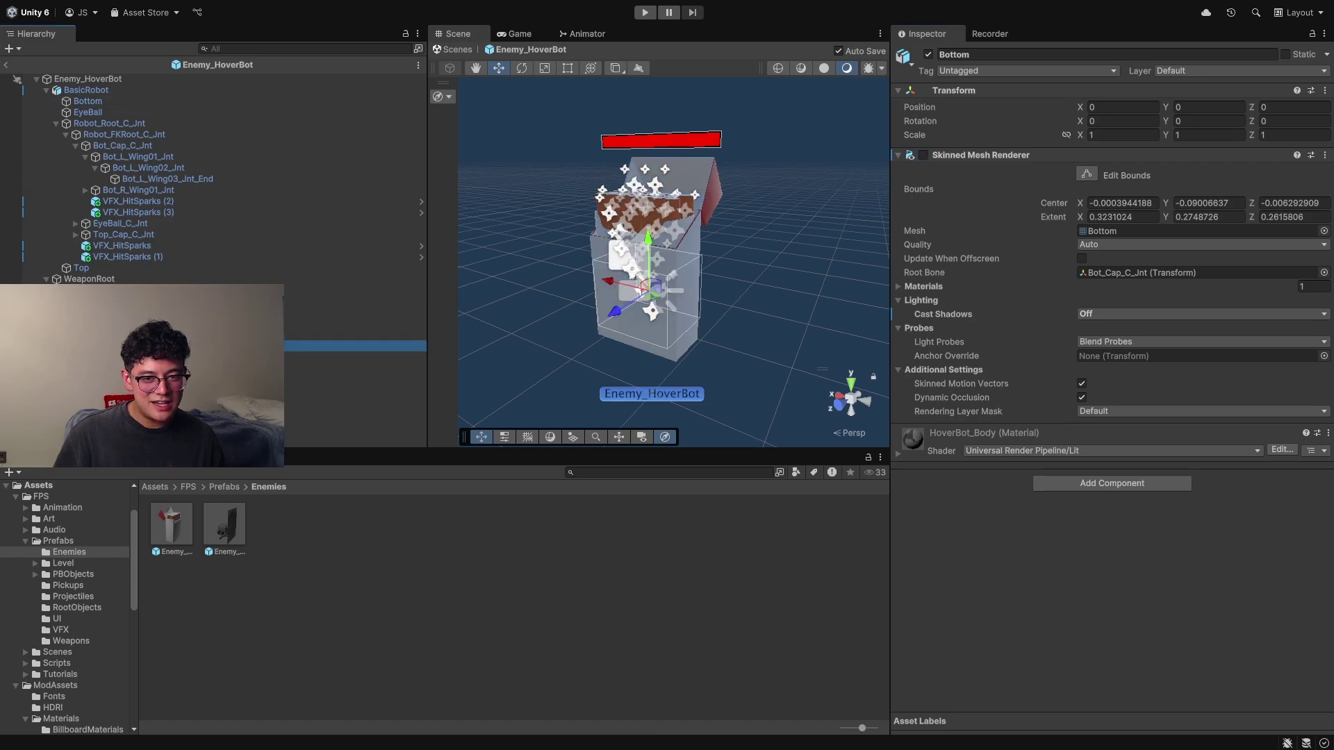
drag(631, 268, 653, 265)
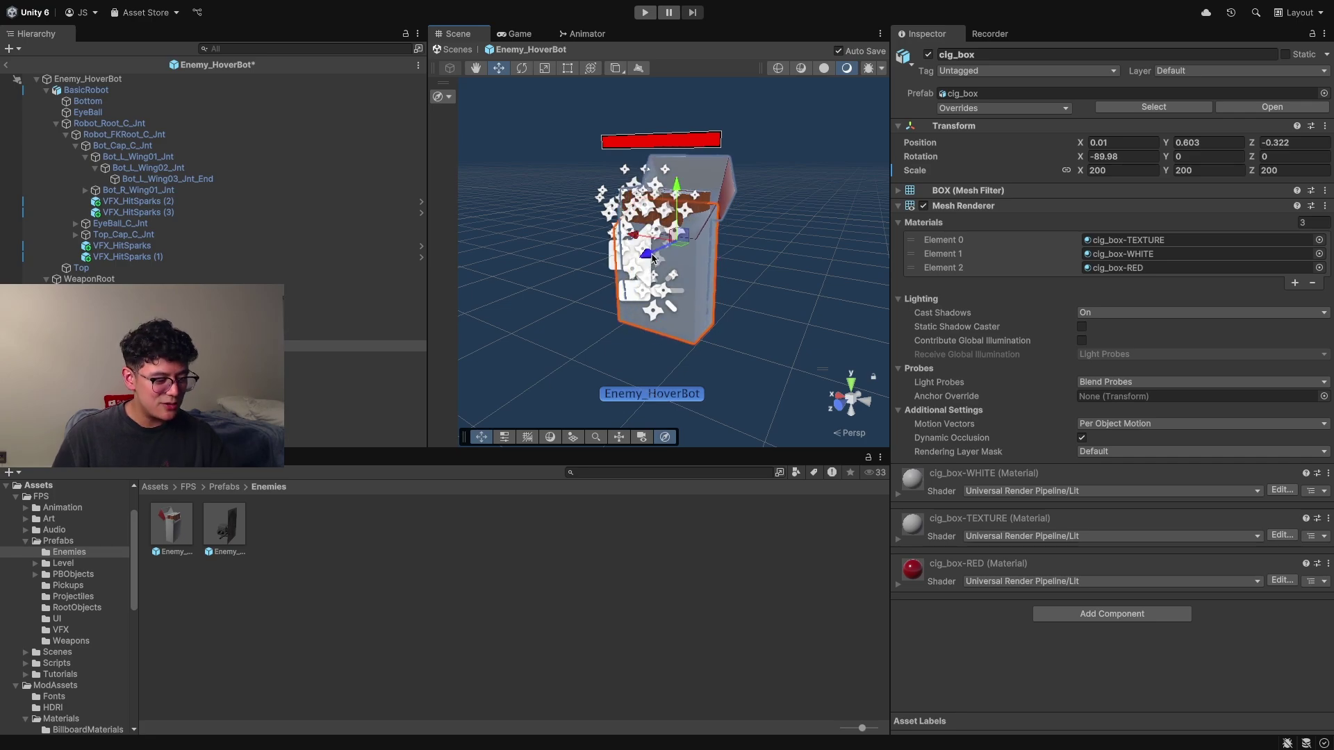
key(ctrl+z)
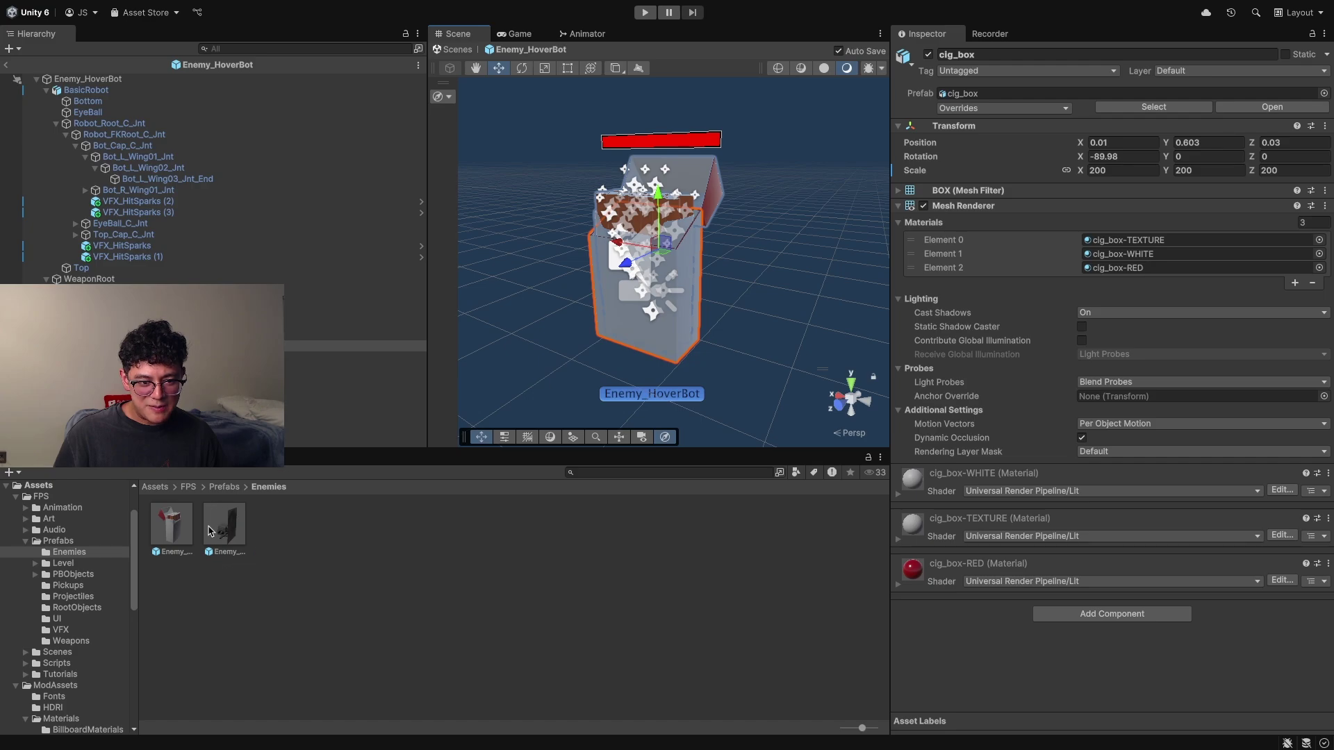
Open the Projectile_Hoverbot prefab from the FPS/Prefabs/Projectiles folder for editing
click(229, 491)
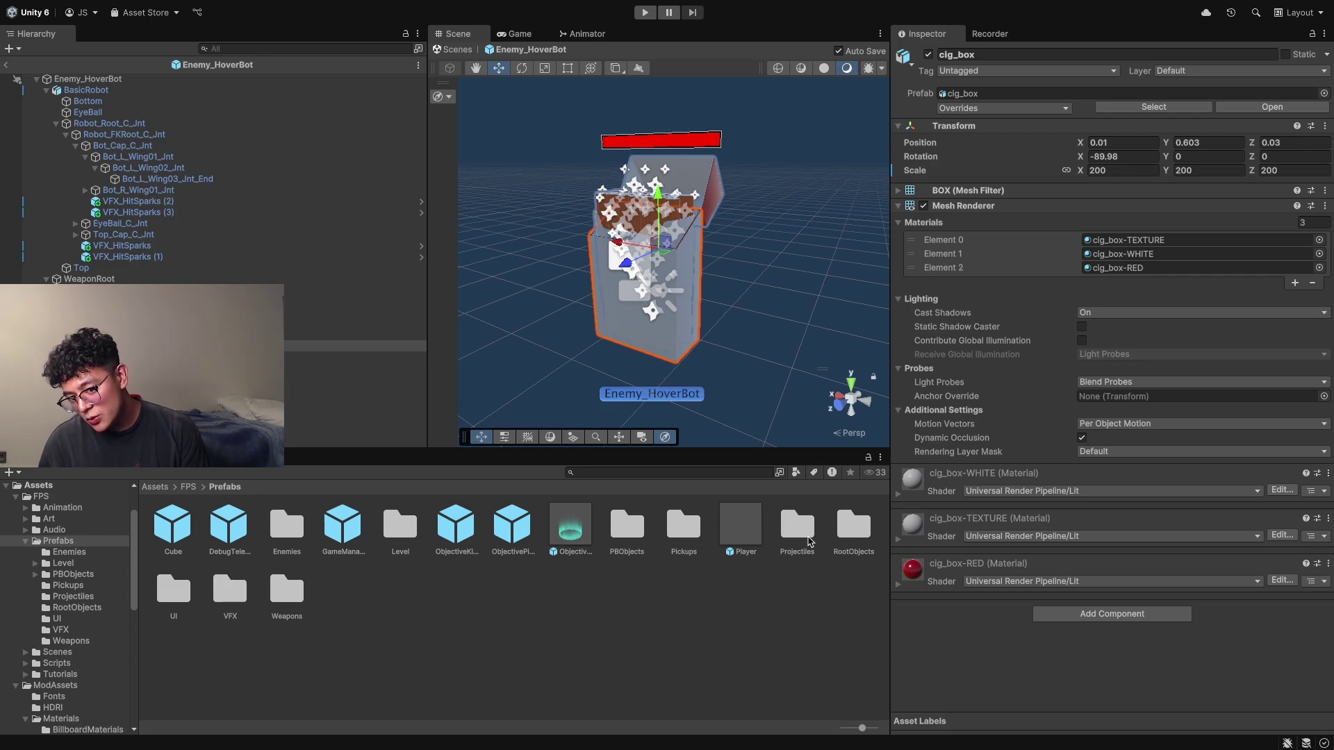
double_click(804, 537)
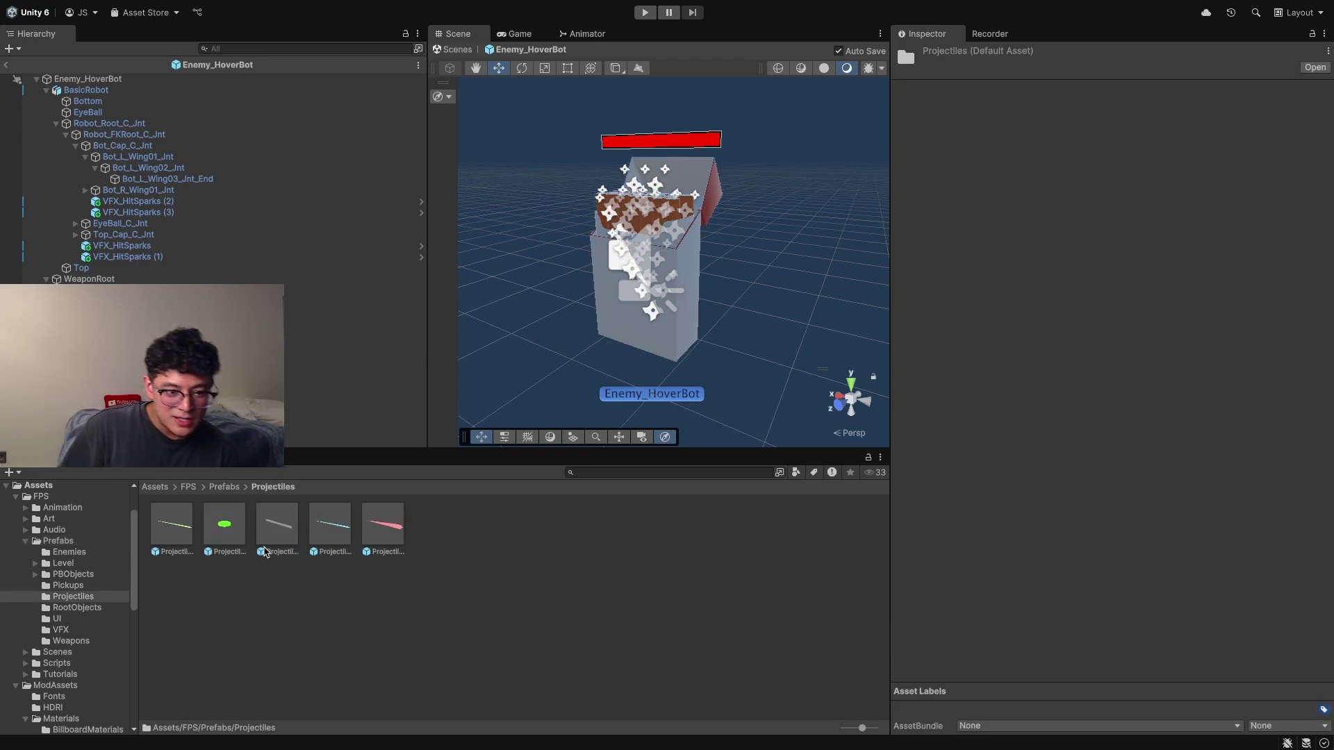
click(277, 527)
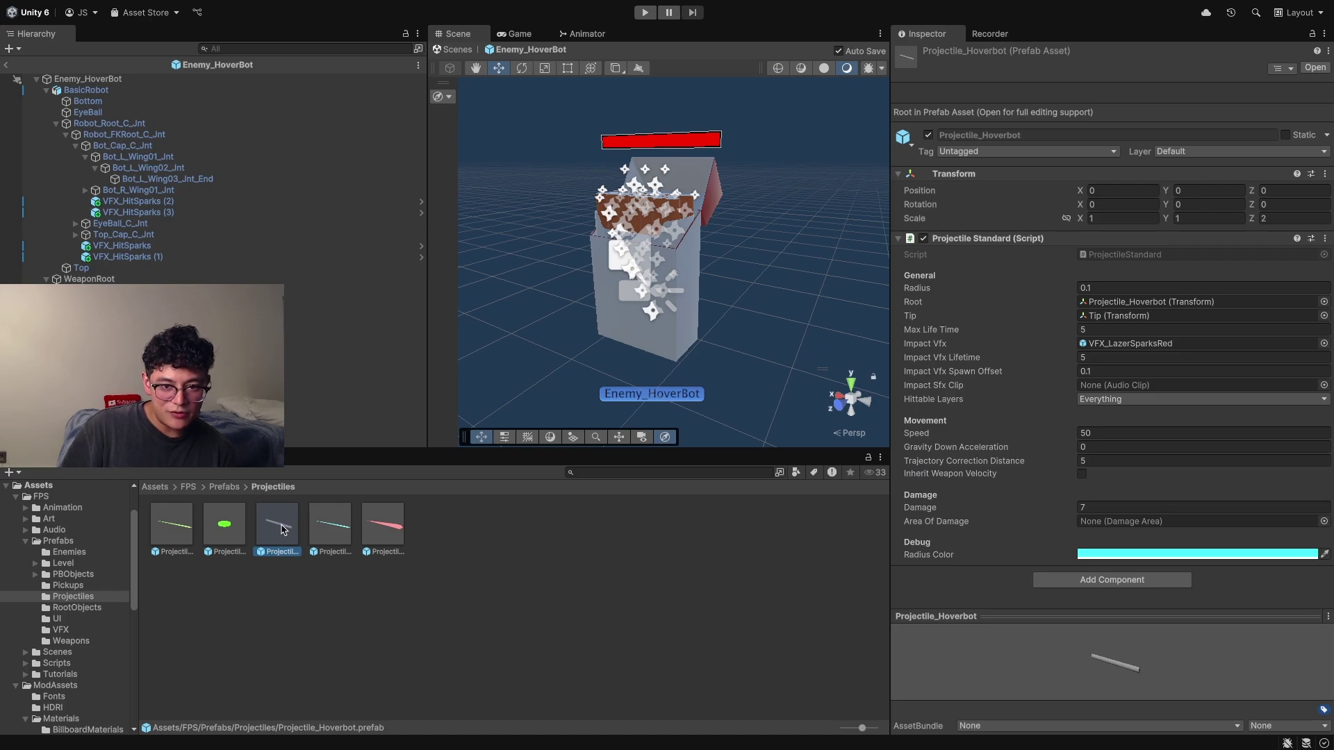
double_click(282, 531)
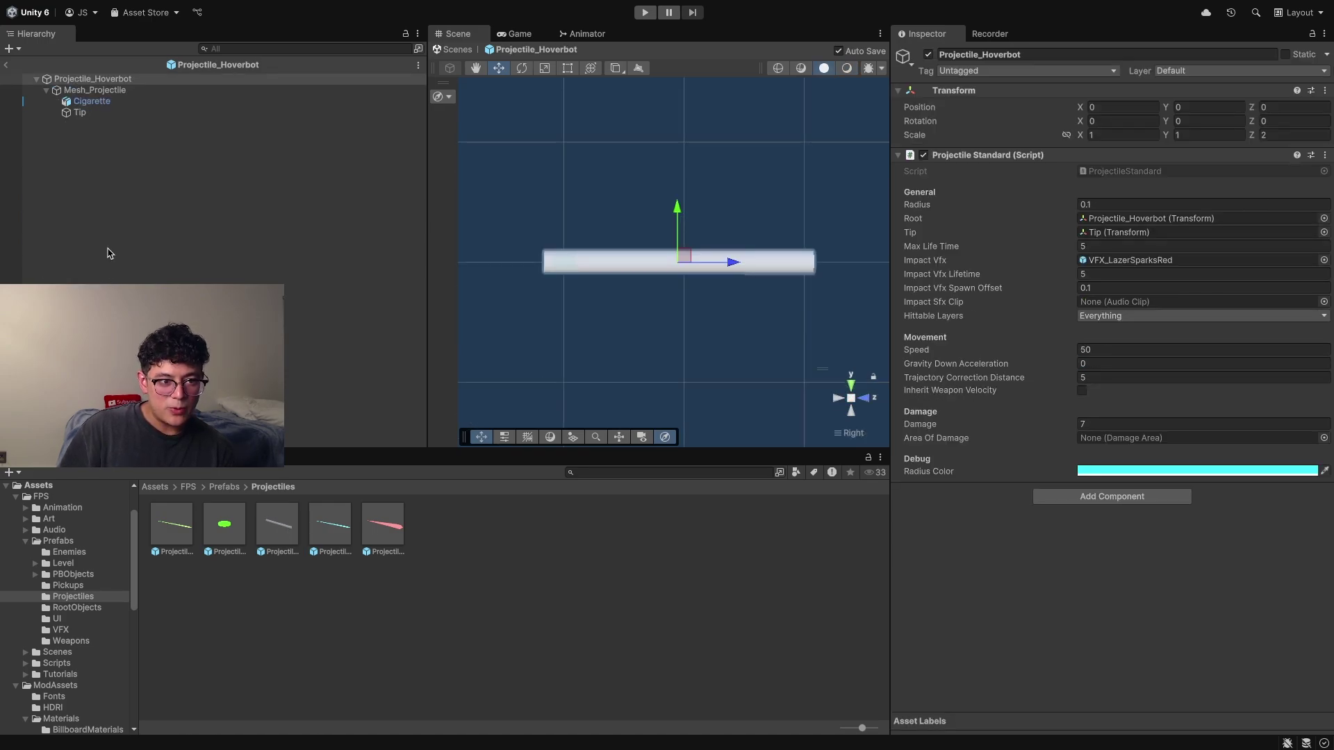
Inspect the Cigarette, Tip and Mesh_Projectile objects inside the Projectile_Hoverbot prefab
click(70, 91)
click(79, 101)
click(80, 113)
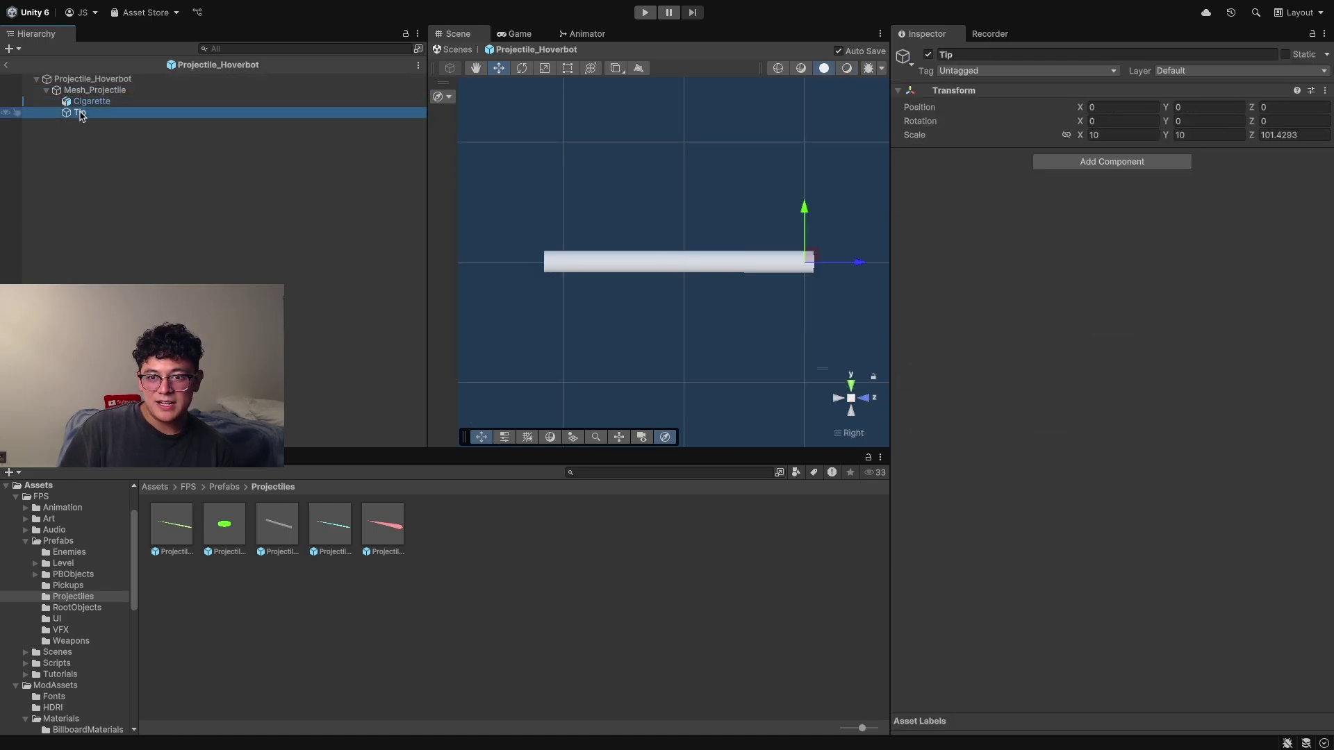
click(91, 91)
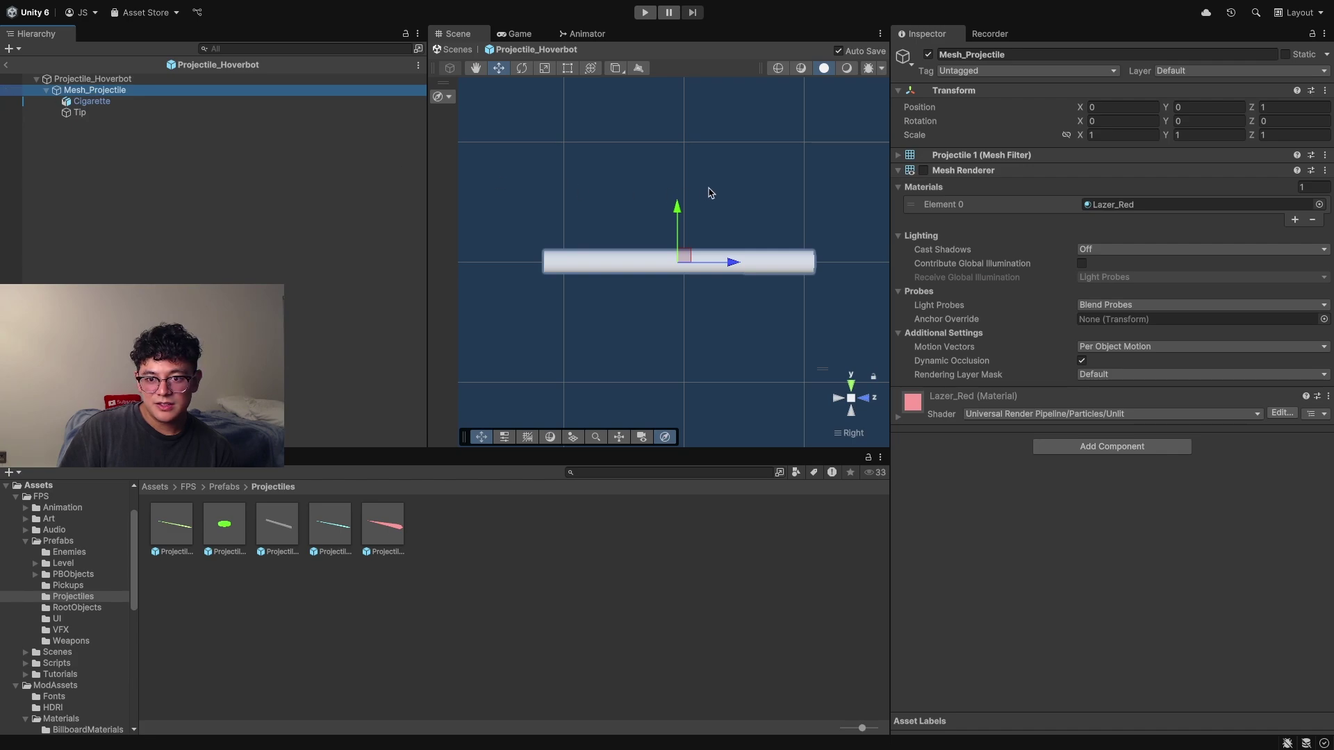
Enable the Mesh Renderer on Mesh_Projectile and disable it on the Cigarette model to show the original laser
click(924, 170)
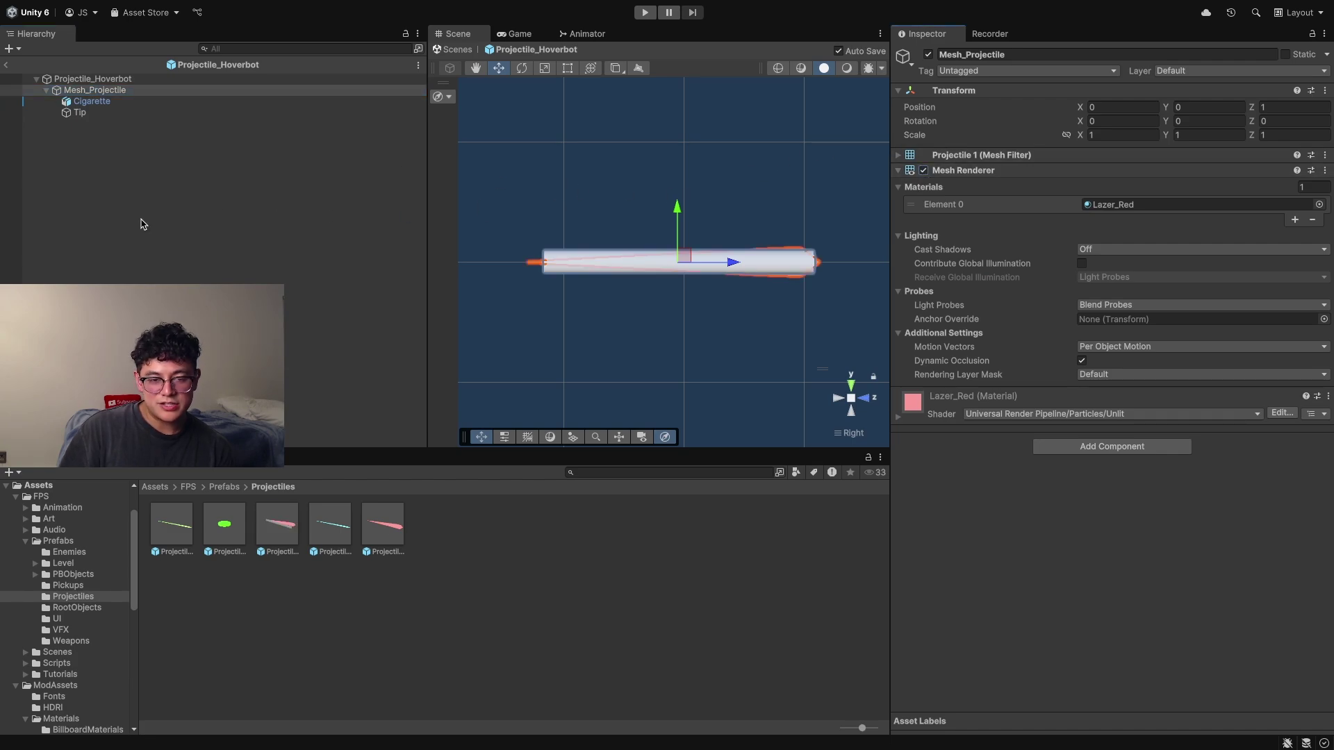
click(91, 102)
click(924, 206)
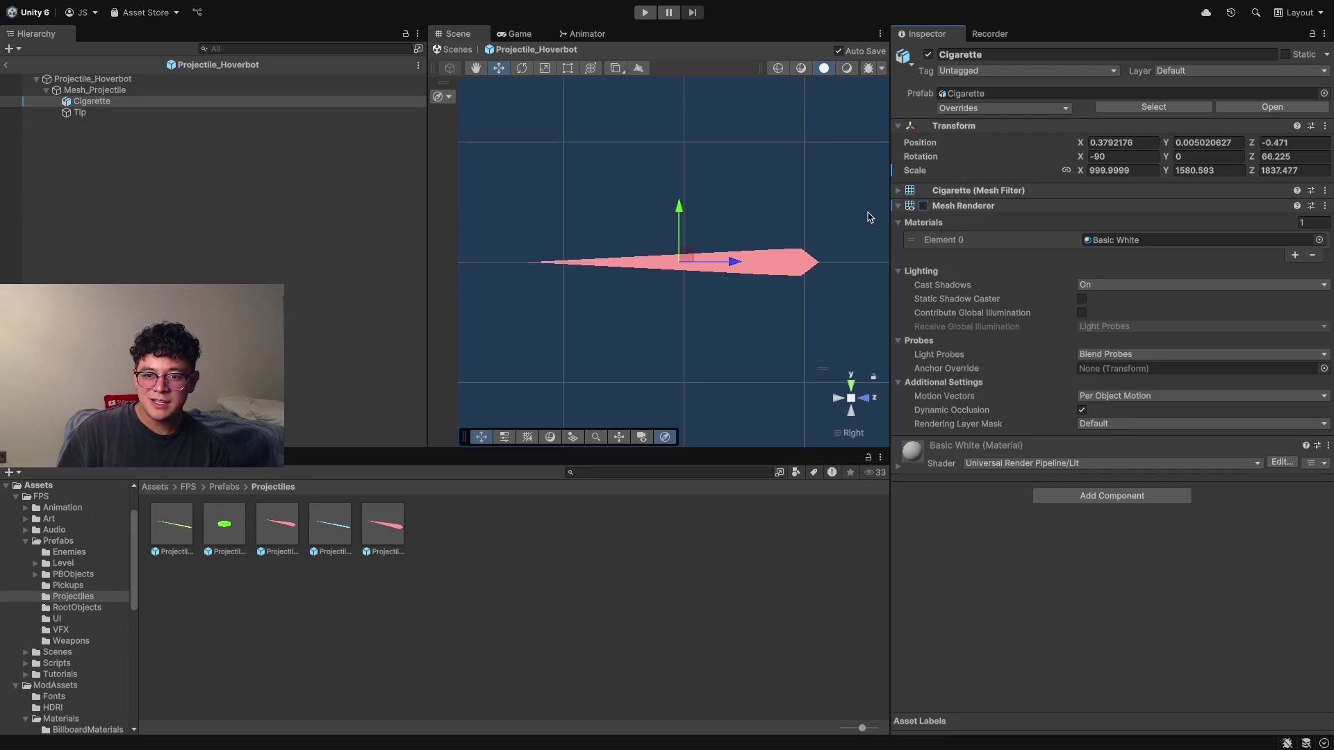
Disable the Mesh Renderer on Mesh_Projectile and enable it again on the Cigarette model, and view the cigarette at an angle
click(203, 91)
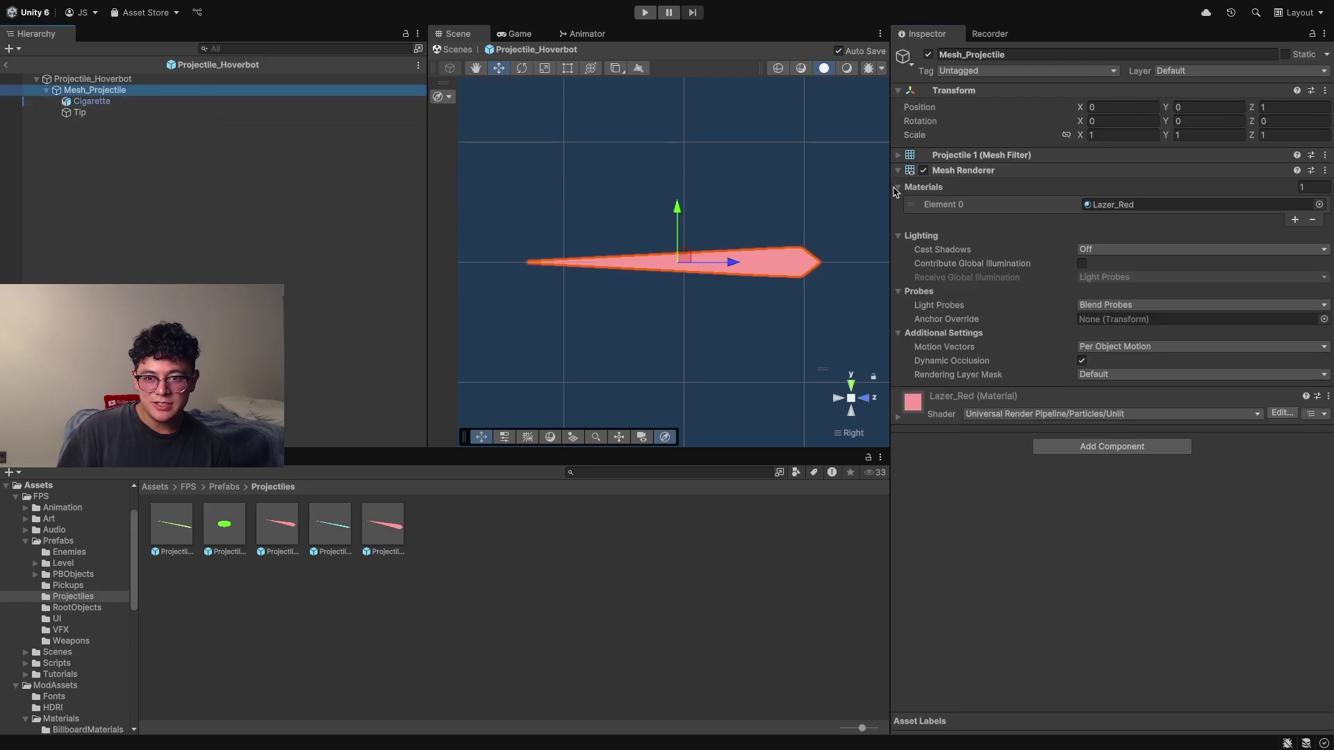
click(922, 171)
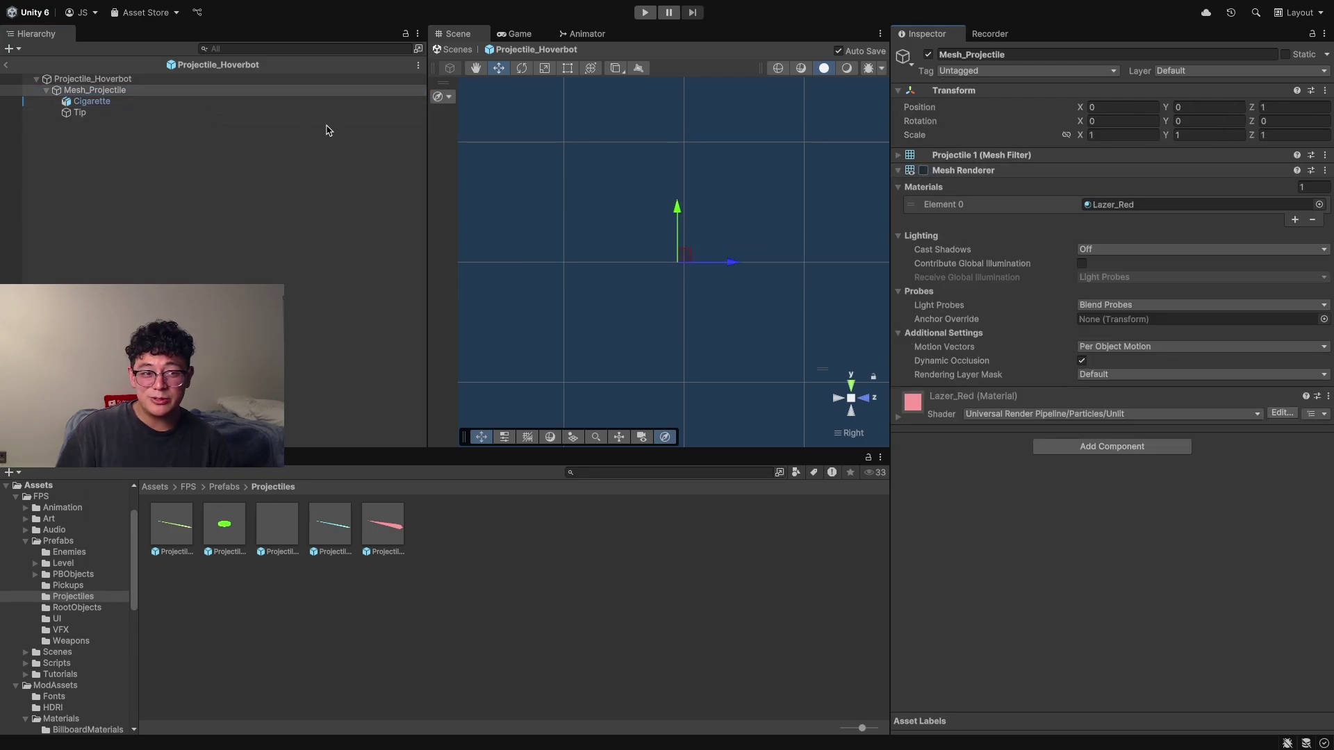
click(184, 102)
click(924, 206)
click(923, 205)
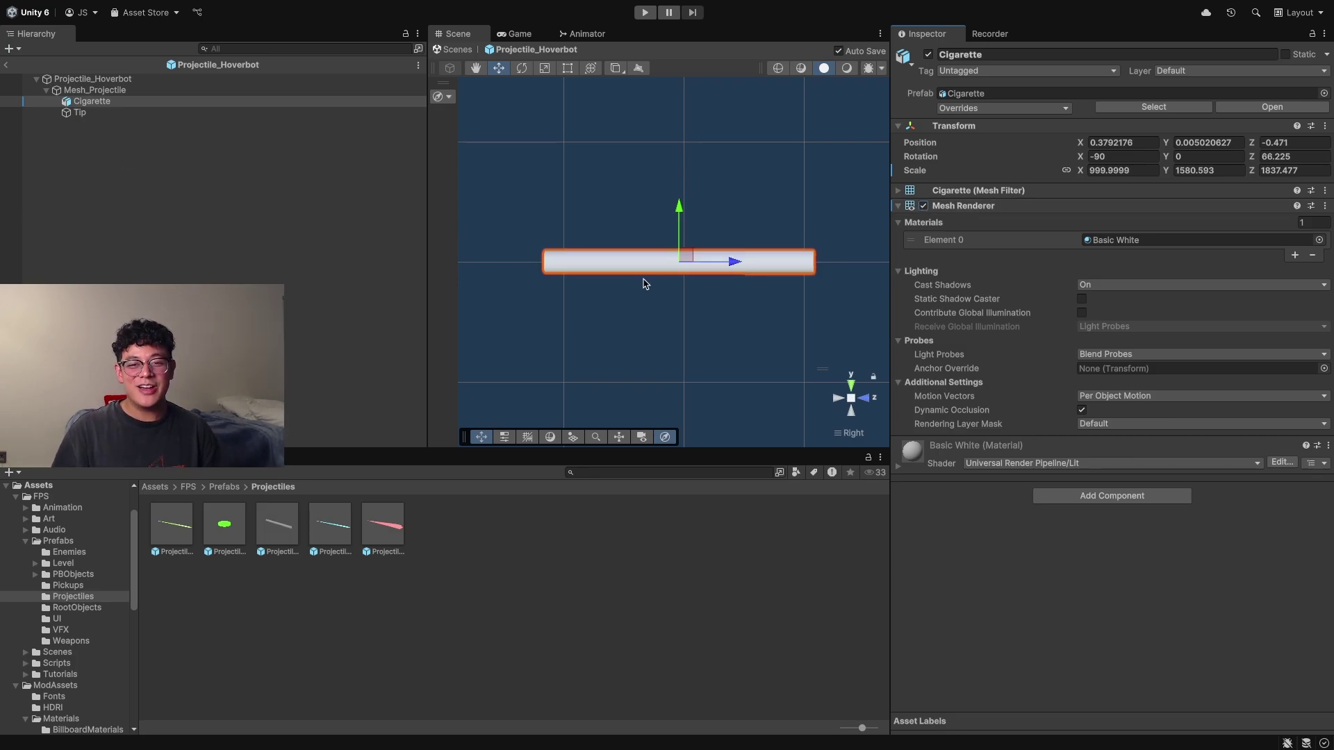
scroll(729, 274, down, 1)
alt+drag(702, 276, 614, 314)
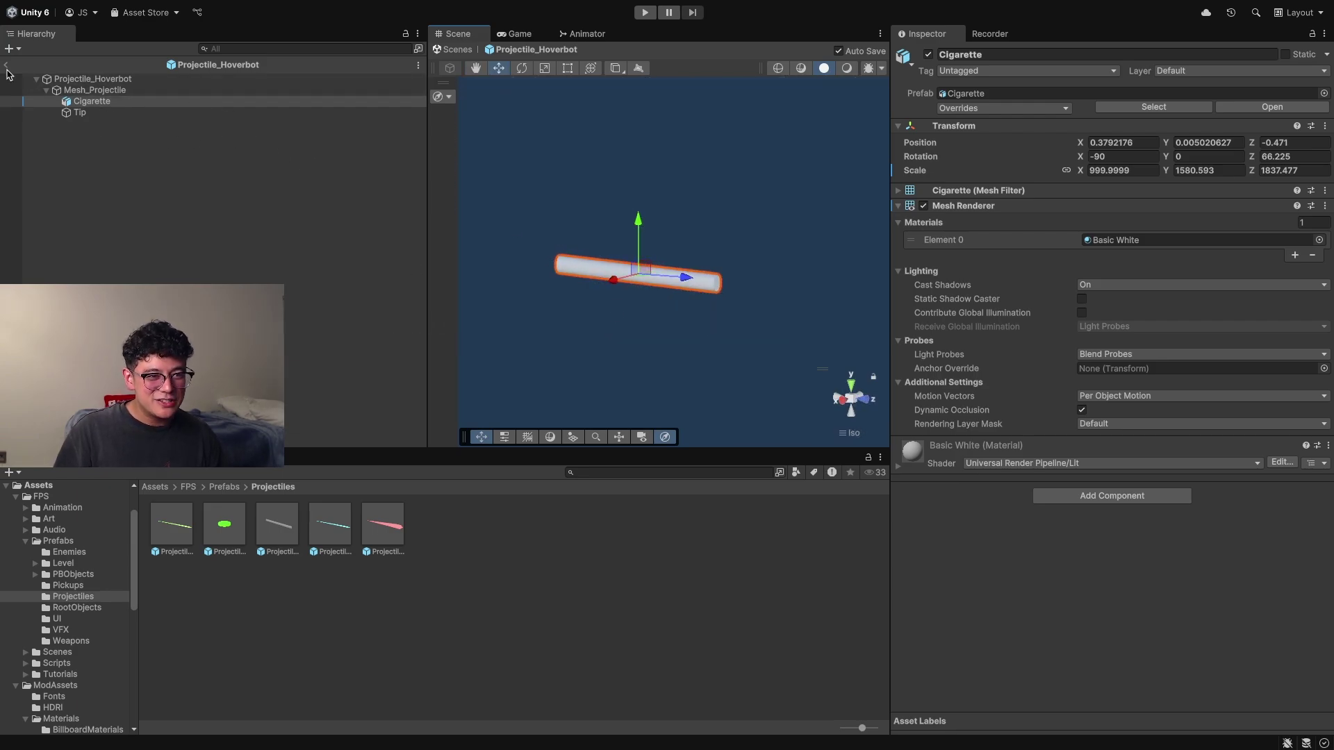
Examine the Projectile Standard settings of the Projectile_Disc prefab, including its movement and damage values
click(236, 527)
scroll(1000, 542, down, 5)
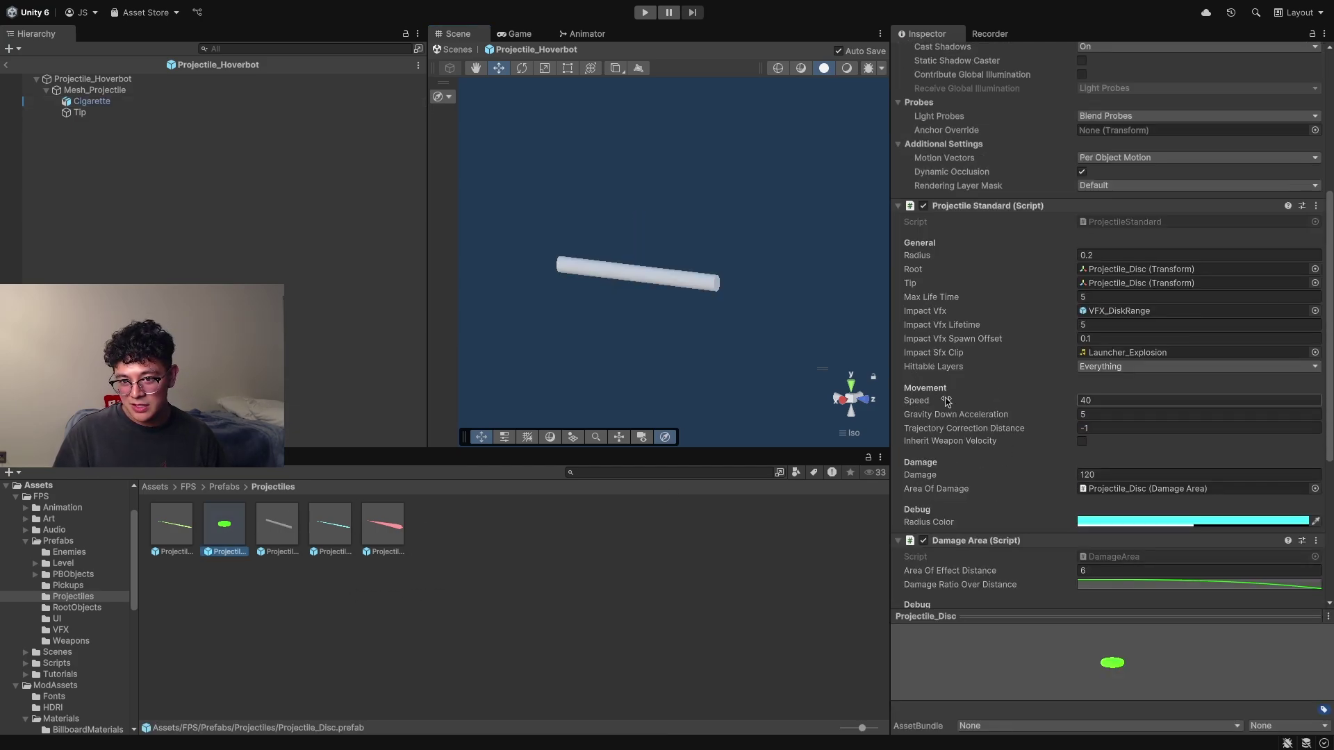
scroll(947, 401, up, 3)
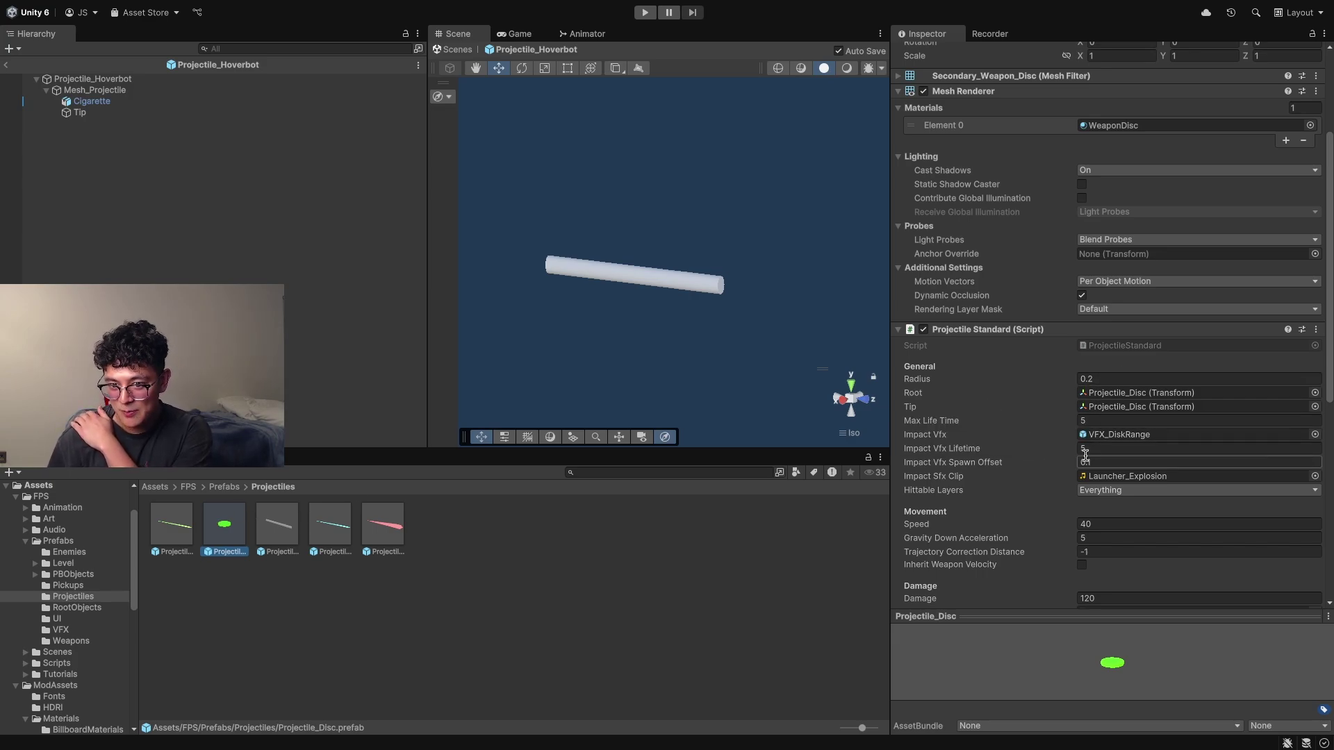
scroll(1039, 472, down, 3)
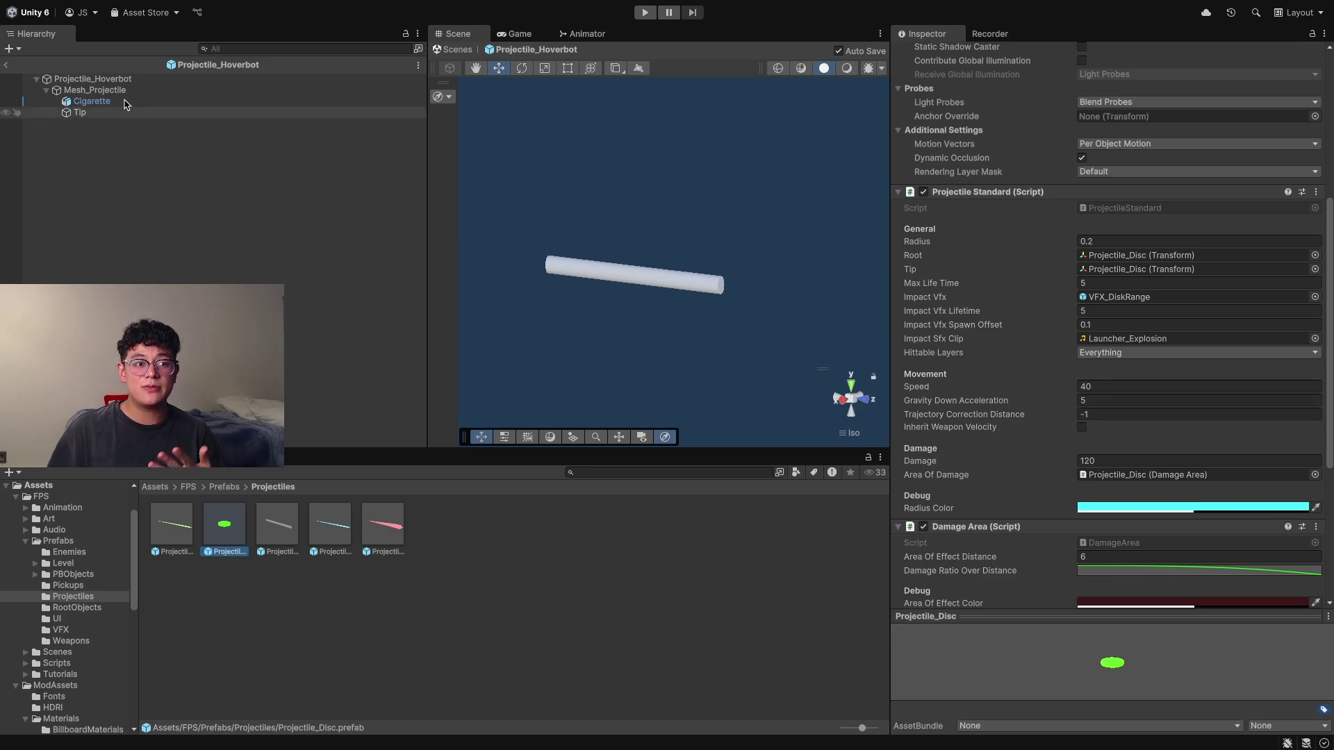
Leave the projectile prefab, return to the scene, and open the FPS/Prefabs/Weapons folder
click(5, 65)
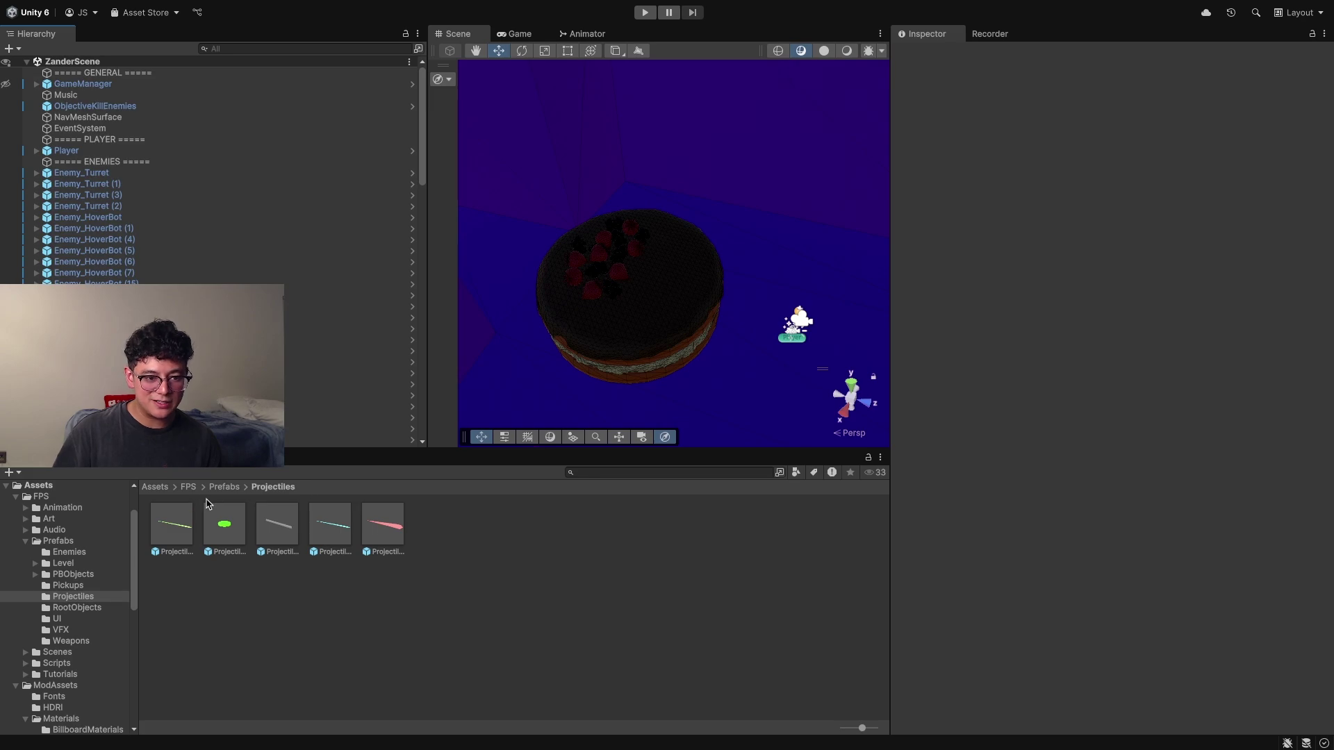
click(235, 489)
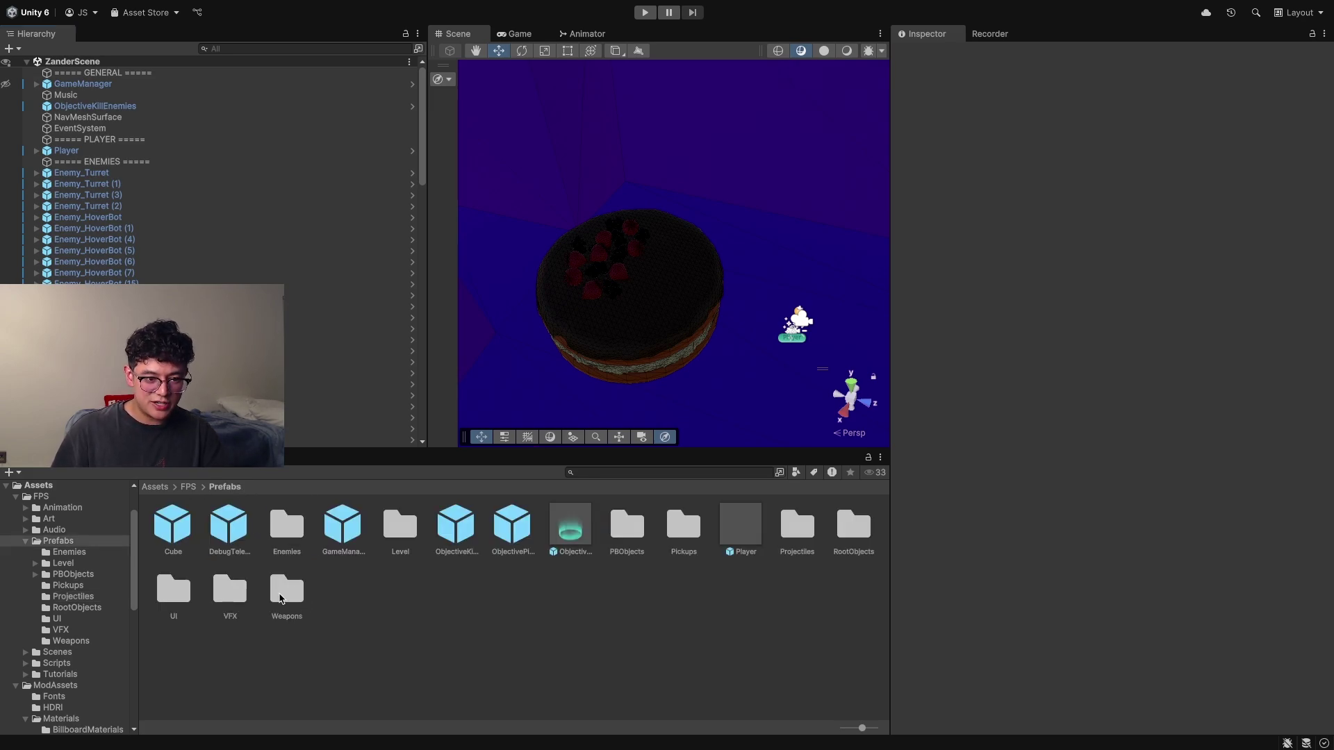
double_click(286, 591)
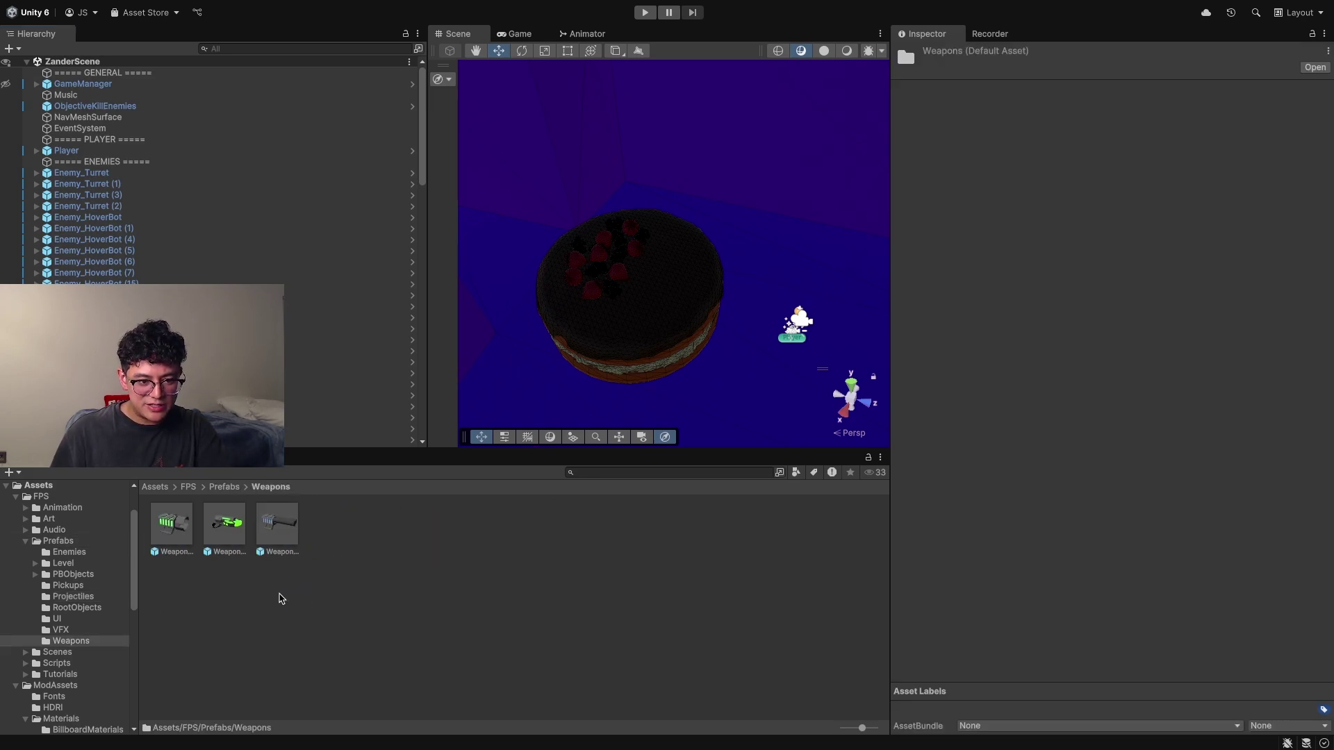
Compare the Weapon_Blaster, Weapon_Launcher and Weapon_Shotgun prefabs and their Weapon Controller settings
click(179, 534)
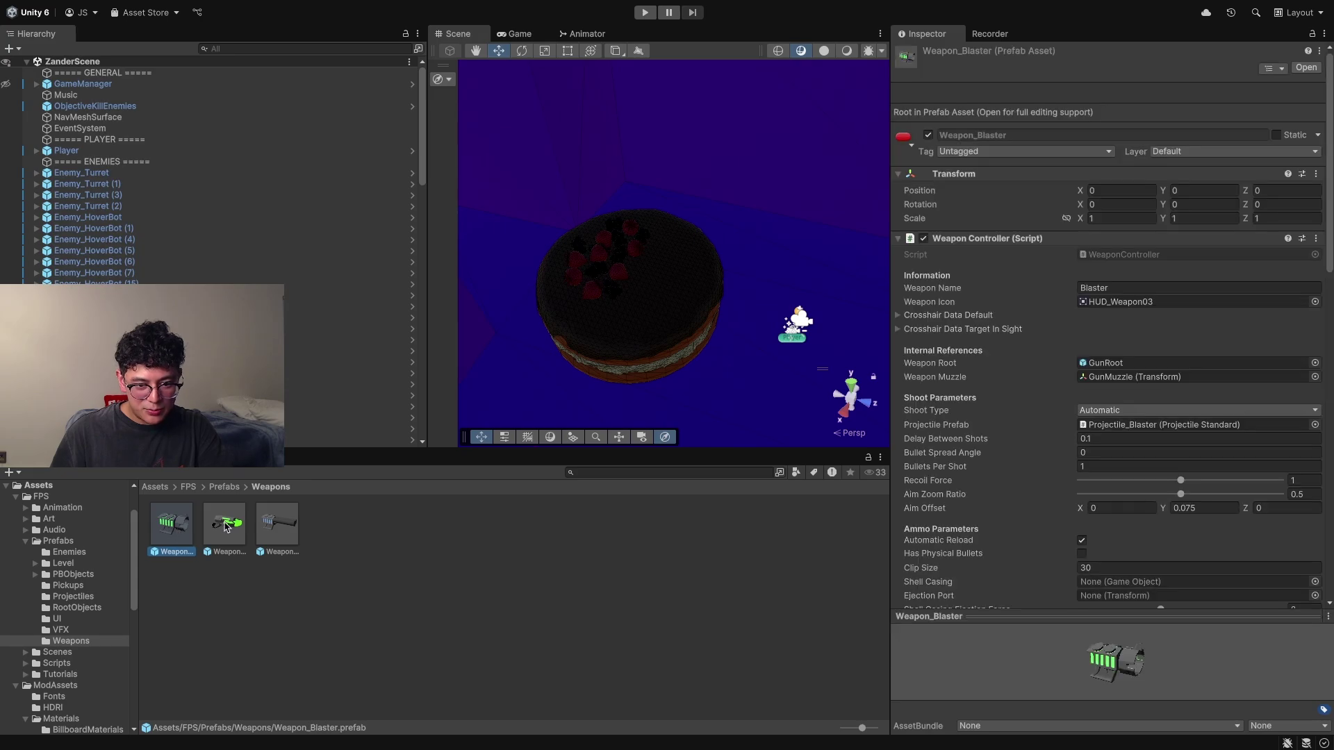
click(228, 526)
click(347, 534)
click(182, 526)
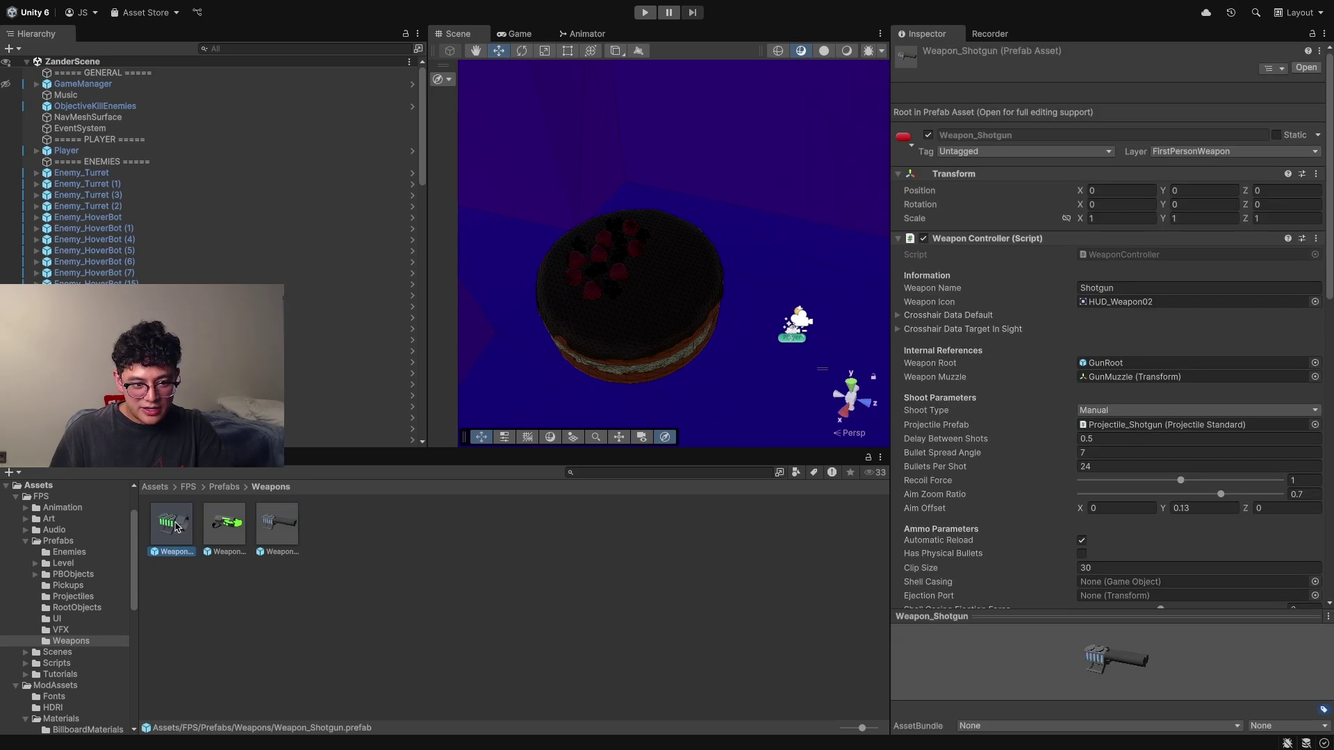
click(223, 530)
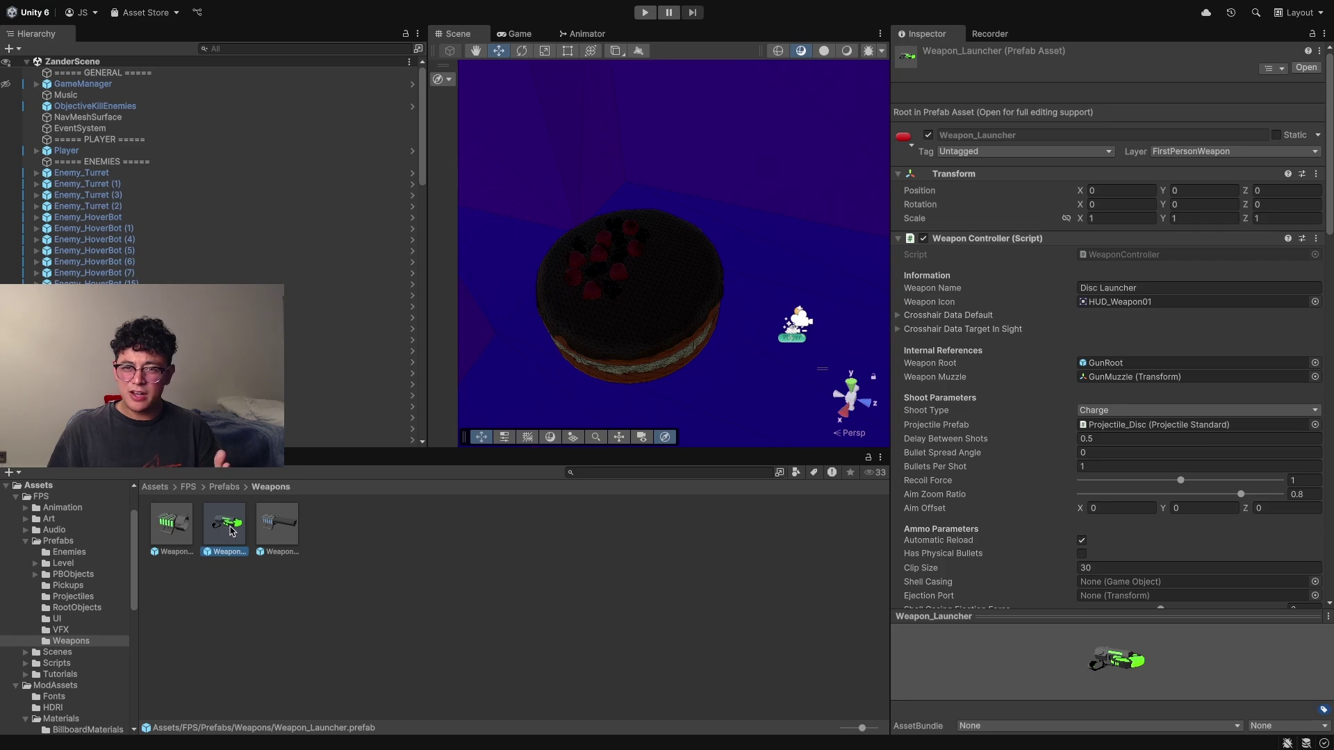
click(278, 526)
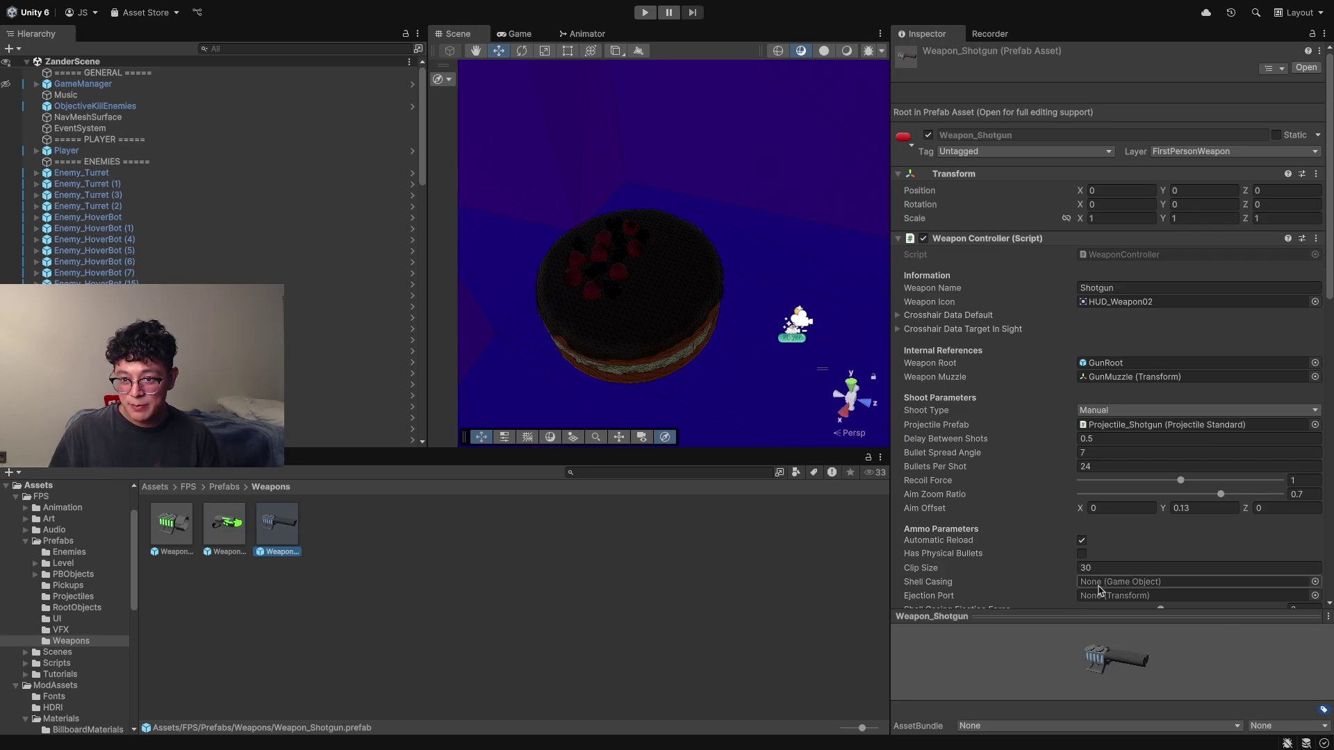
Examine the Weapon_Shotgun prefab's shoot, ammo, charging, and audio and visual parameters
scroll(1040, 393, down, 6)
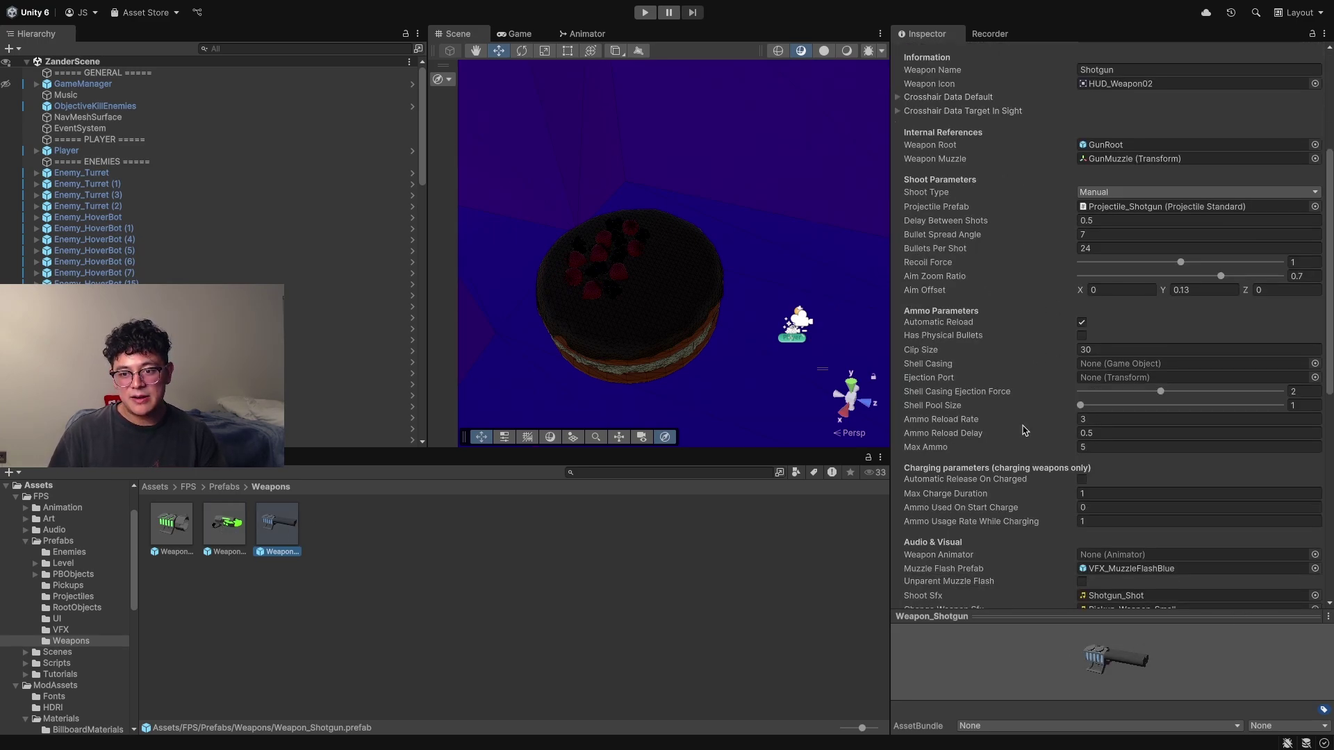
scroll(985, 450, down, 6)
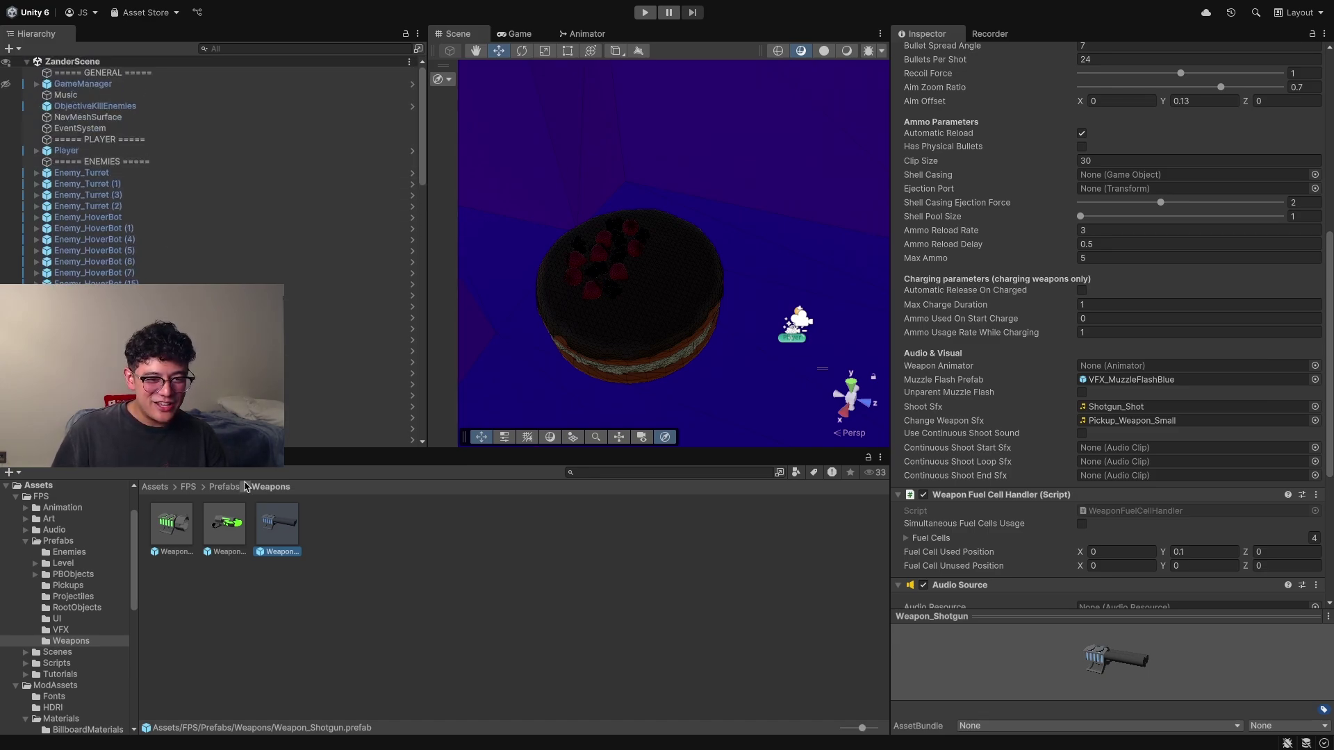
scroll(992, 320, up, 4)
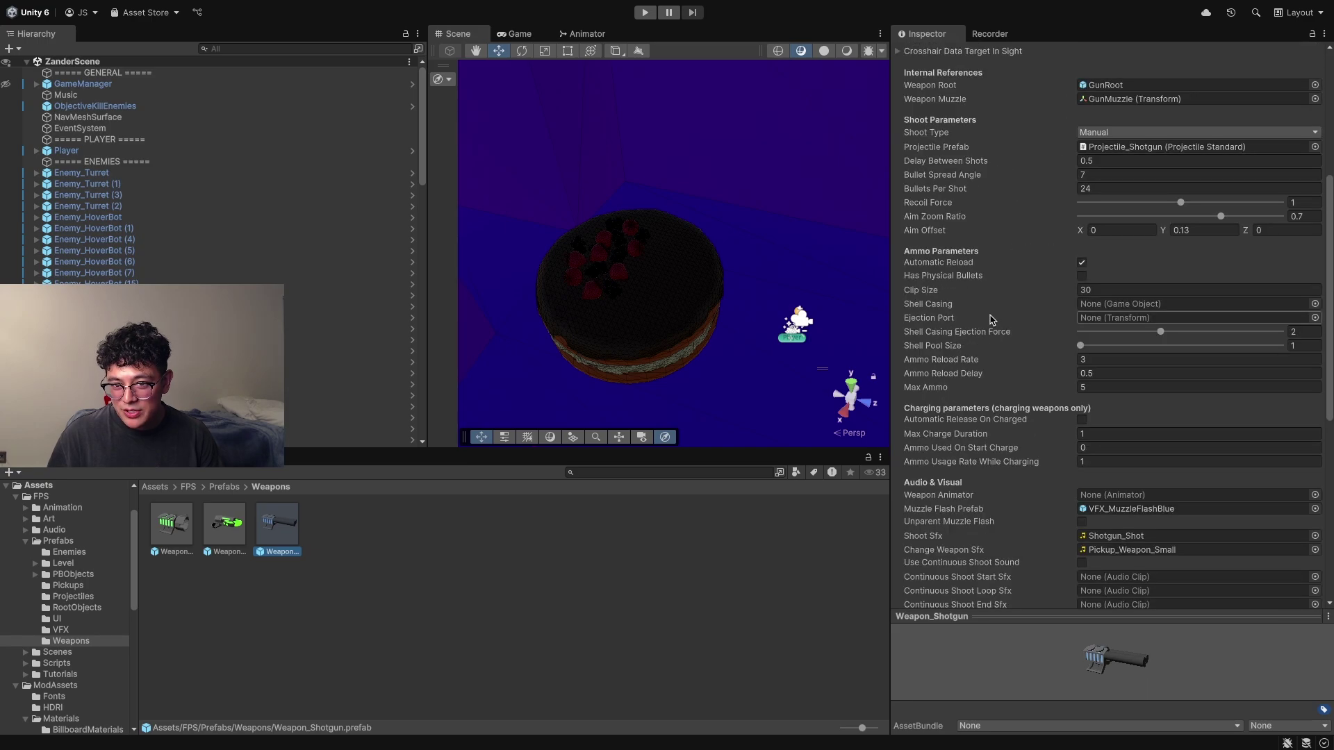
scroll(992, 319, up, 3)
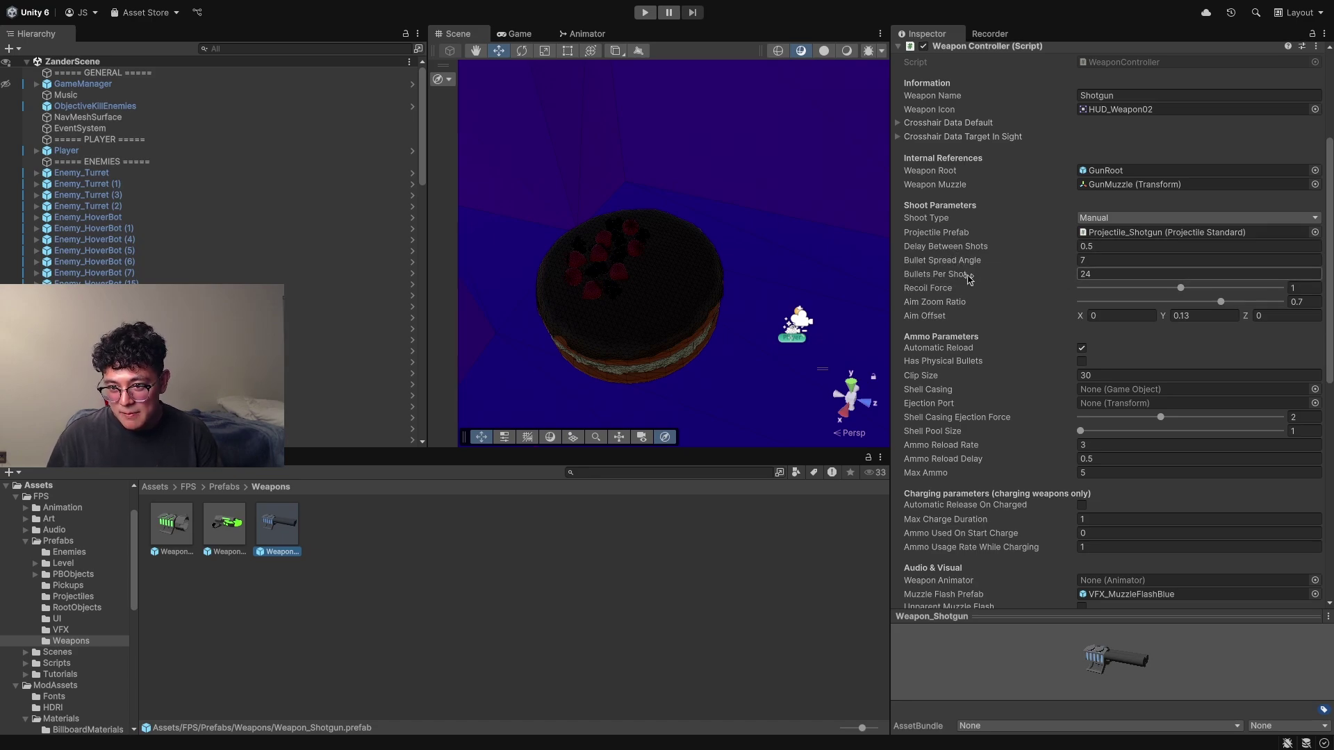
scroll(970, 277, down, 1)
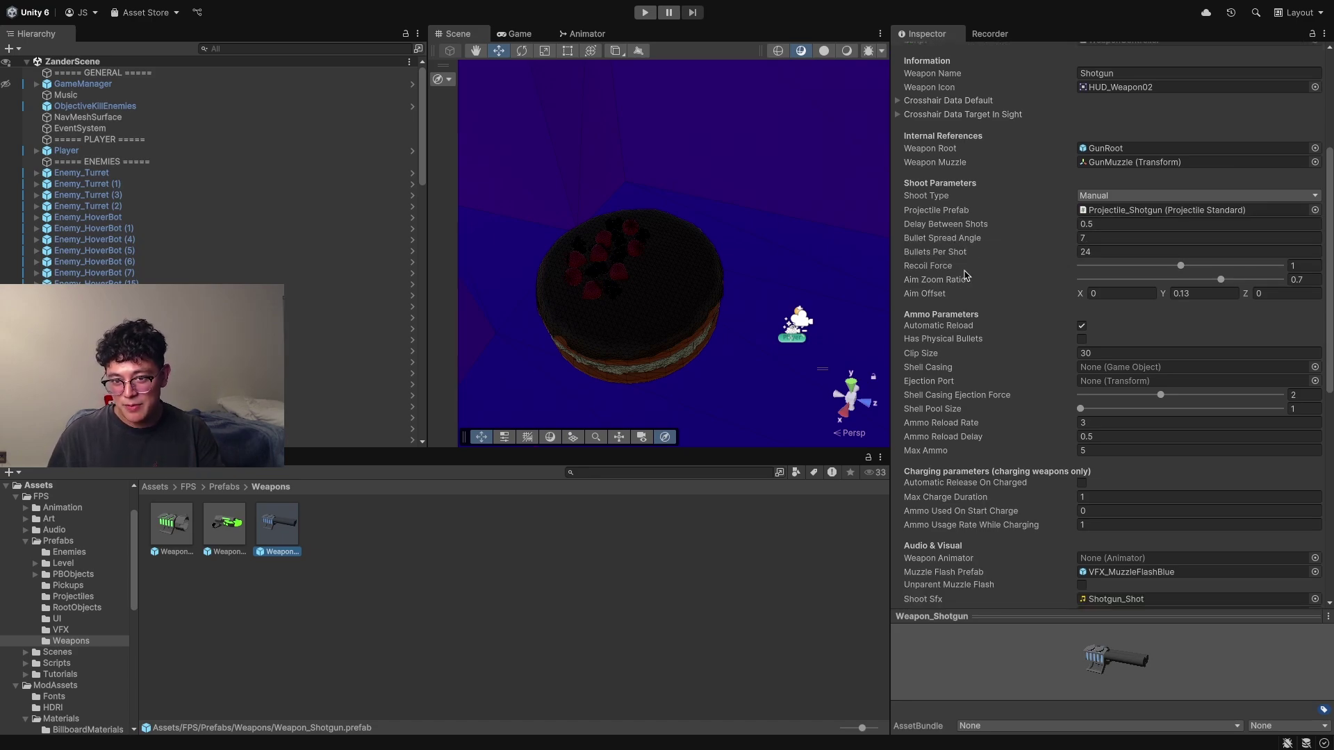
Switch to the Weapon_Blaster prefab and review its shoot and ammo parameters
key(Left)
key(Left)
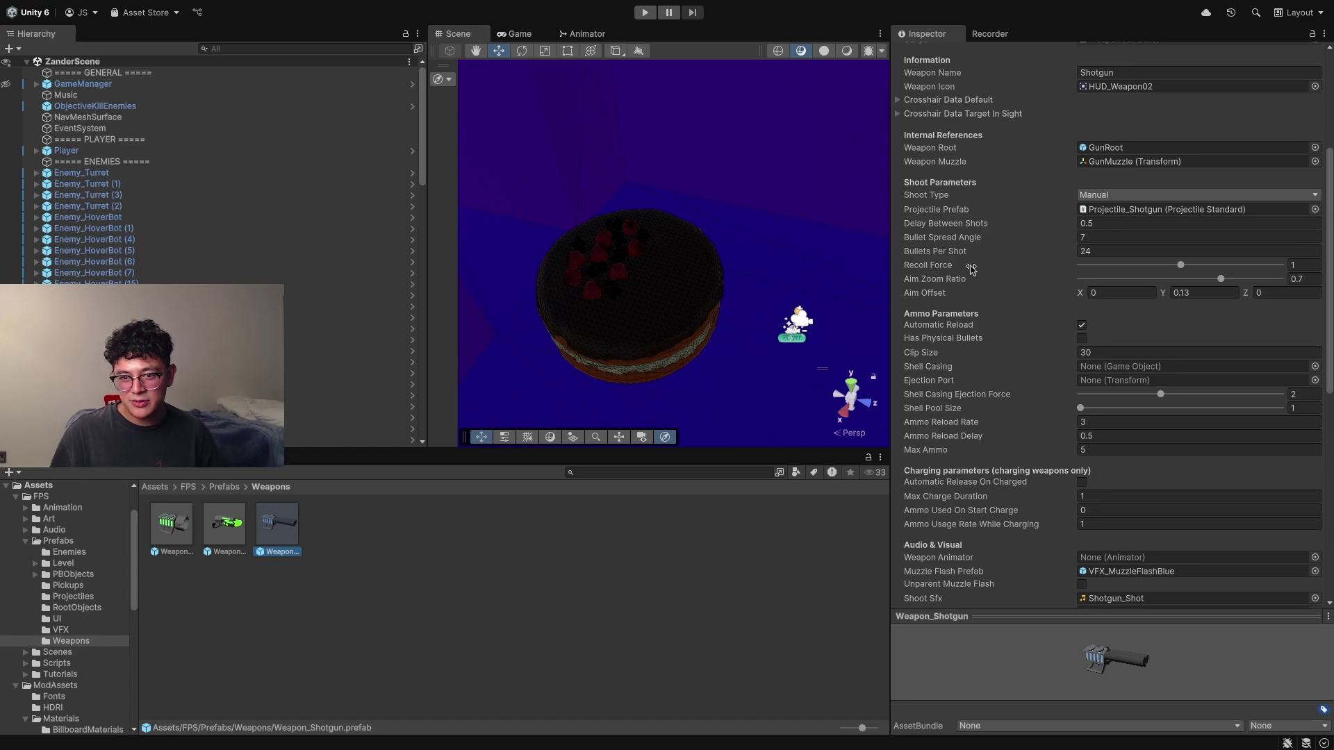
scroll(933, 419, down, 2)
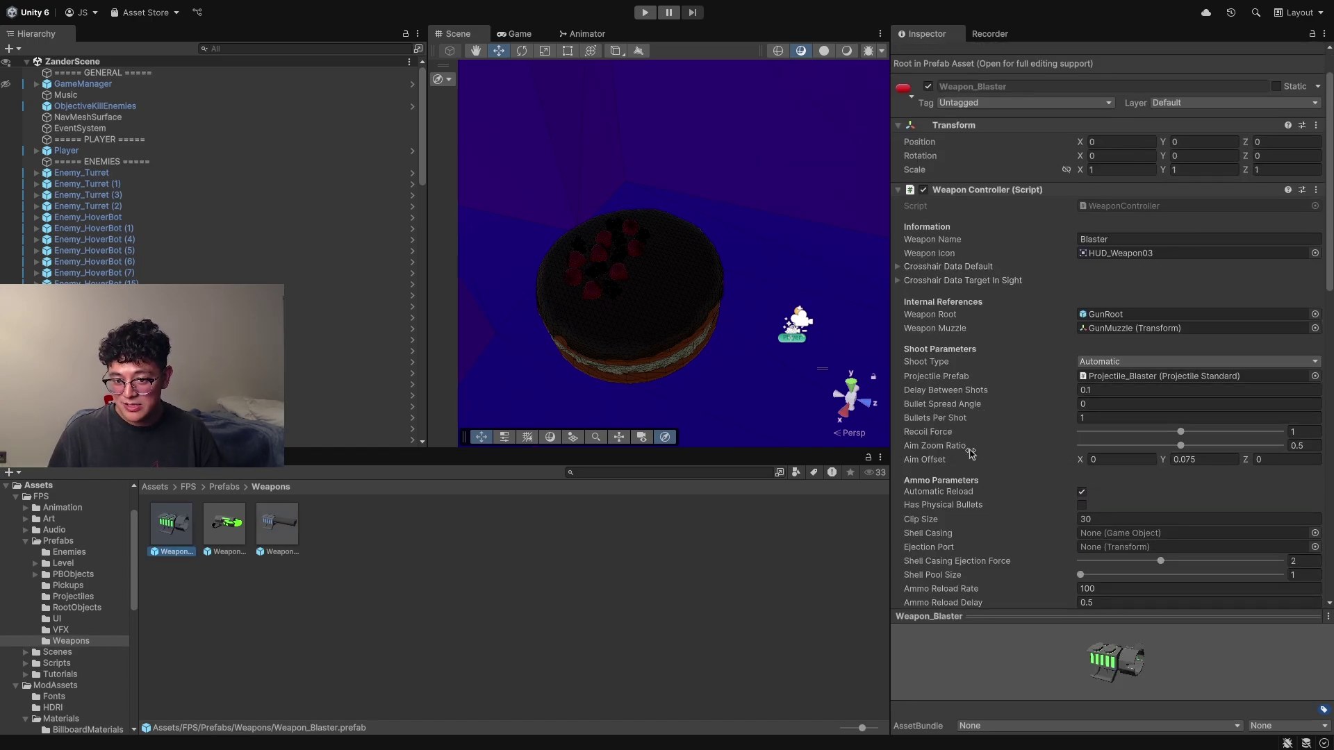
scroll(962, 465, down, 1)
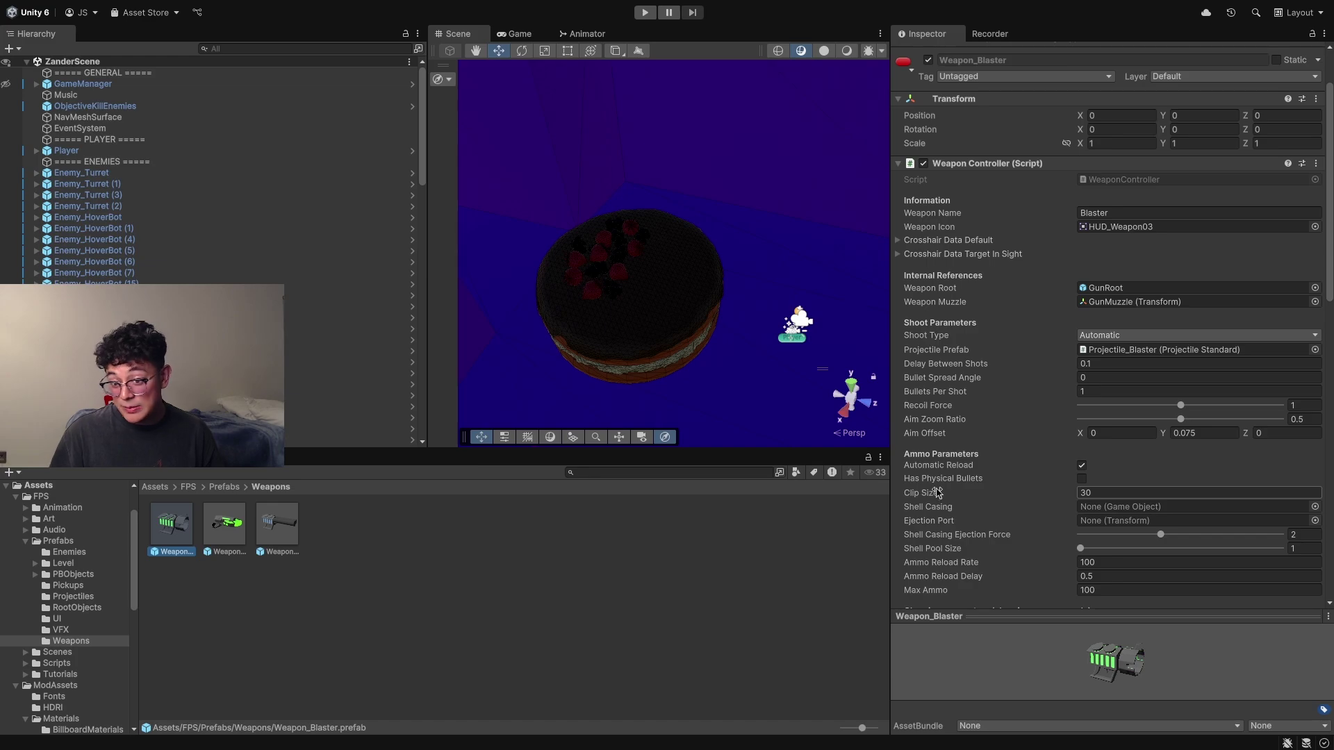
mouse_move(937, 492)
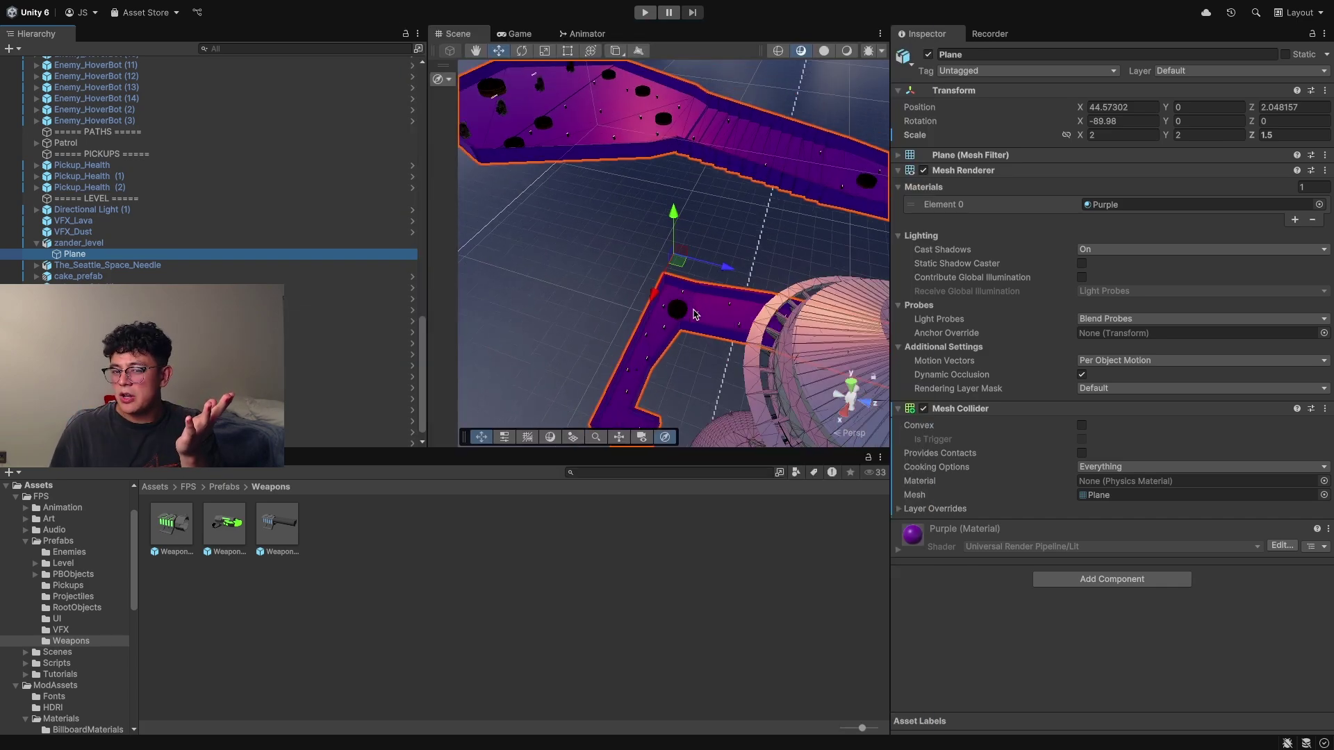
Examine the layout of the zander_level Plane mesh around the Space Needle, from overview to close-up
alt+drag(667, 278, 695, 312)
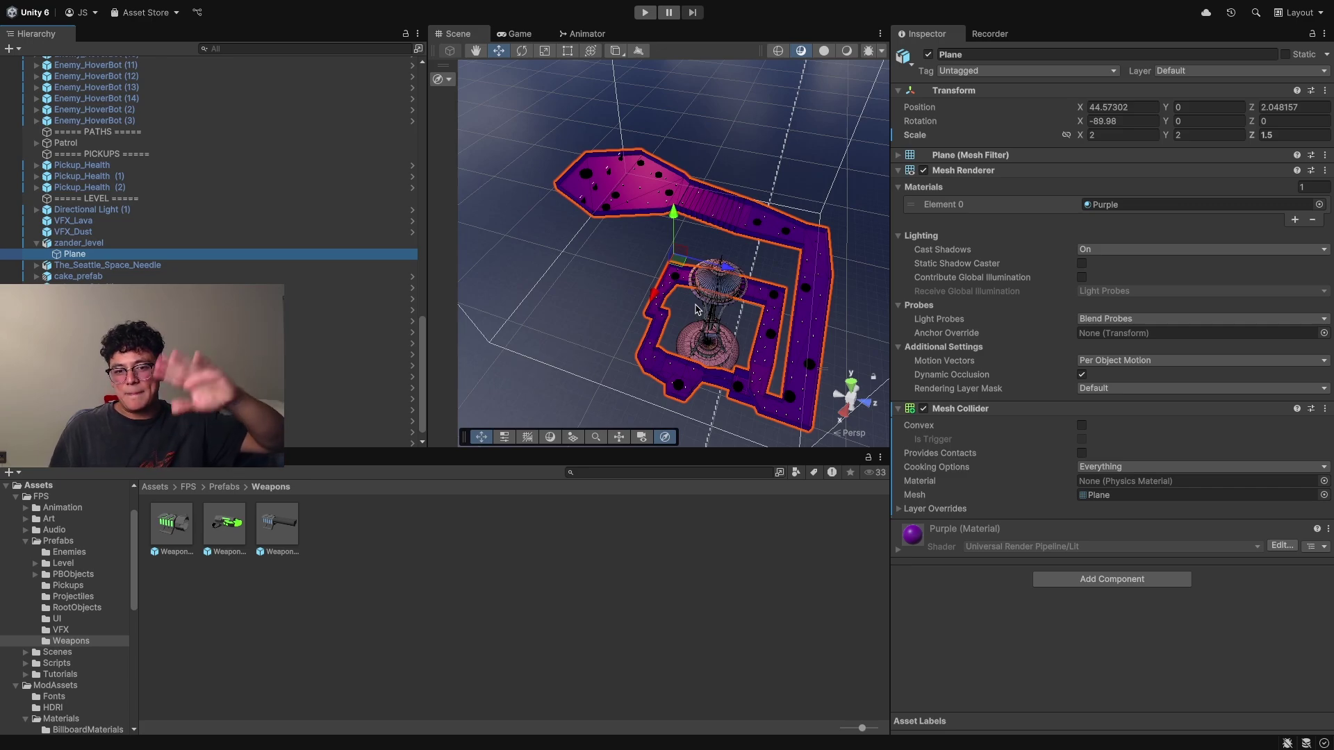
scroll(697, 309, up, 3)
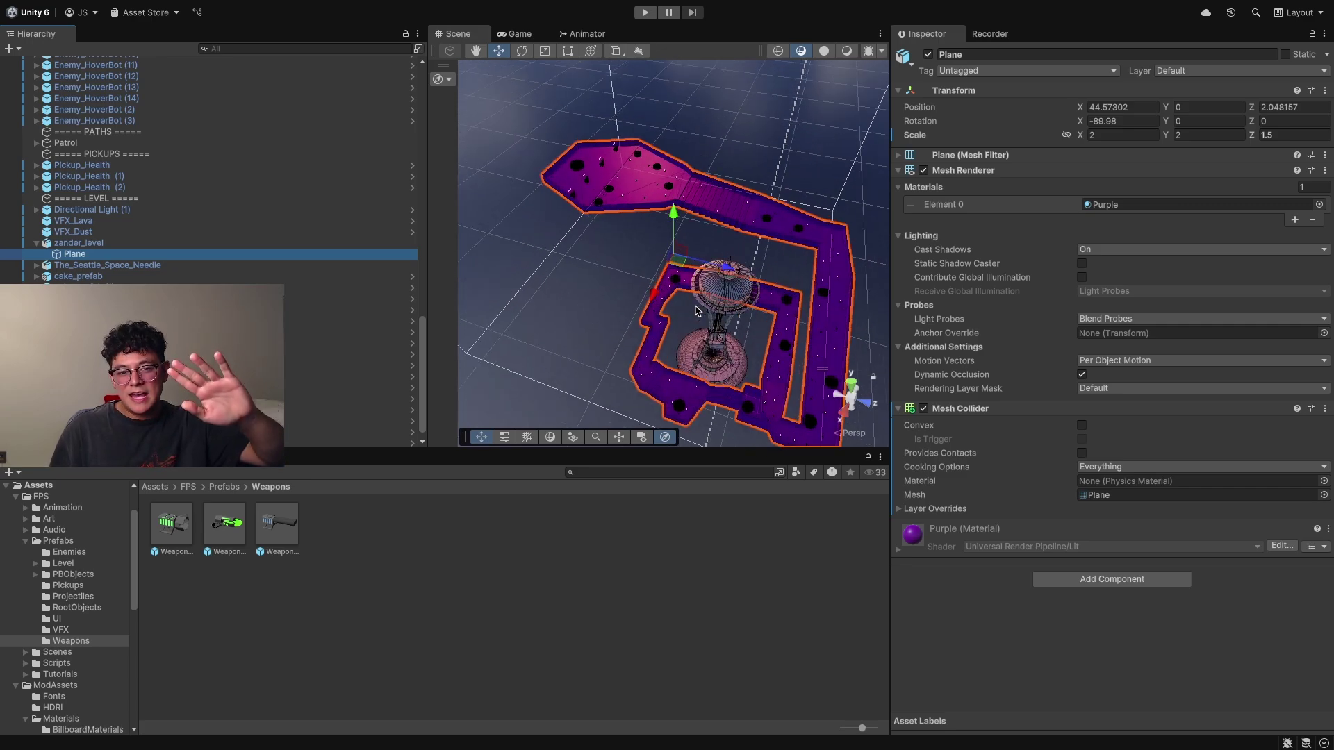
scroll(696, 309, up, 5)
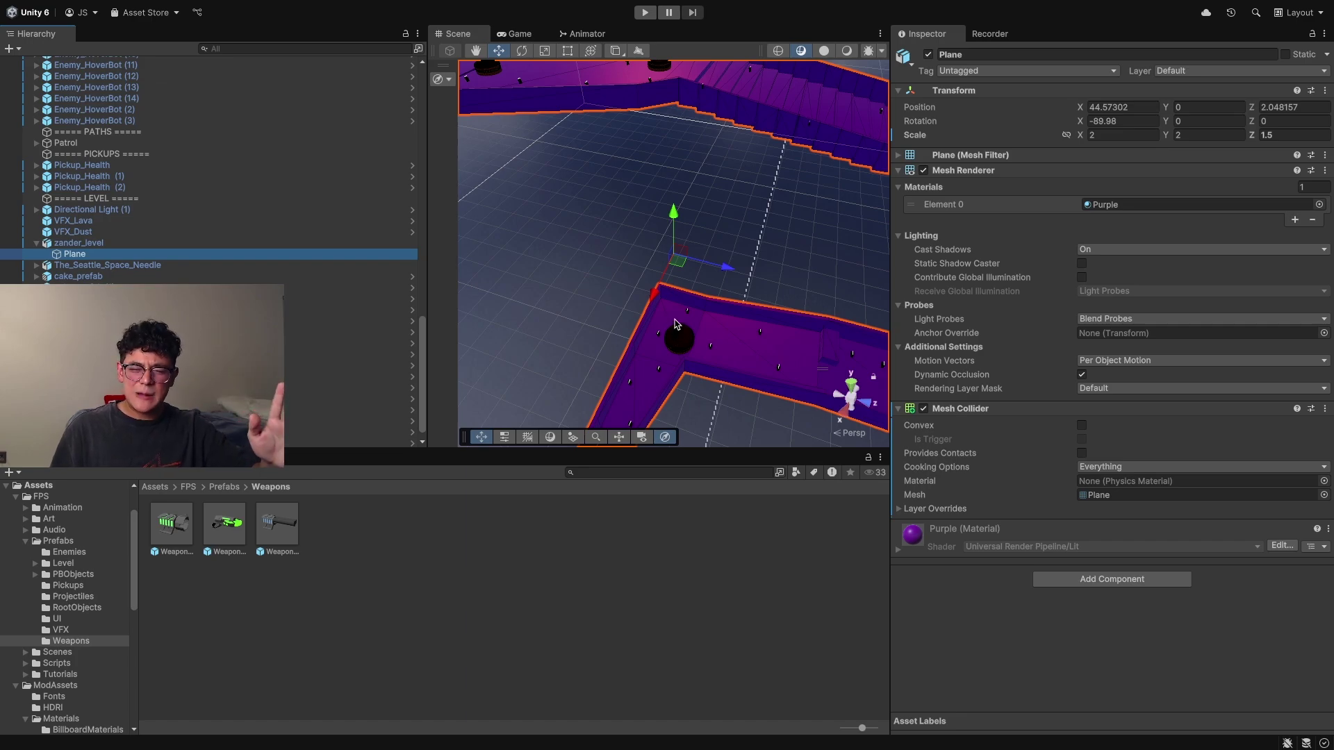
scroll(746, 348, down, 5)
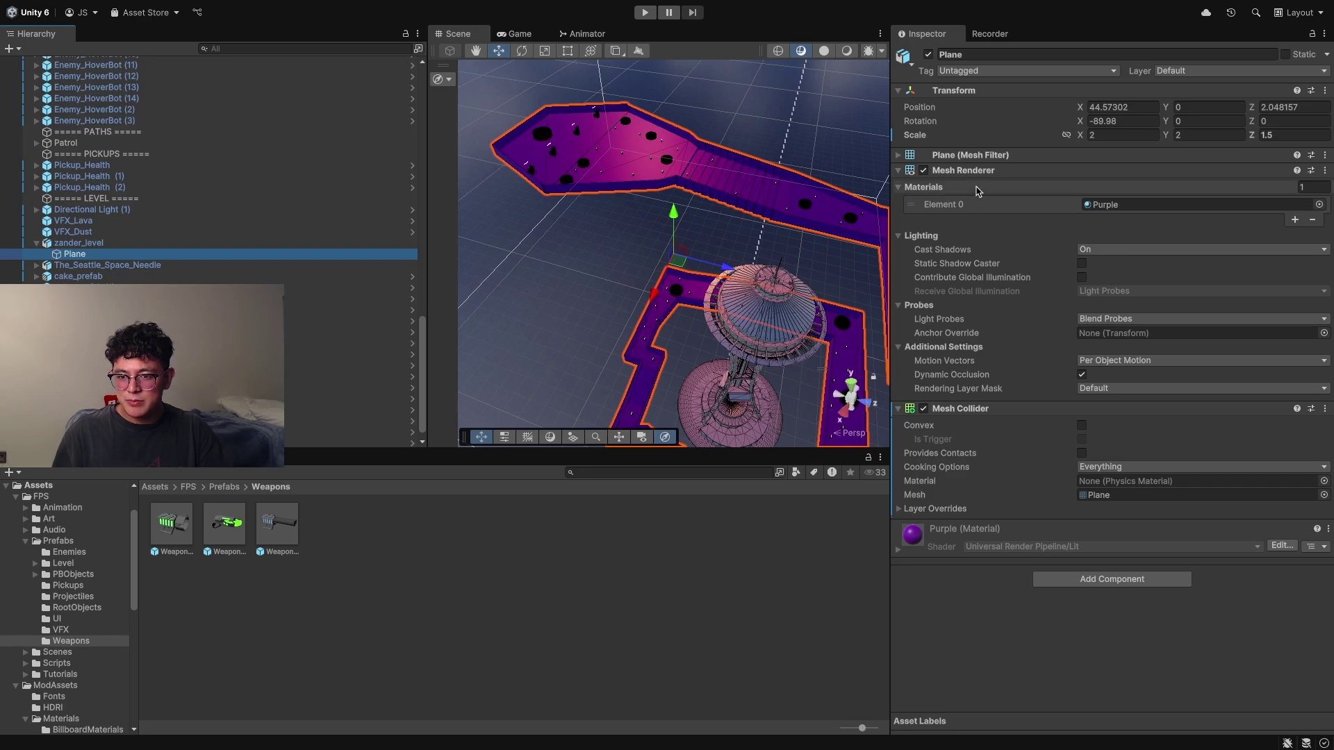
scroll(735, 229, up, 5)
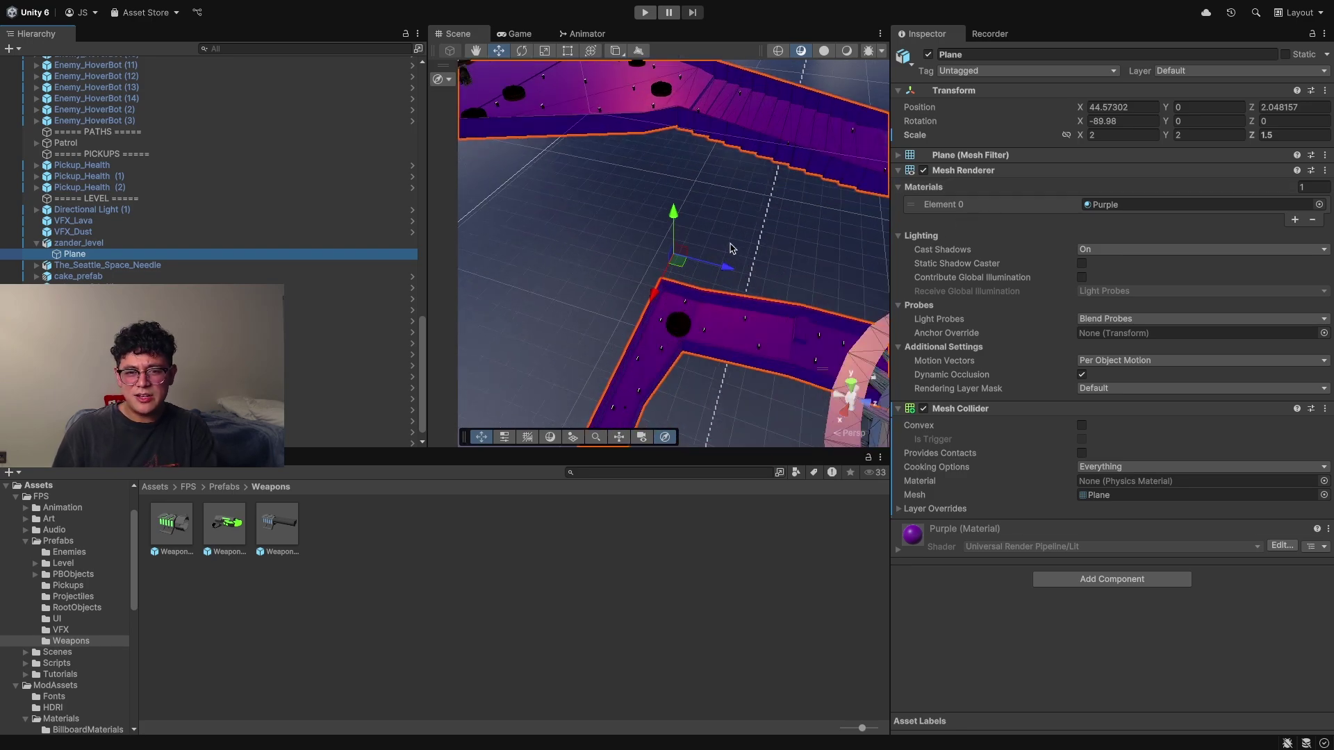
scroll(735, 229, up, 4)
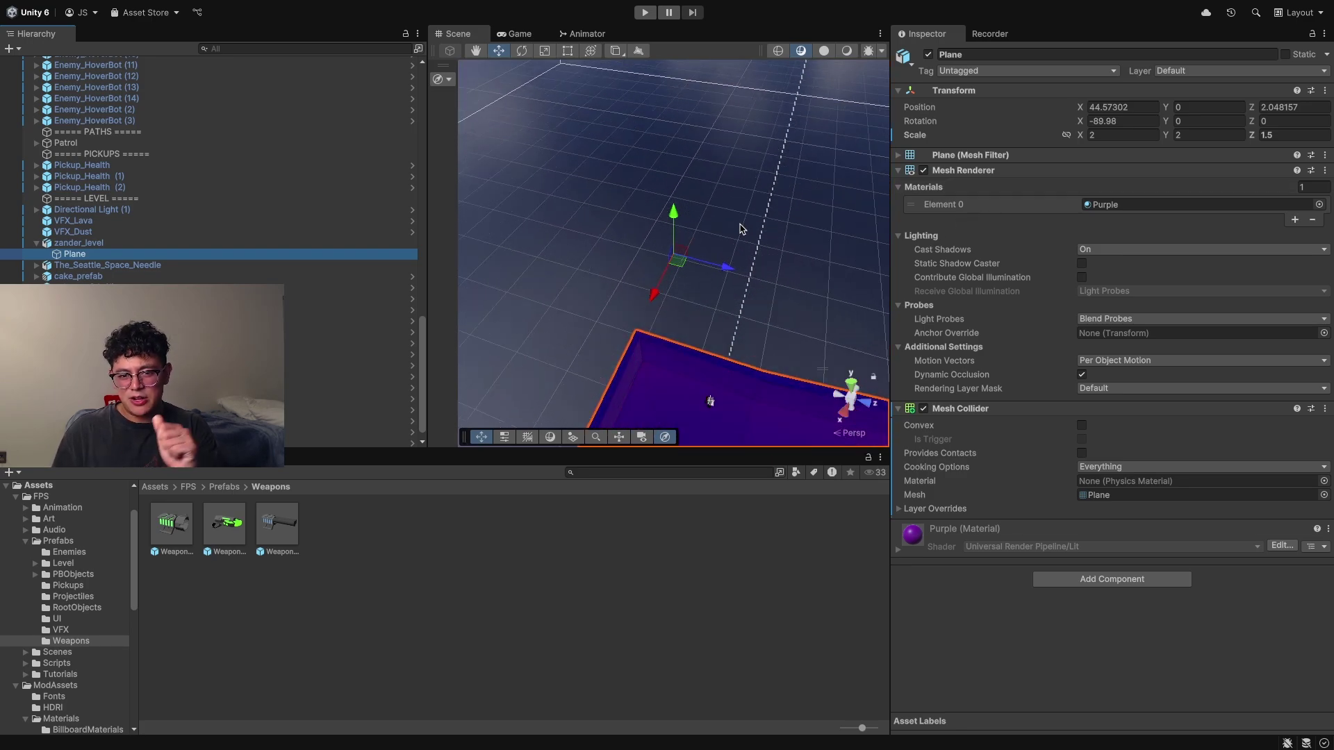
scroll(740, 229, up, 3)
right_drag(740, 229, 695, 323)
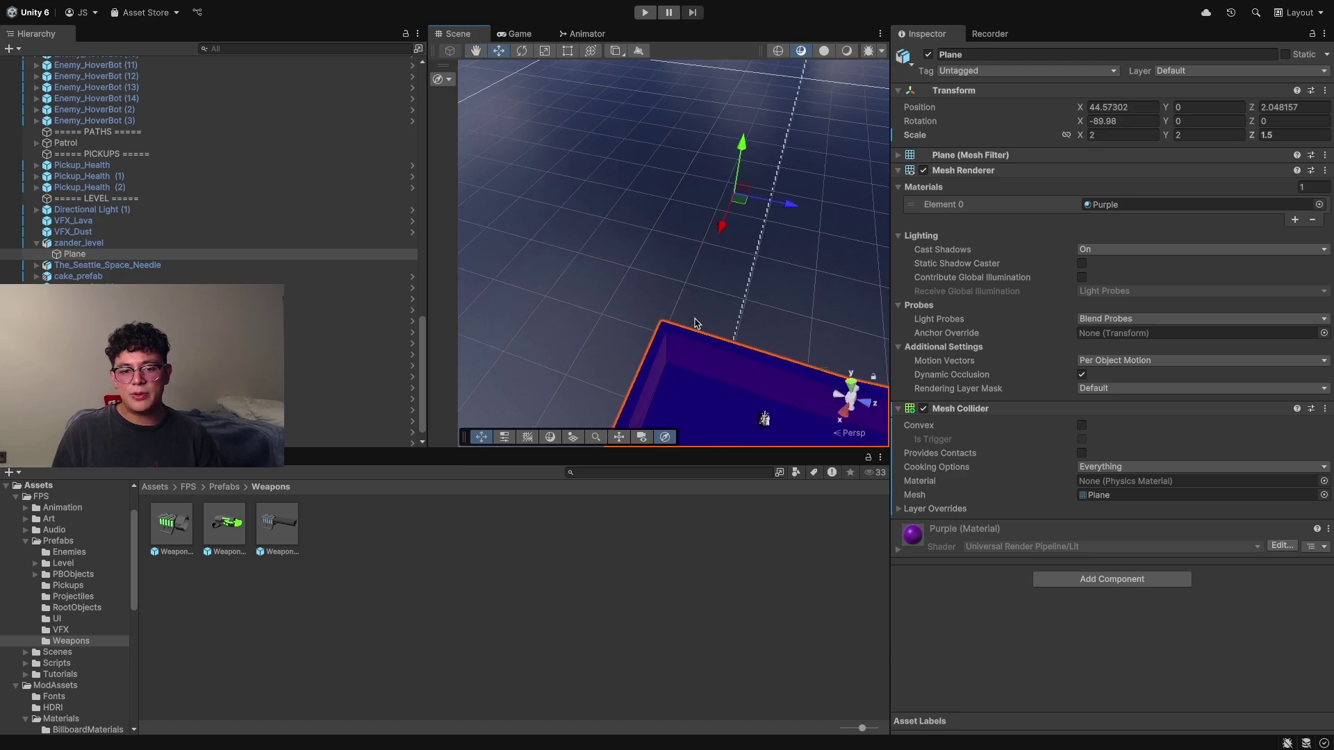
scroll(694, 323, up, 2)
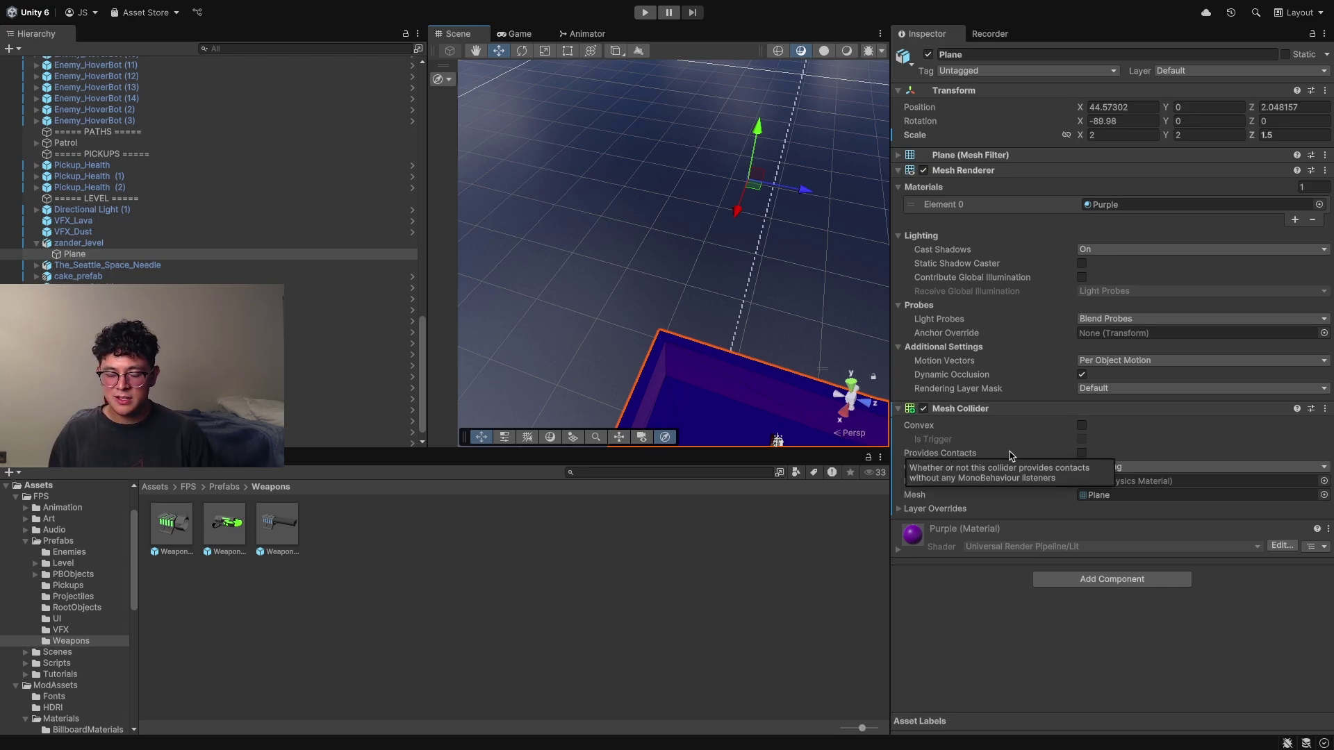
Select the NavMeshSurface object and turn on the Show NavMesh overlay for the whole level
click(87, 116)
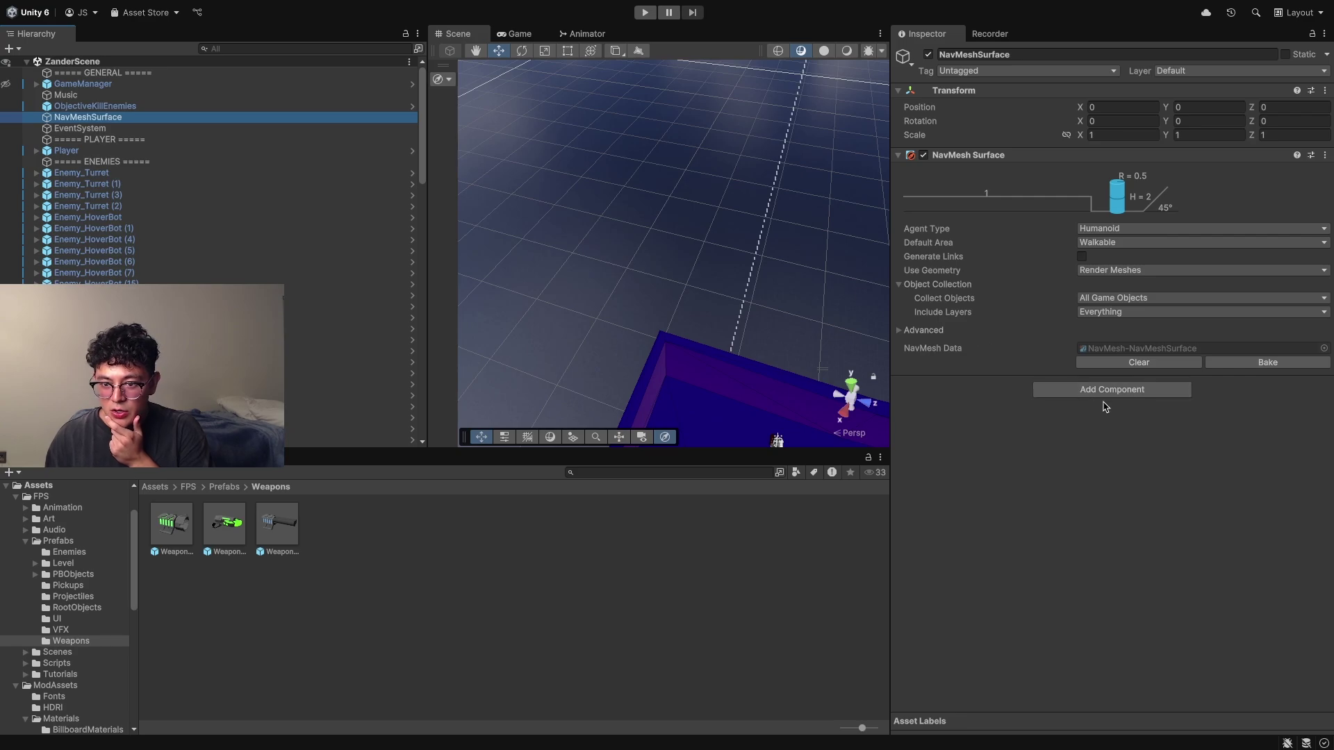
scroll(625, 291, down, 10)
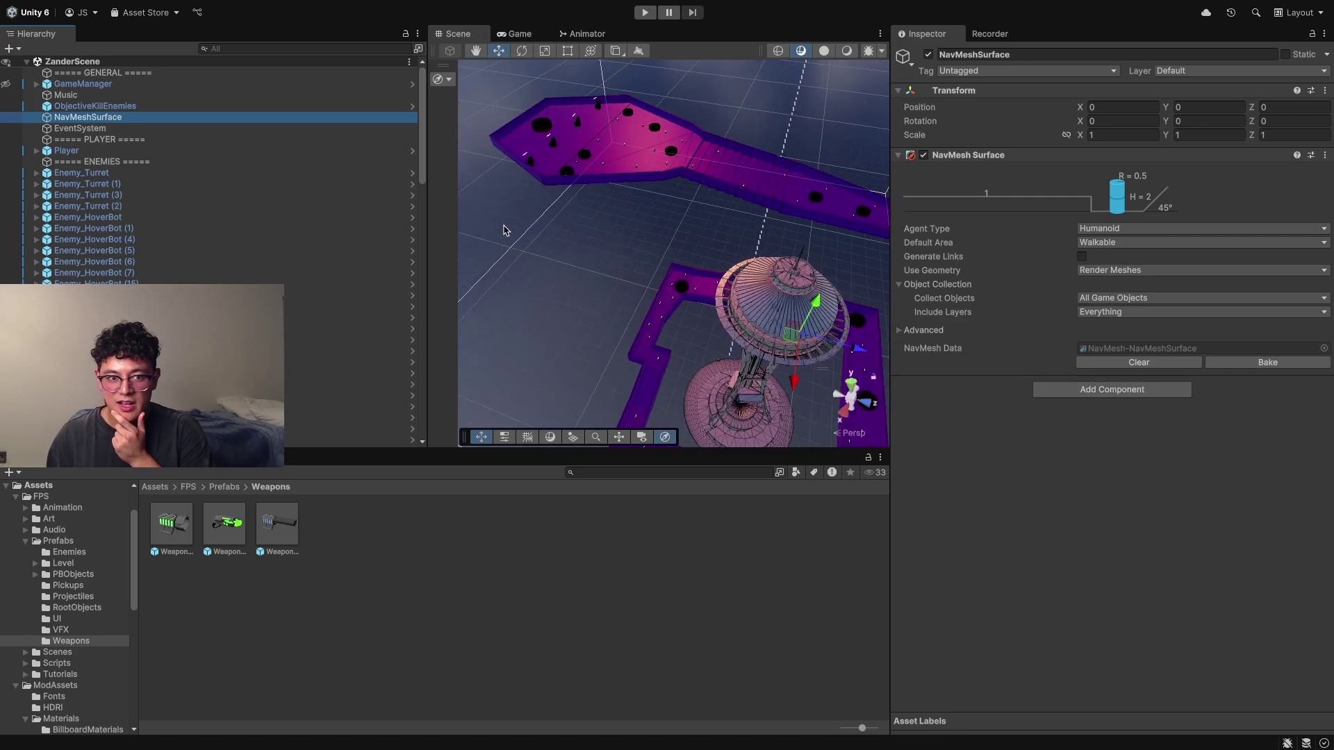
click(441, 78)
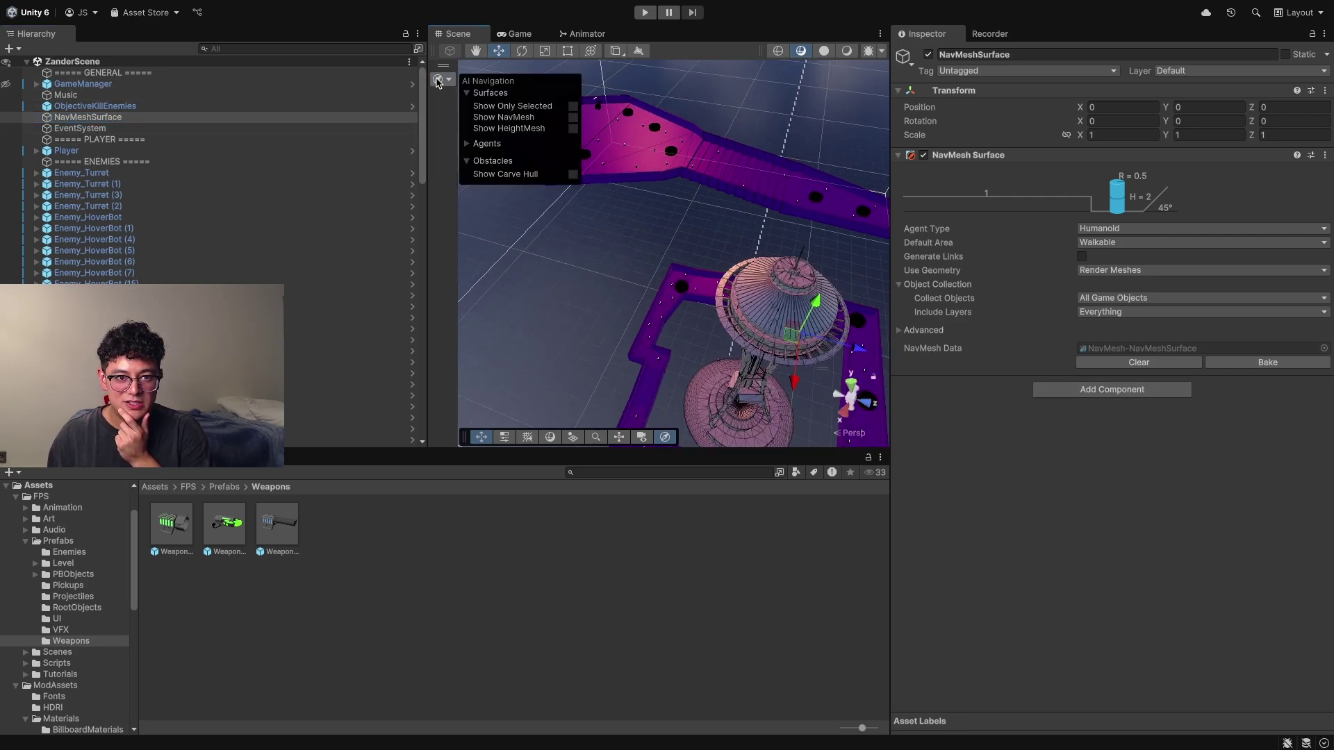
click(573, 118)
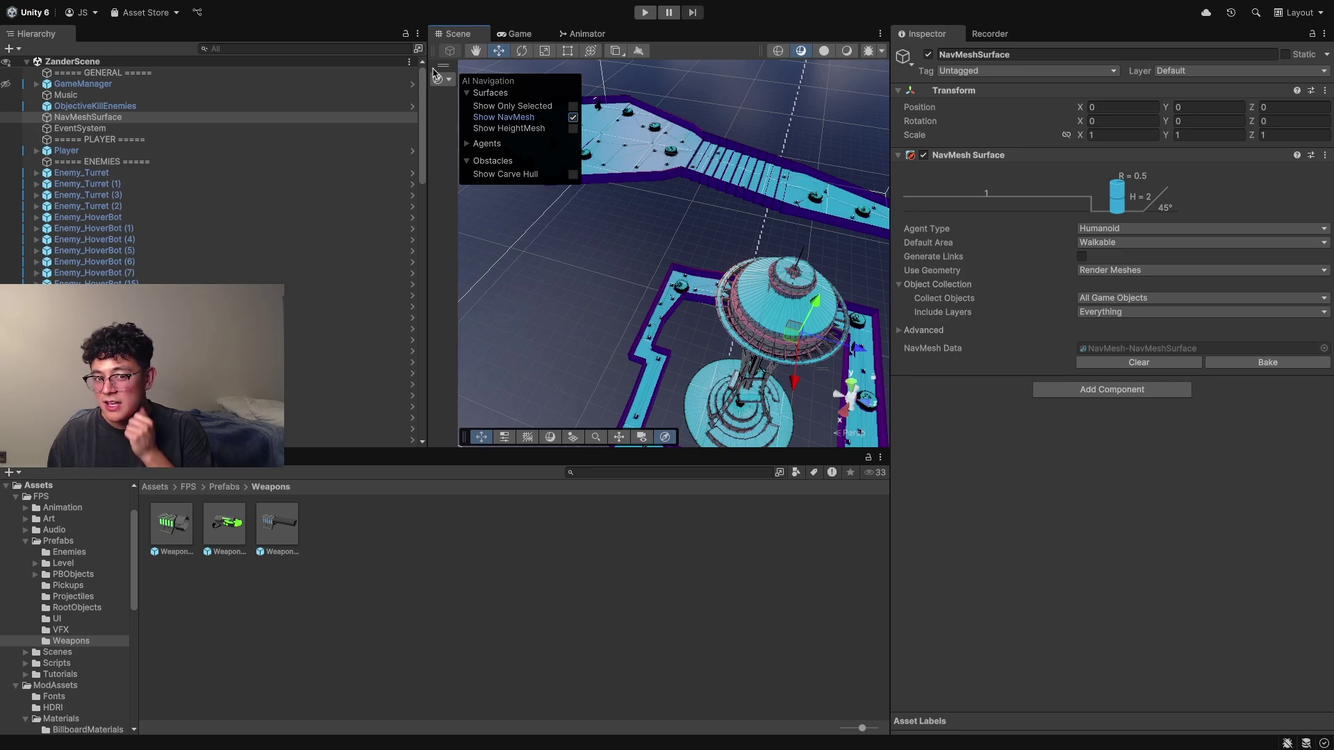
Examine the NavMesh coverage on the level's walkways, the hexagonal arena and around the Space Needle
scroll(734, 309, down, 5)
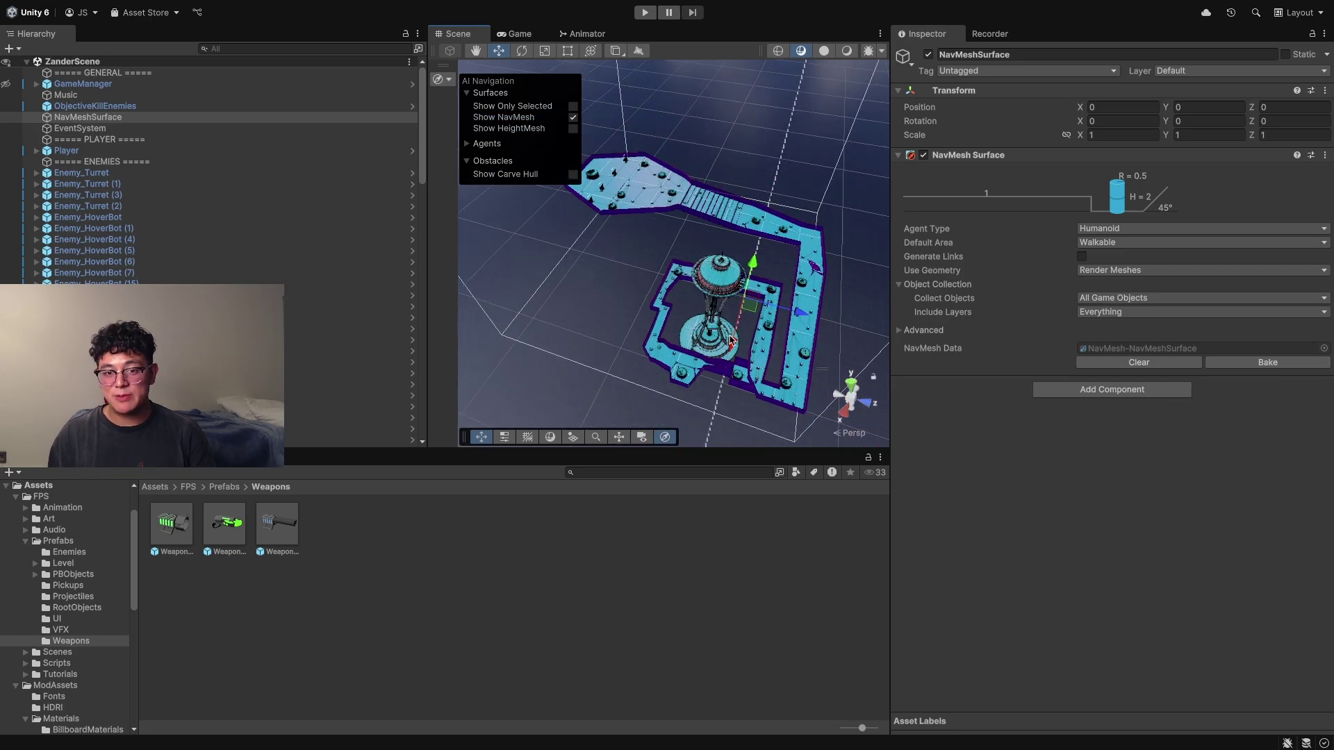
scroll(731, 332, up, 3)
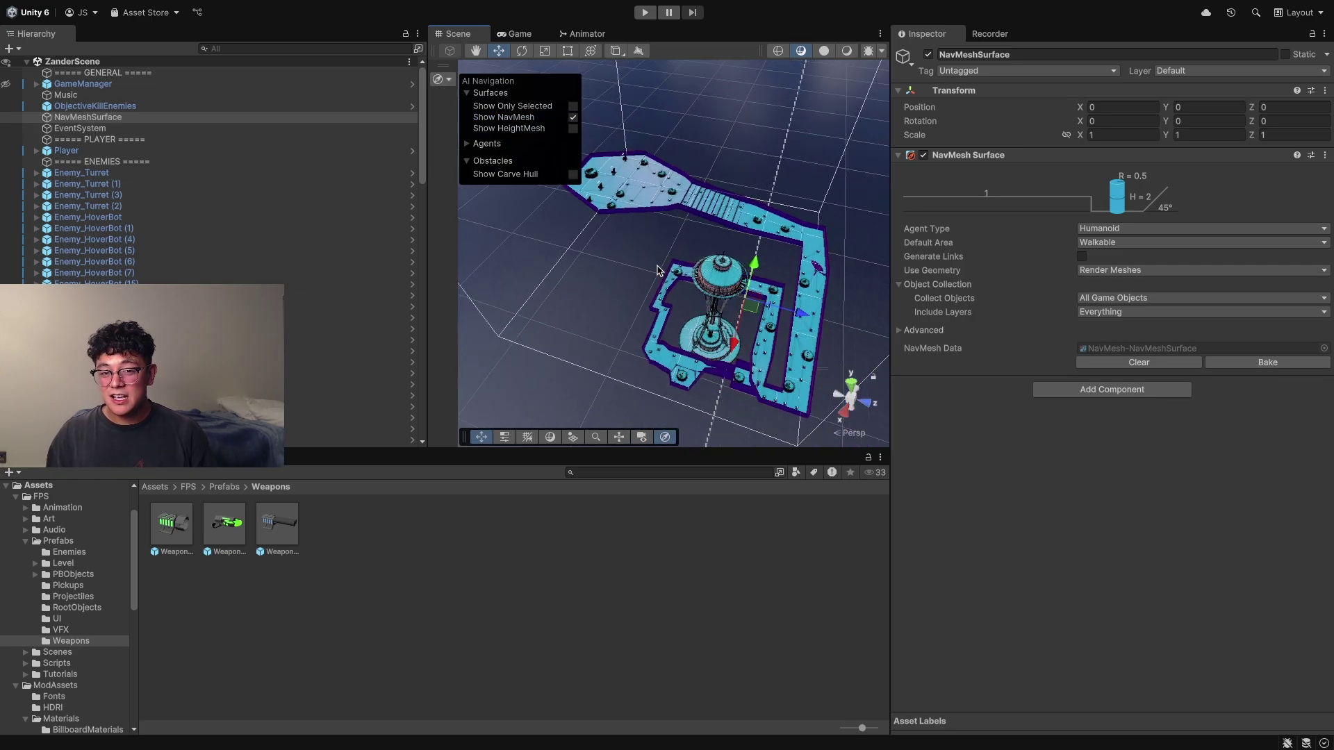
scroll(733, 323, up, 10)
scroll(722, 229, down, 6)
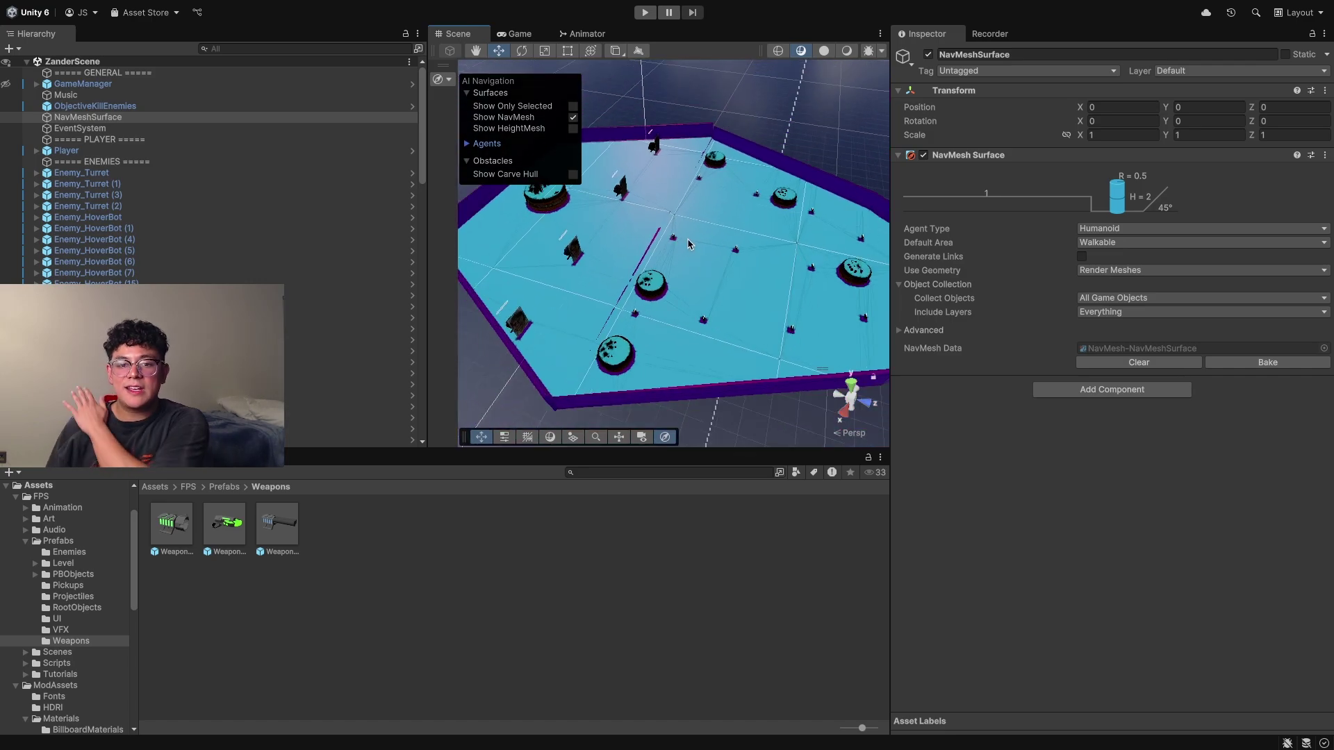
scroll(689, 243, down, 6)
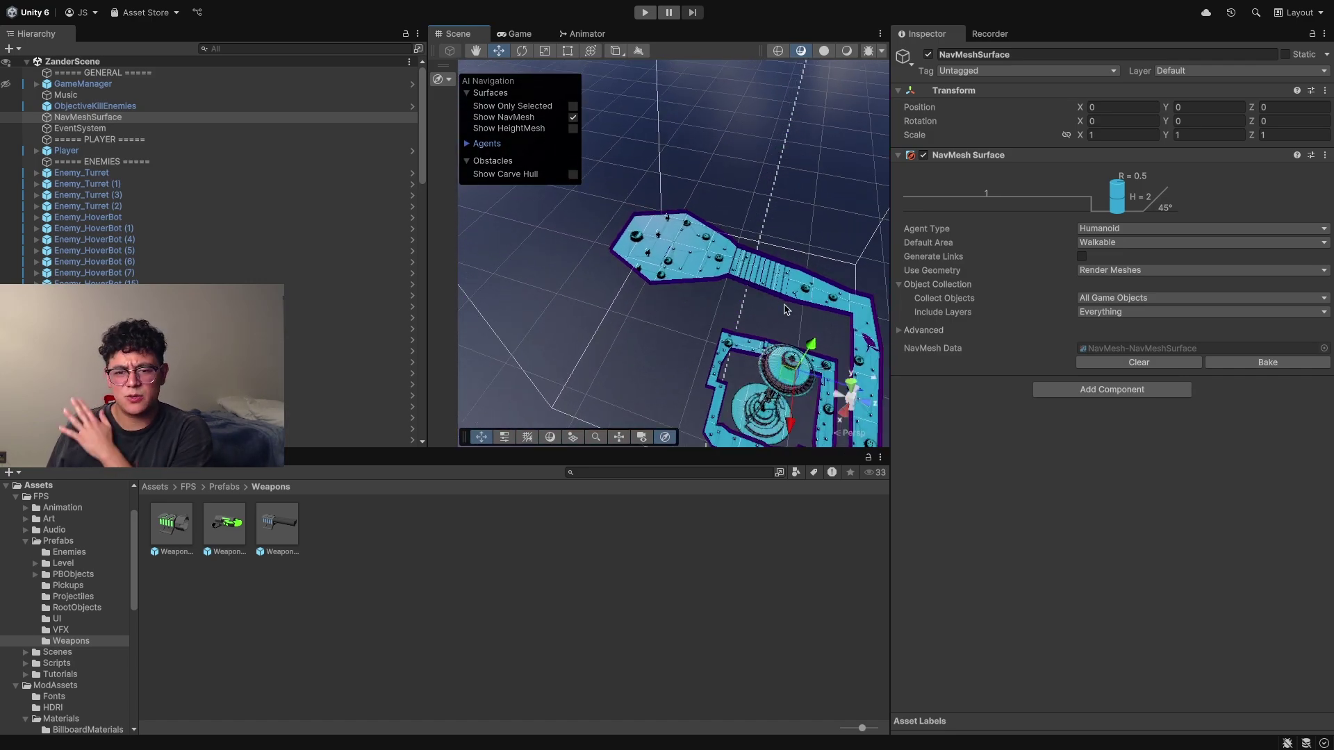
middle_drag(786, 309, 662, 270)
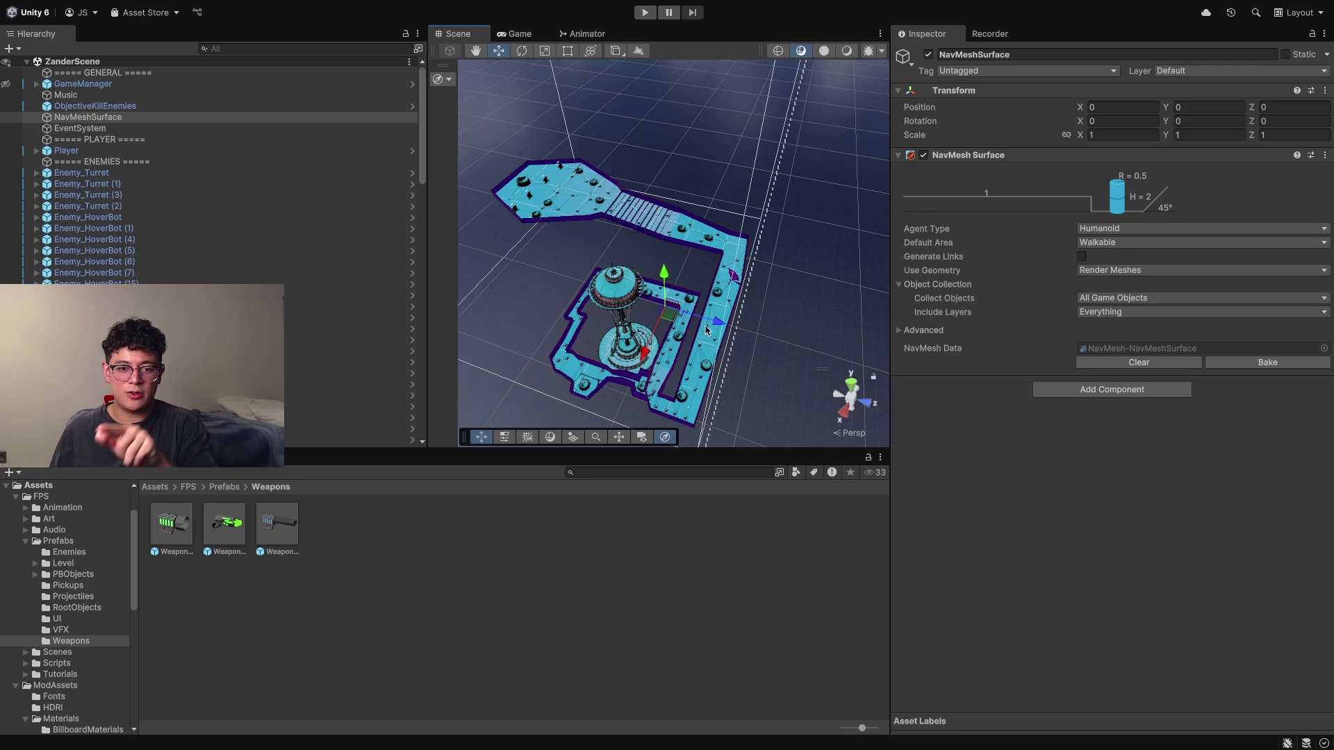
scroll(707, 330, up, 5)
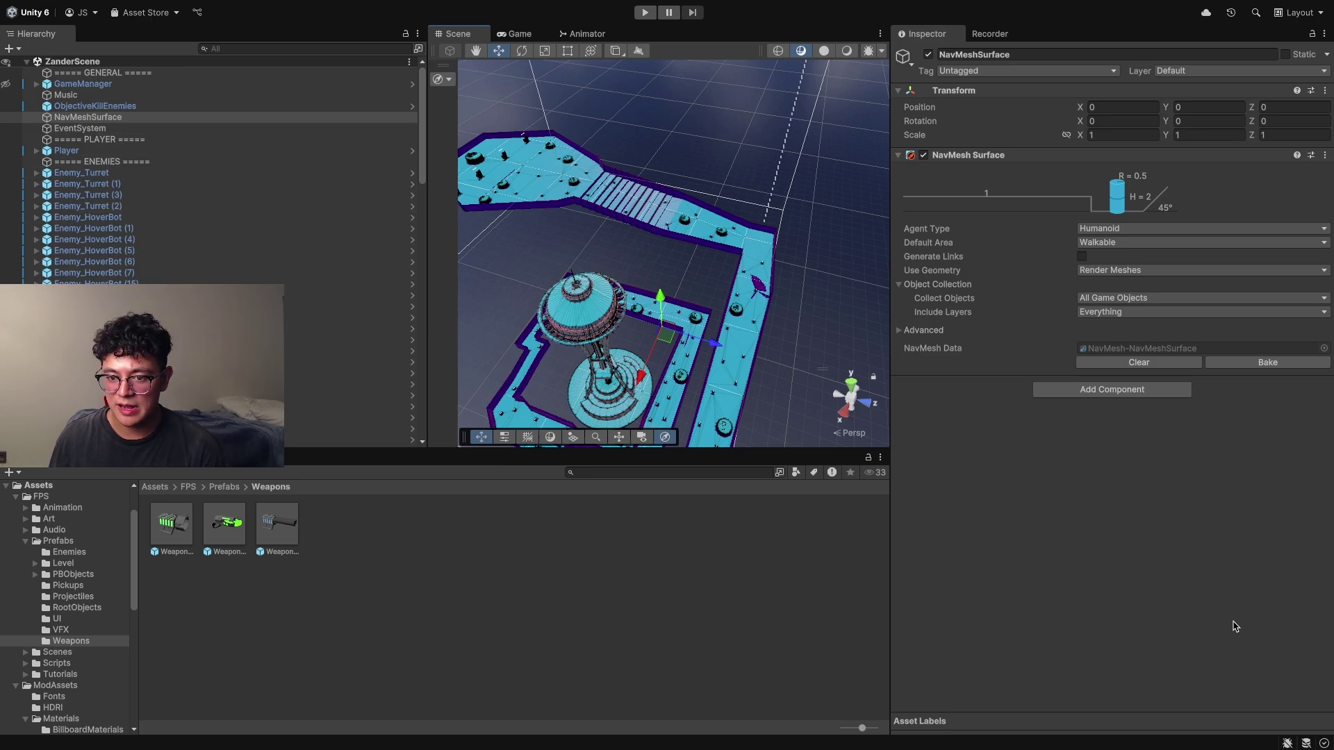
Clear the NavMeshSurface's baked data, play-test the scene without a NavMesh and return to the Scene view
click(1113, 363)
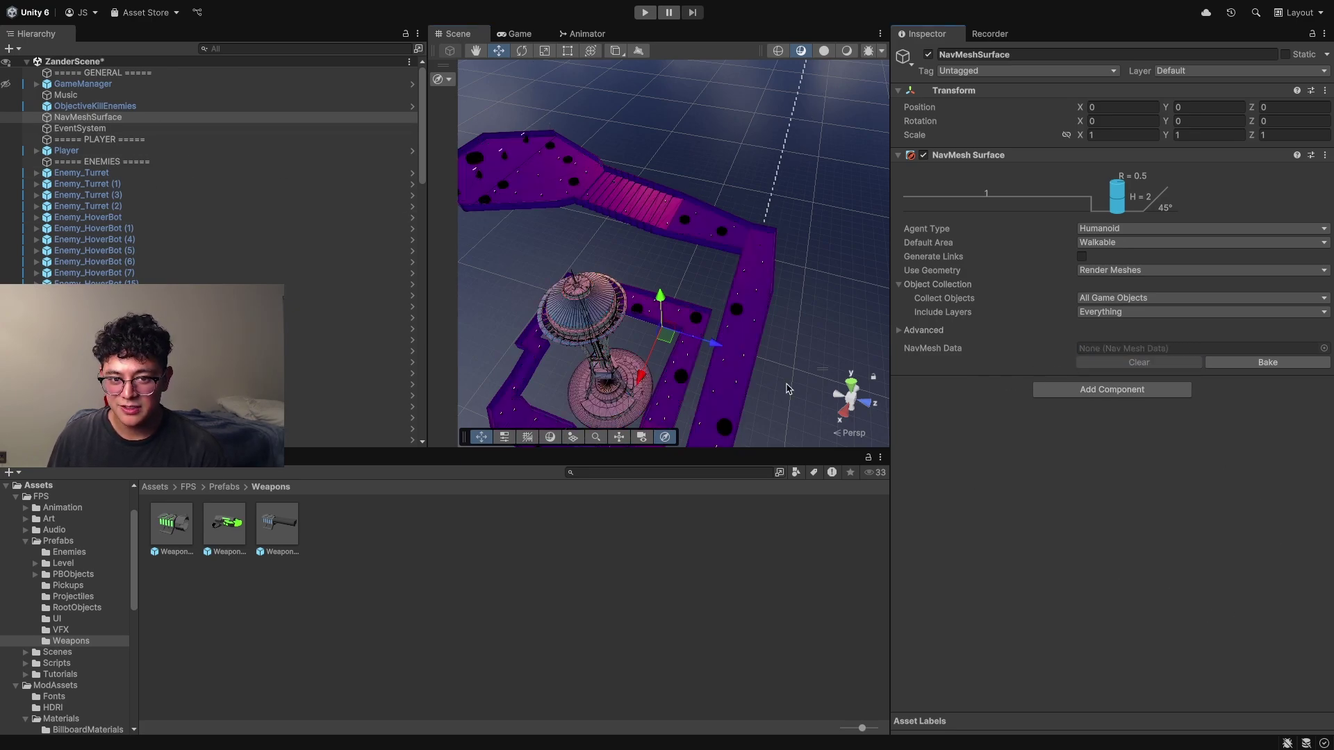
click(644, 12)
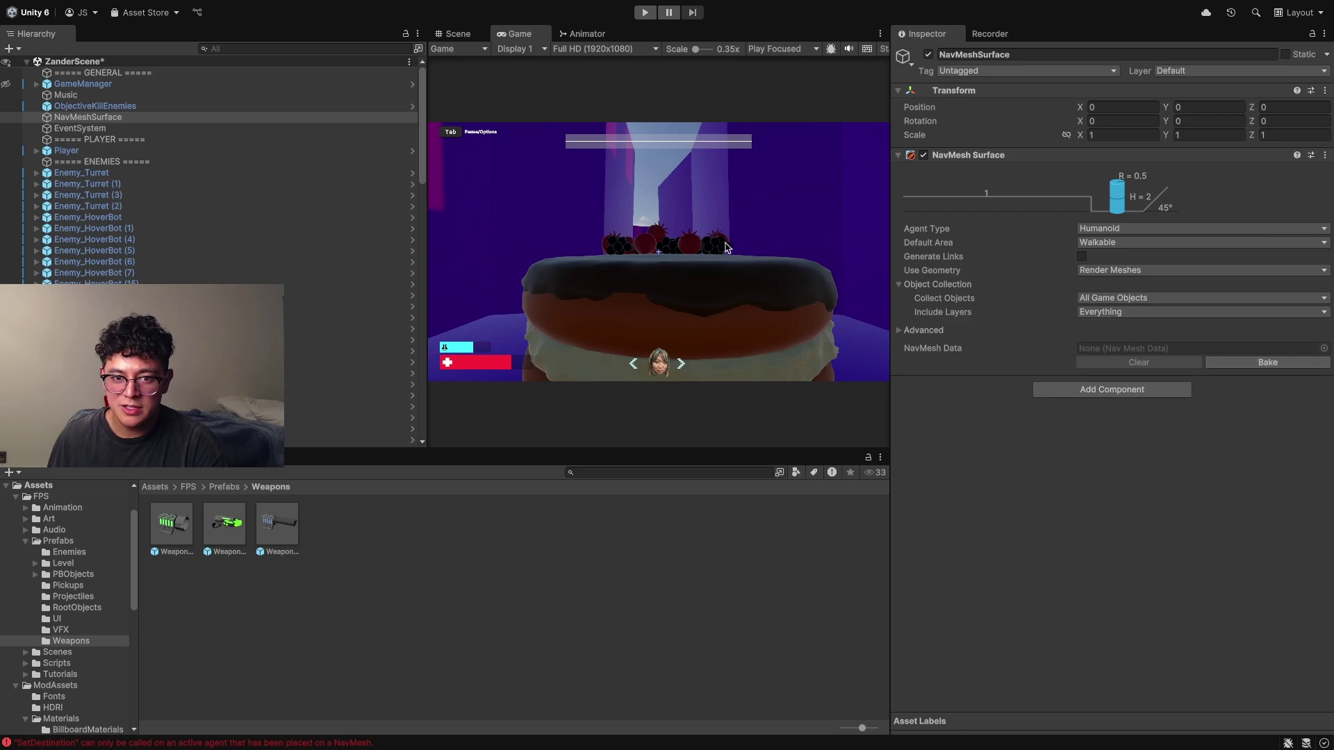
click(458, 33)
Bake the NavMesh for the level, then run the game briefly to test enemy navigation and stop it
scroll(794, 267, down, 5)
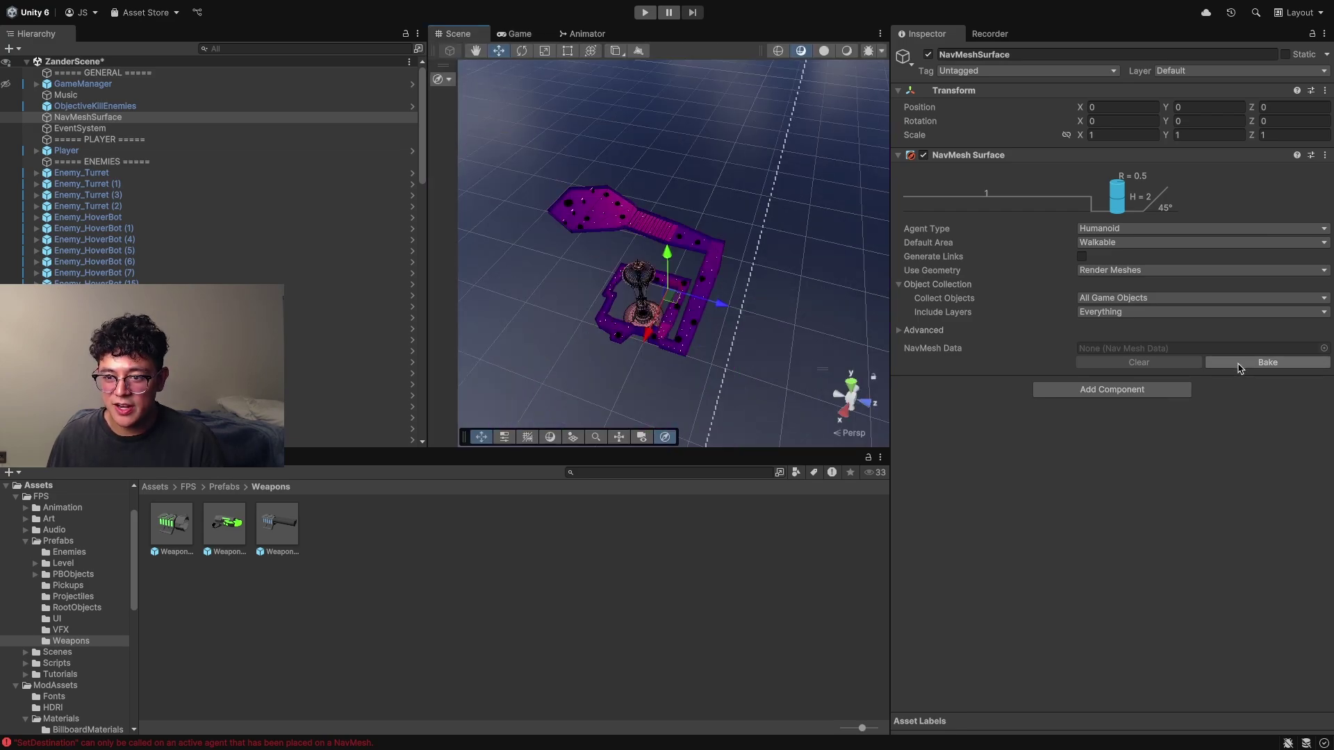
click(1240, 362)
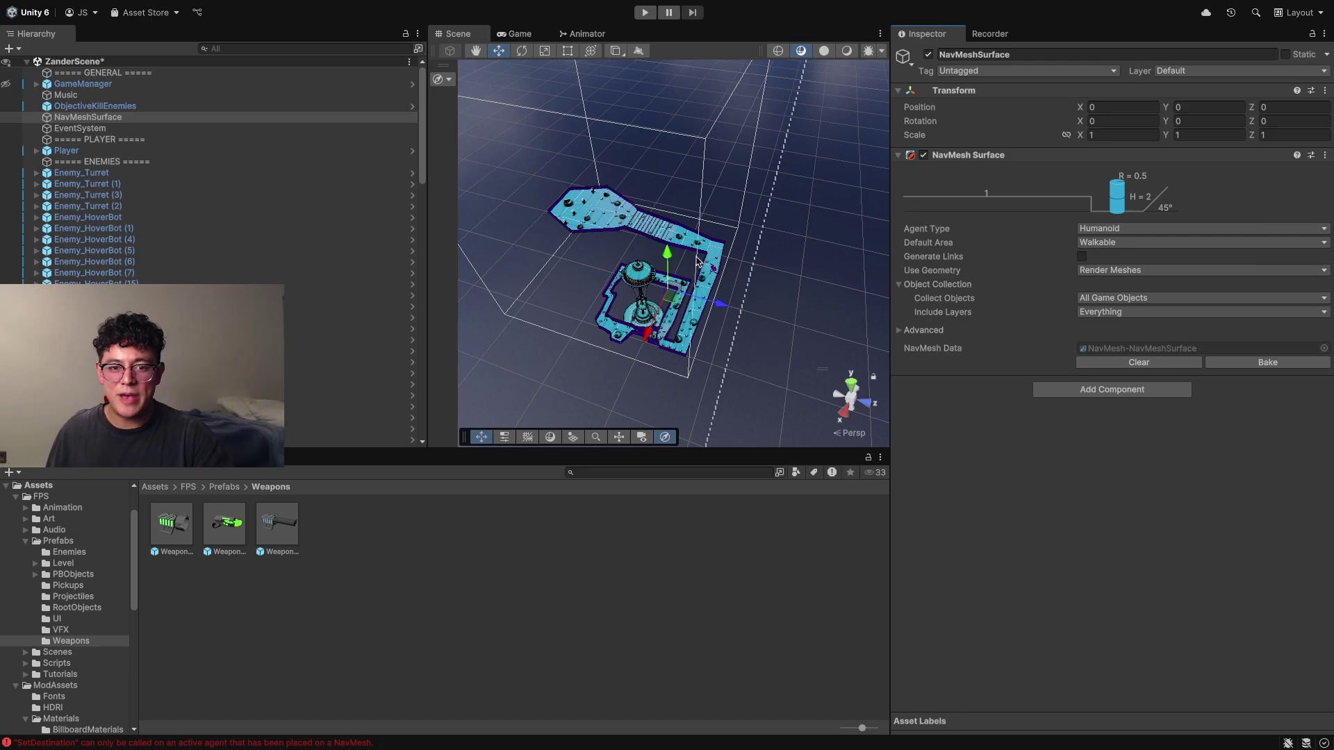
click(648, 13)
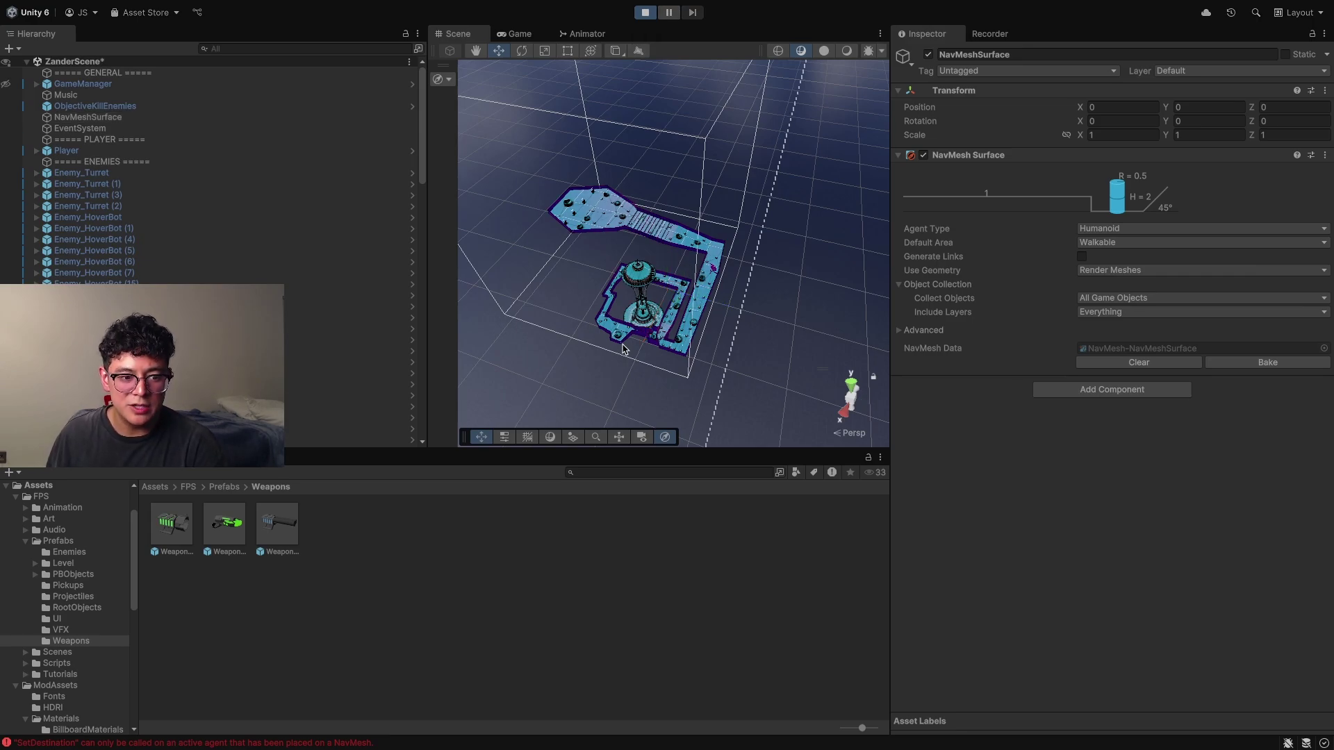
click(646, 12)
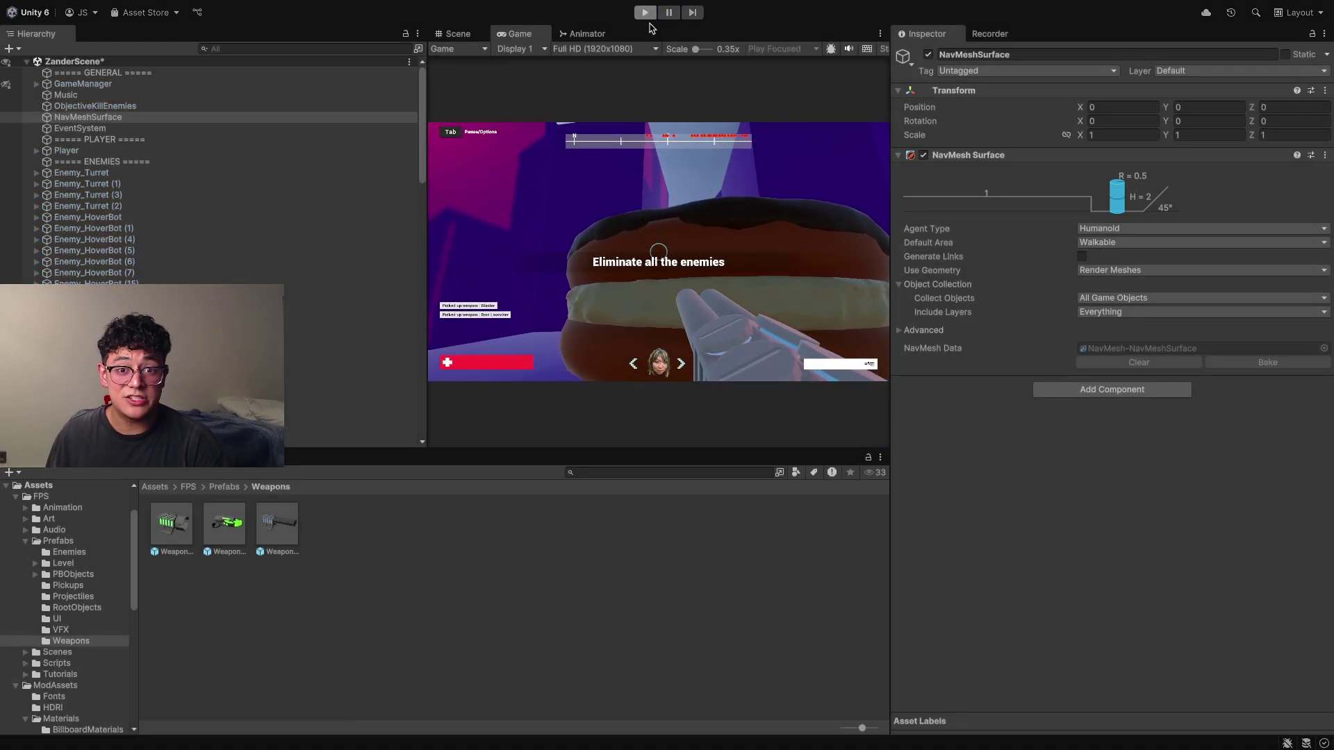
Review the GameManager and NavMeshSurface objects' settings, then show the Game view
click(132, 95)
click(38, 84)
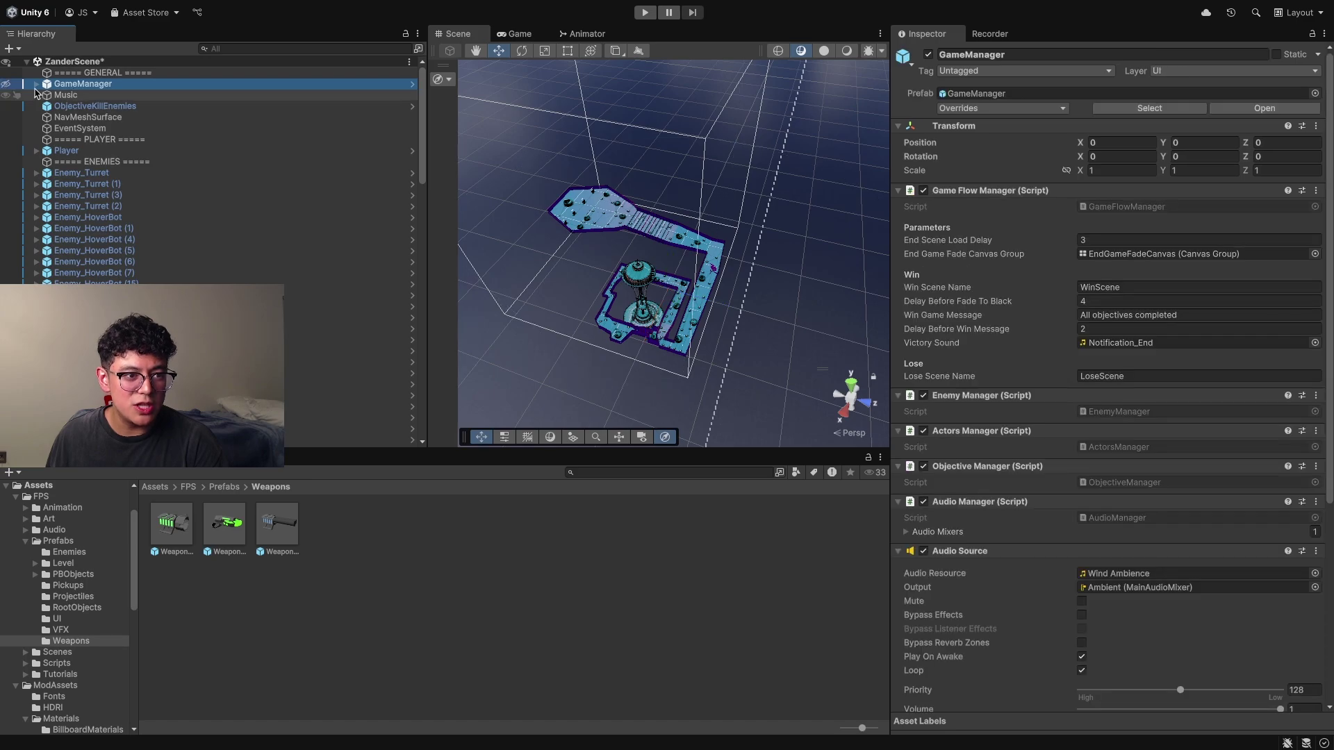
click(77, 117)
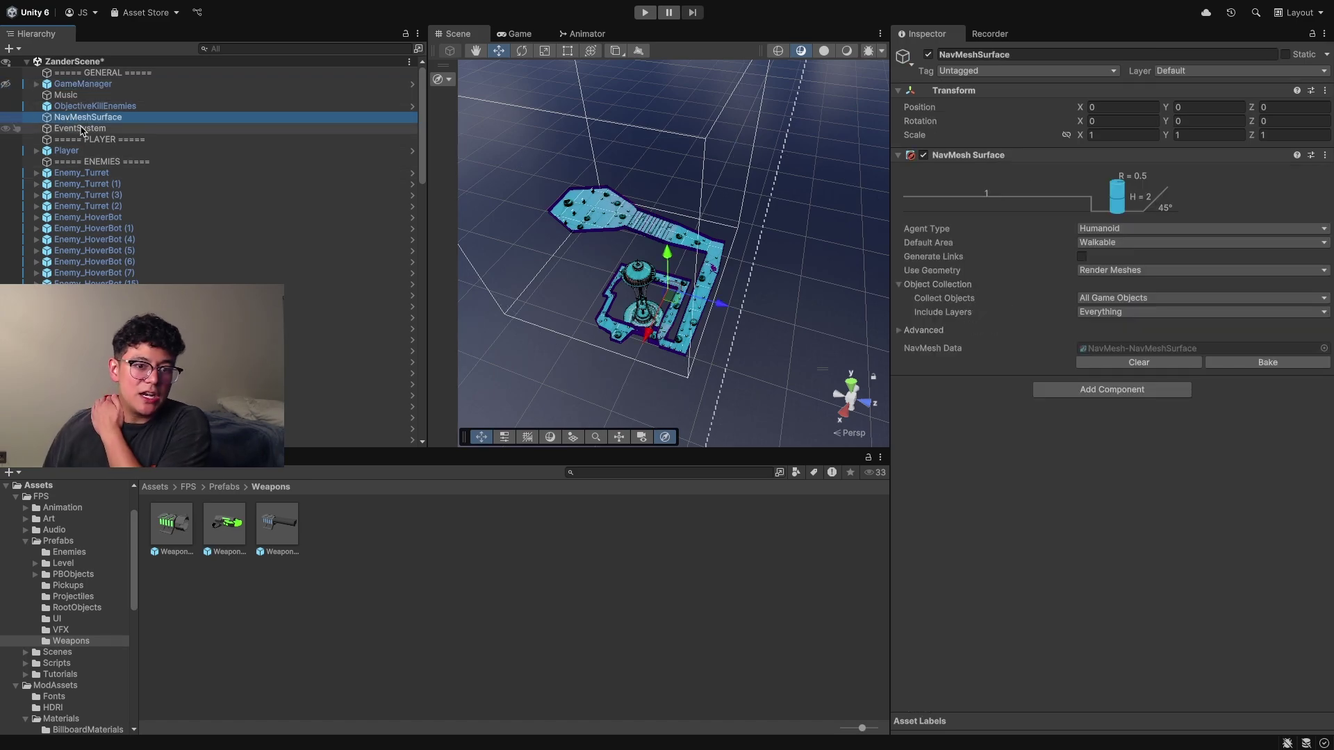
click(81, 129)
click(101, 118)
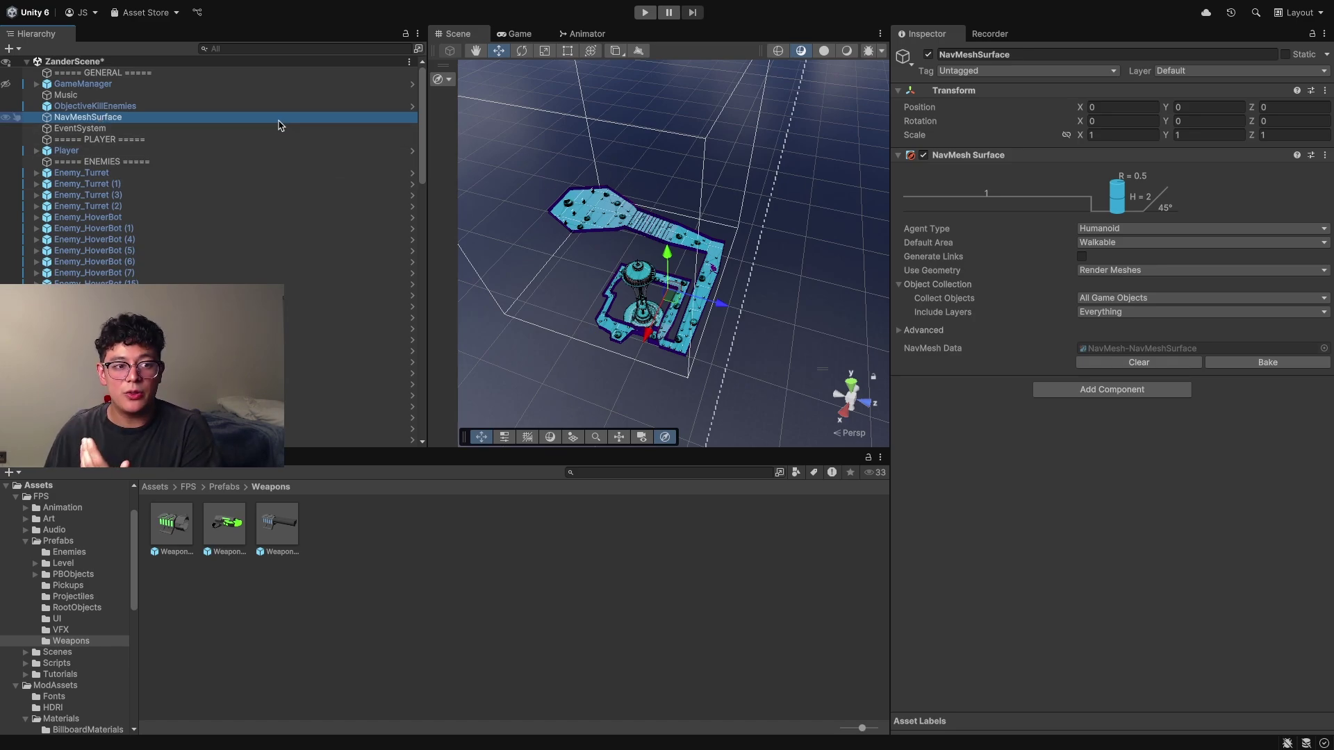
click(519, 33)
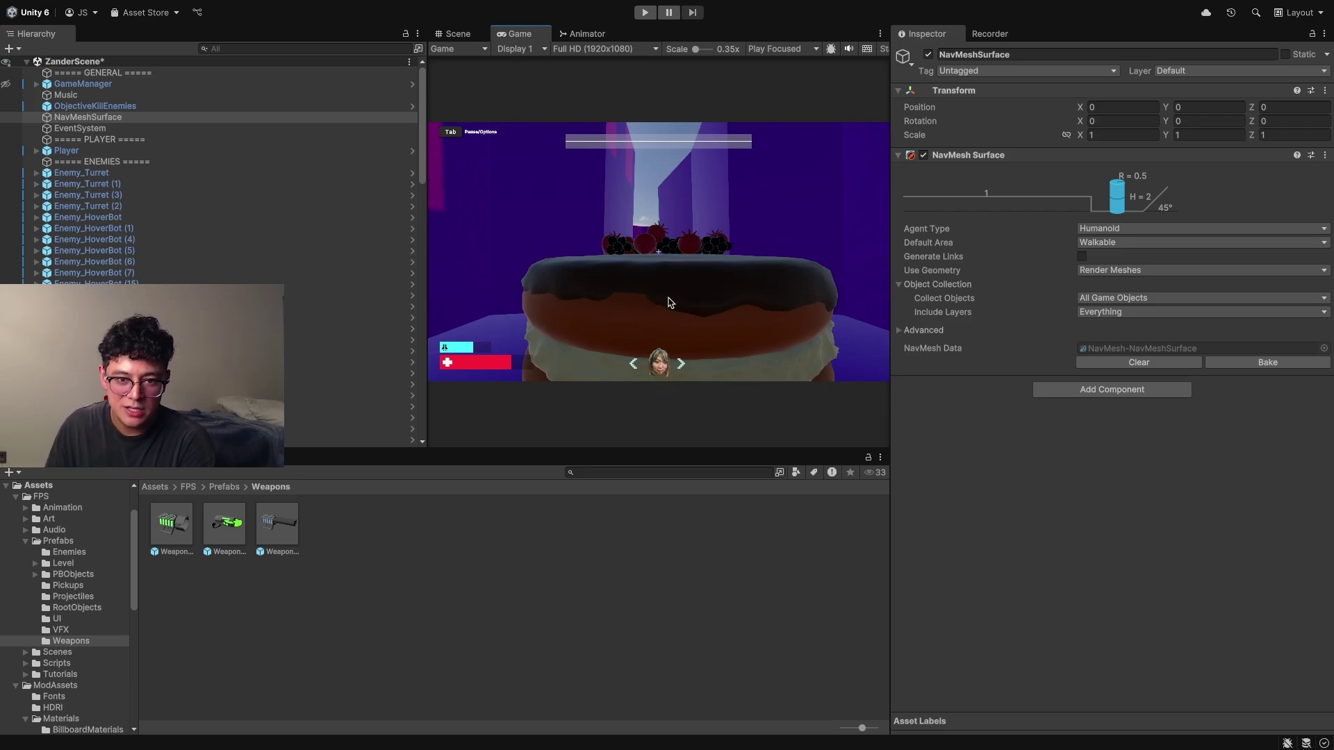
Browse the Gameplay and Game script folders under FPS/Scripts and look through the scene's object list
scroll(188, 264, down, 10)
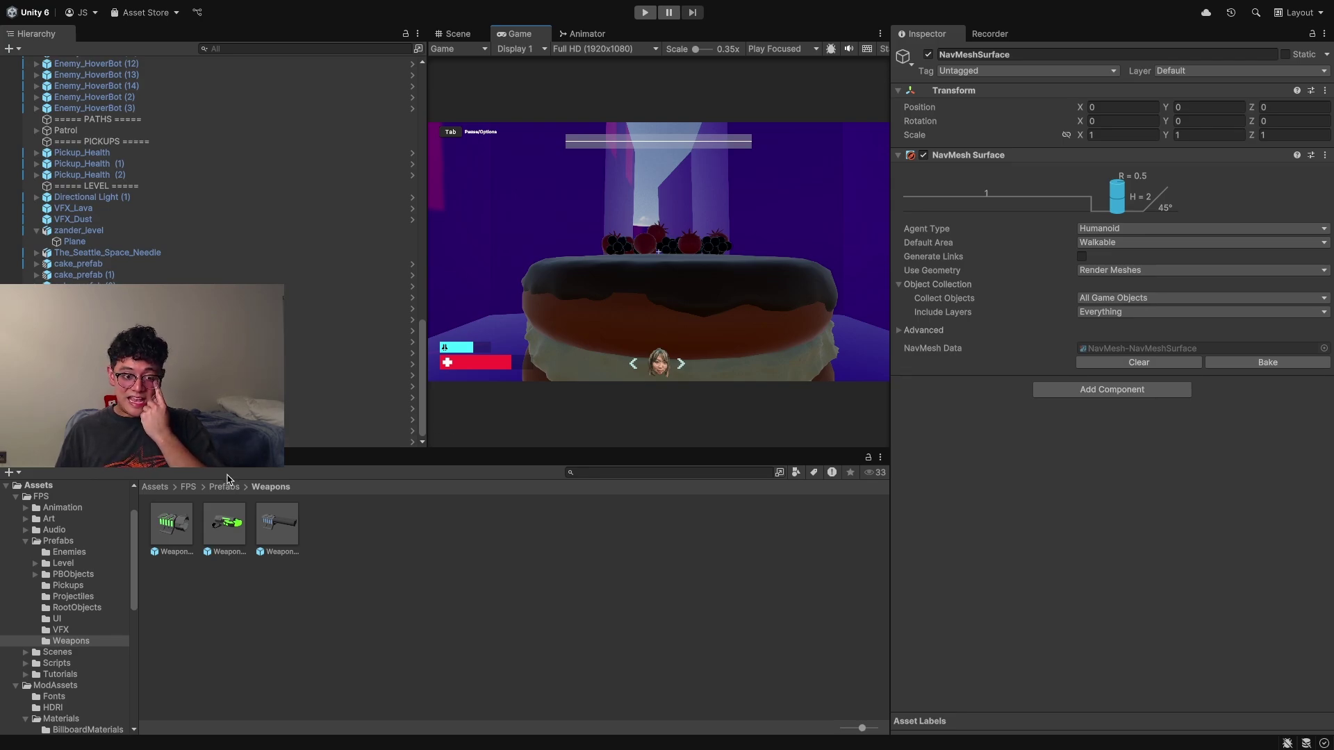
click(188, 486)
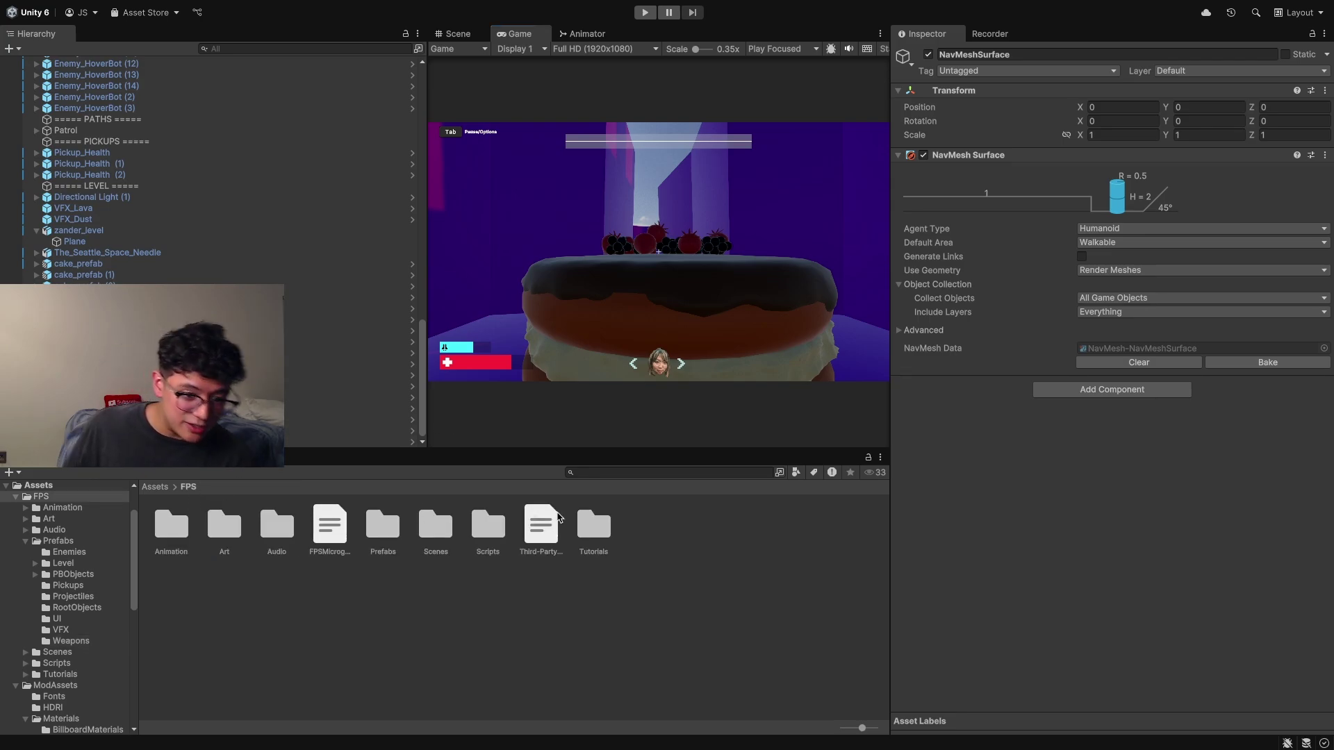
double_click(488, 528)
double_click(329, 528)
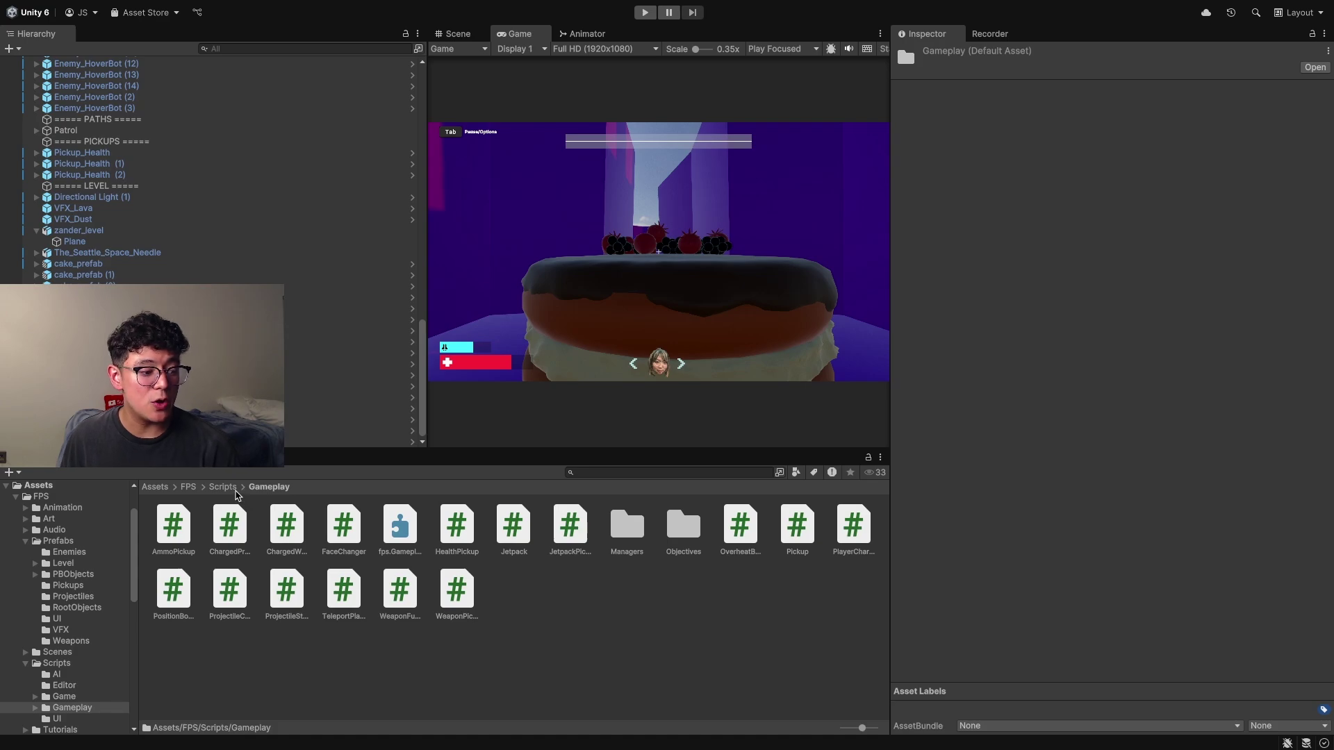
click(234, 489)
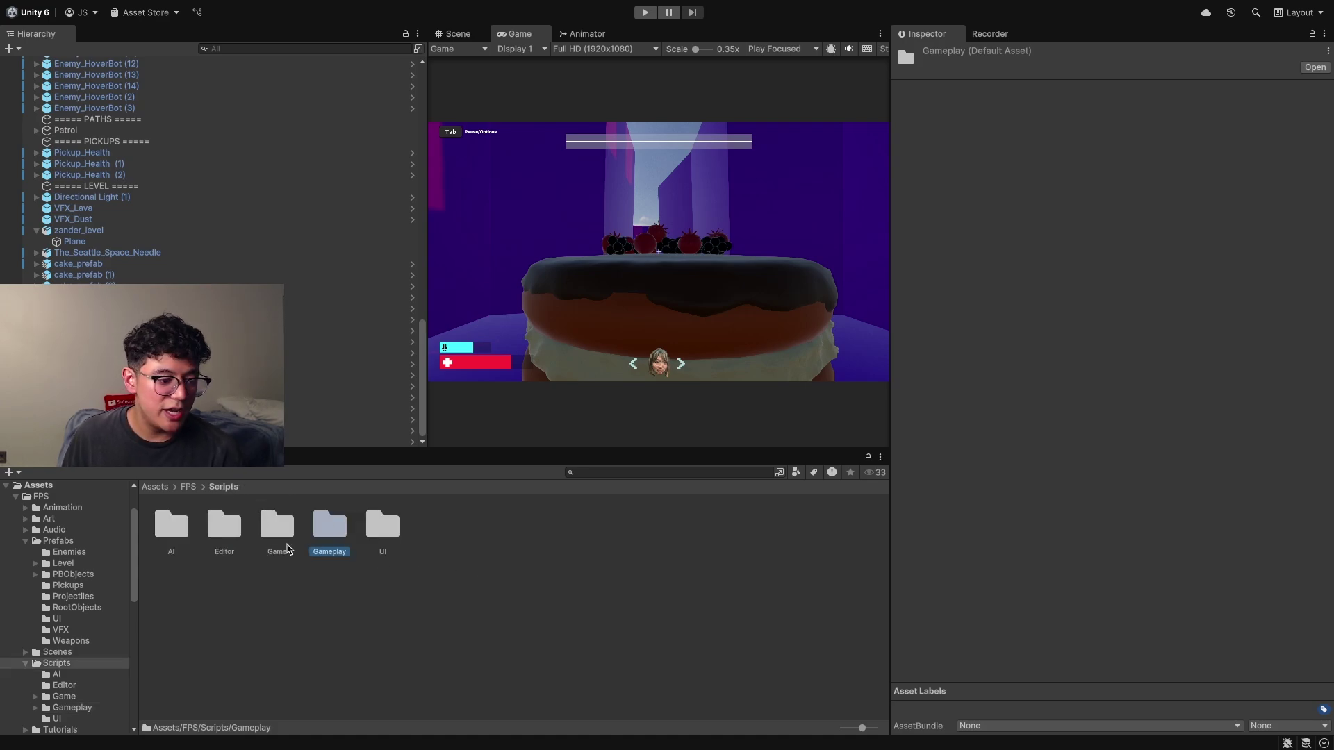
double_click(286, 533)
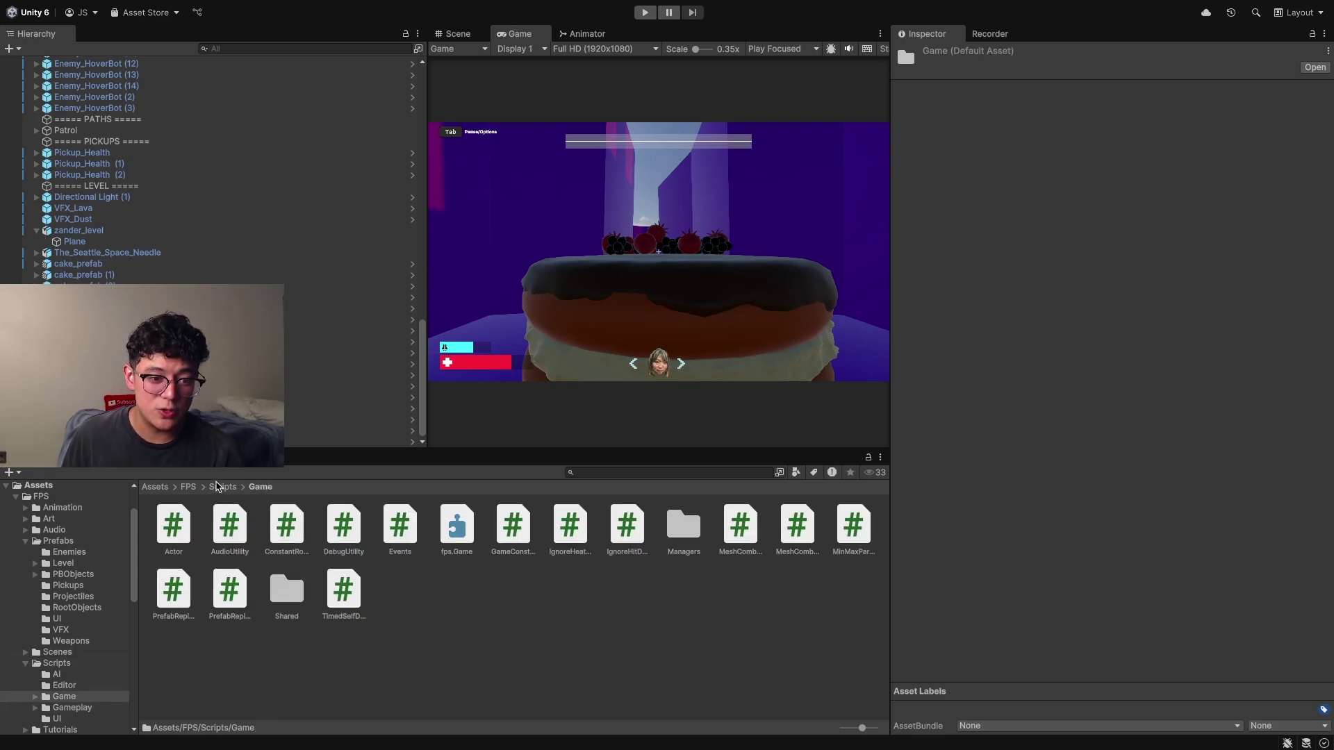
click(218, 487)
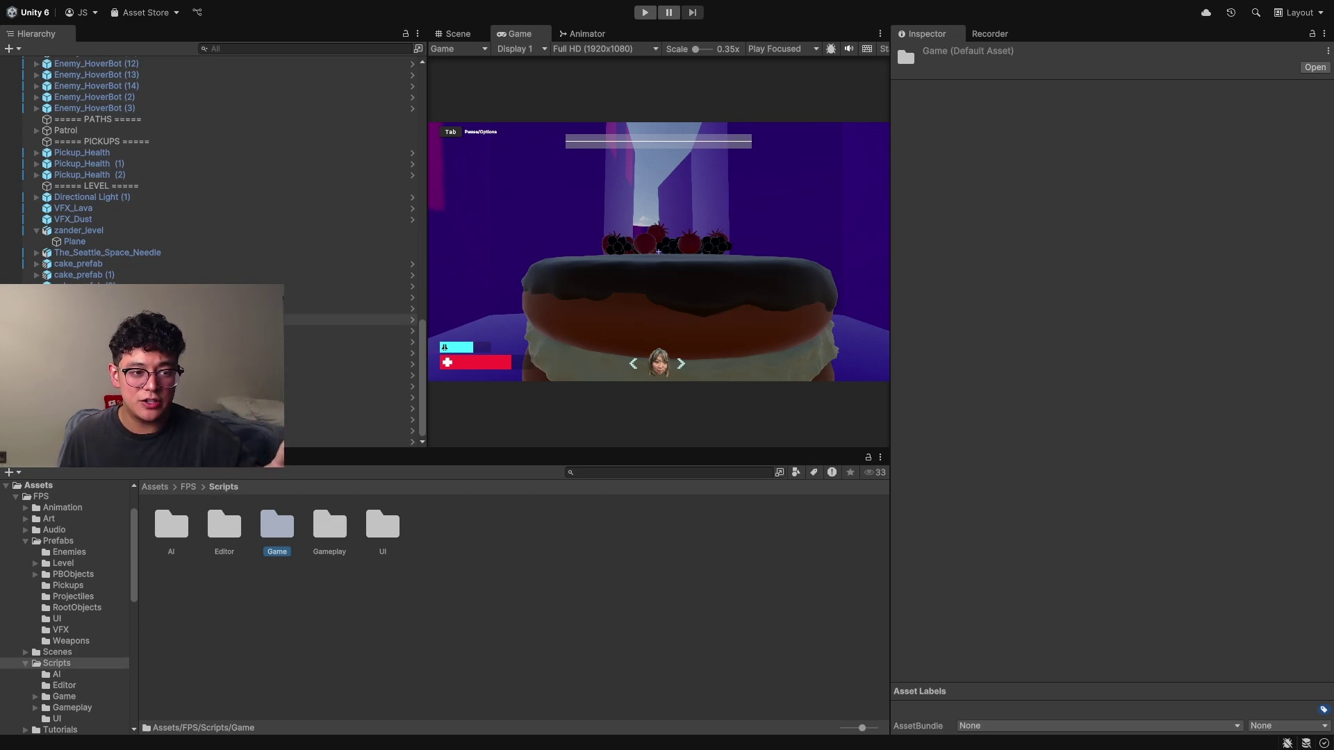
scroll(209, 306, up, 5)
scroll(208, 306, up, 10)
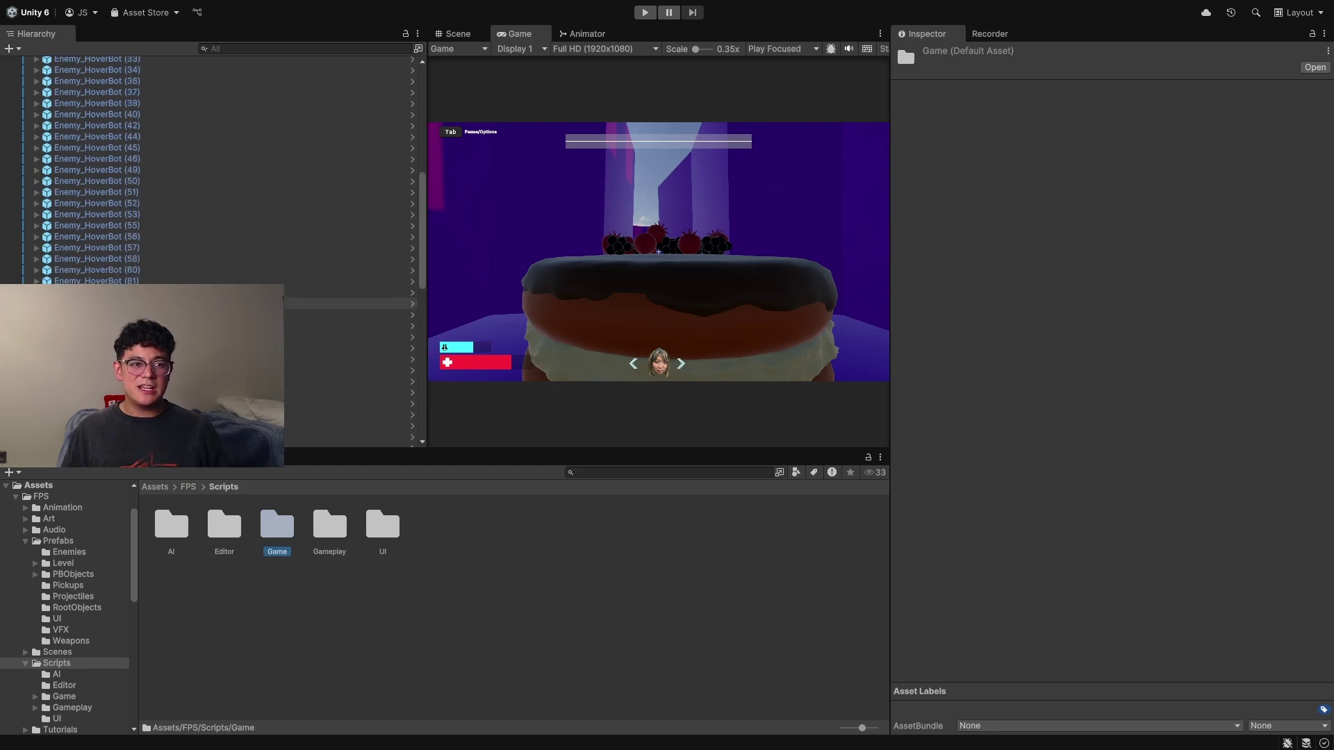